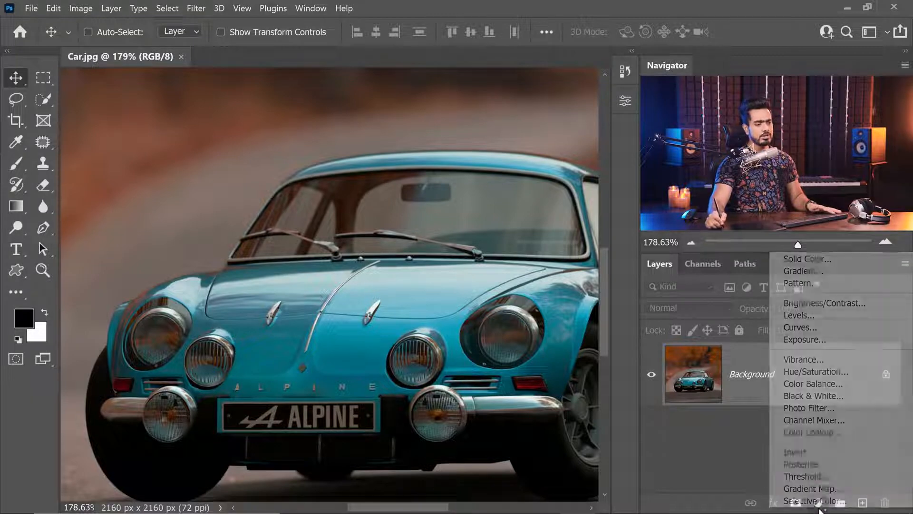
# Add a Curves adjustment layer that strongly brightens the whole image and invert its mask to black.
pyautogui.click(809, 332)
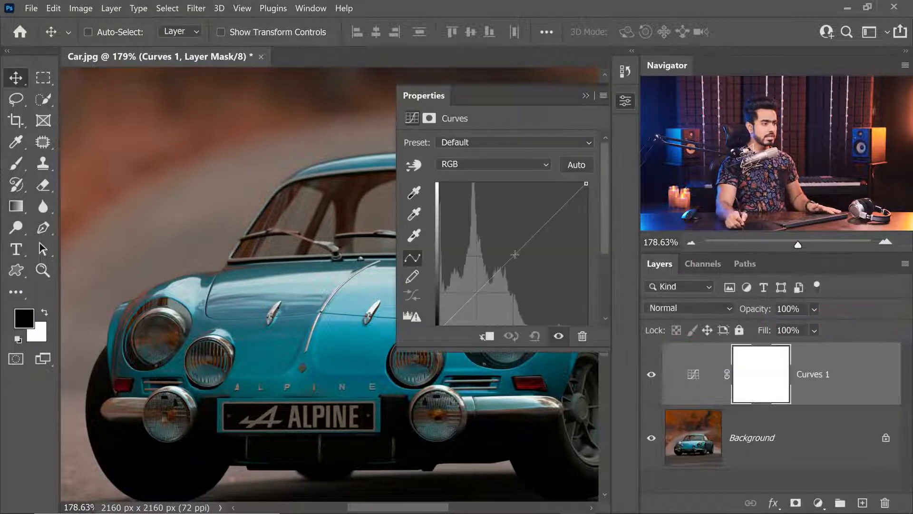
pyautogui.moveTo(497, 239); pyautogui.dragTo(463, 203)
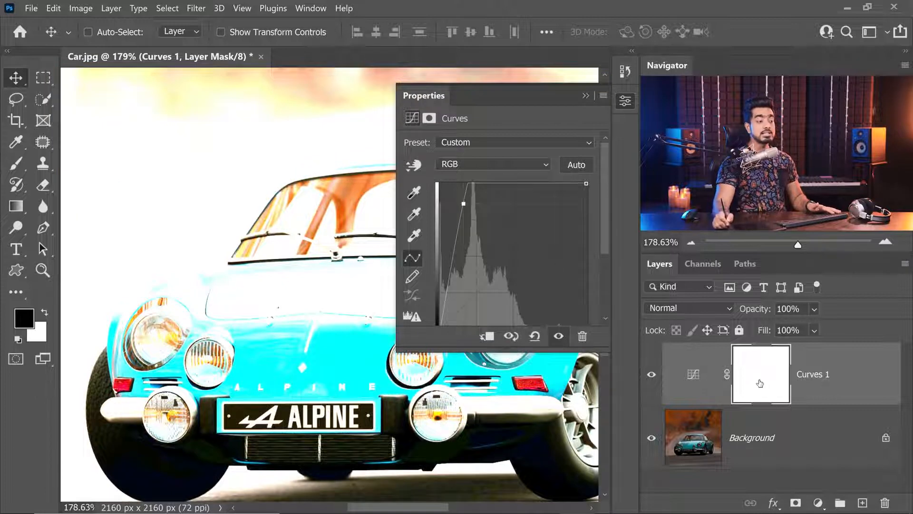
pyautogui.hotkey('ctrl', 'i')
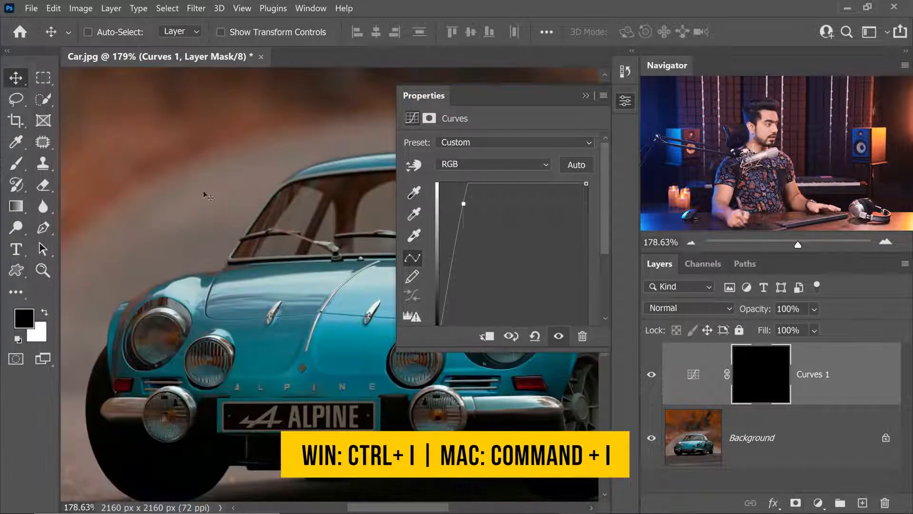
# Paint white with a soft brush on the Curves mask over the car's large and small inner headlights.
pyautogui.press('b')
pyautogui.press('x')
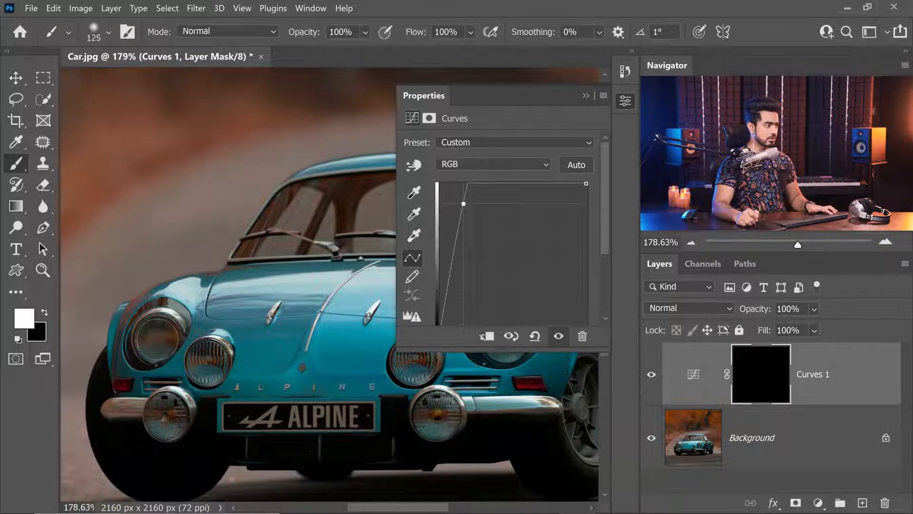
pyautogui.click(157, 336)
pyautogui.press('[')
pyautogui.click(207, 359)
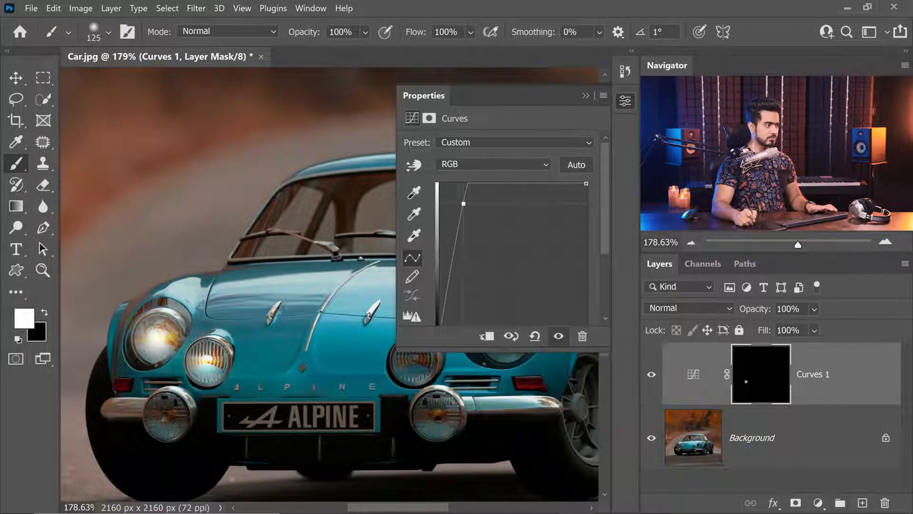
pyautogui.moveTo(285, 352); pyautogui.dragTo(204, 355)
pyautogui.click(334, 362)
pyautogui.moveTo(335, 354)
pyautogui.mouseDown()
pyautogui.moveTo(238, 356)
pyautogui.moveTo(267, 347)
pyautogui.mouseUp()
pyautogui.click(325, 342)
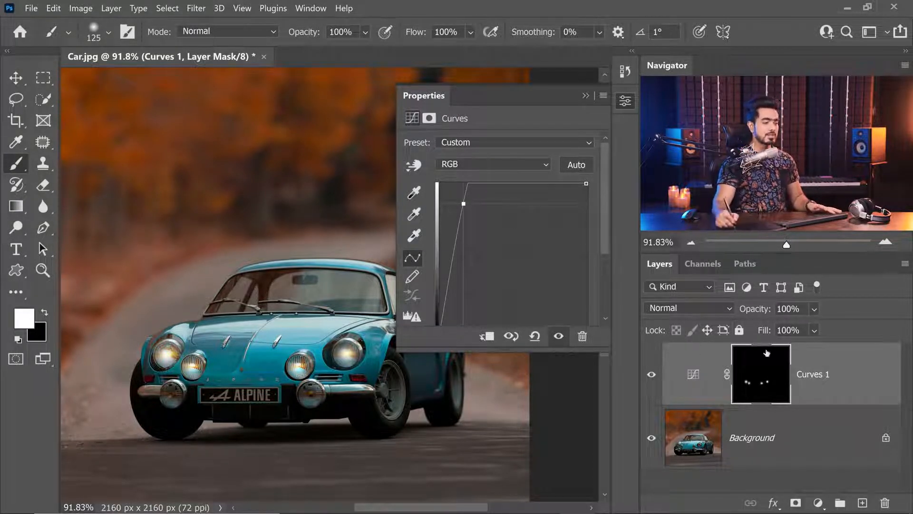
# Delete the Curves adjustment layer from the car photo.
pyautogui.click(585, 95)
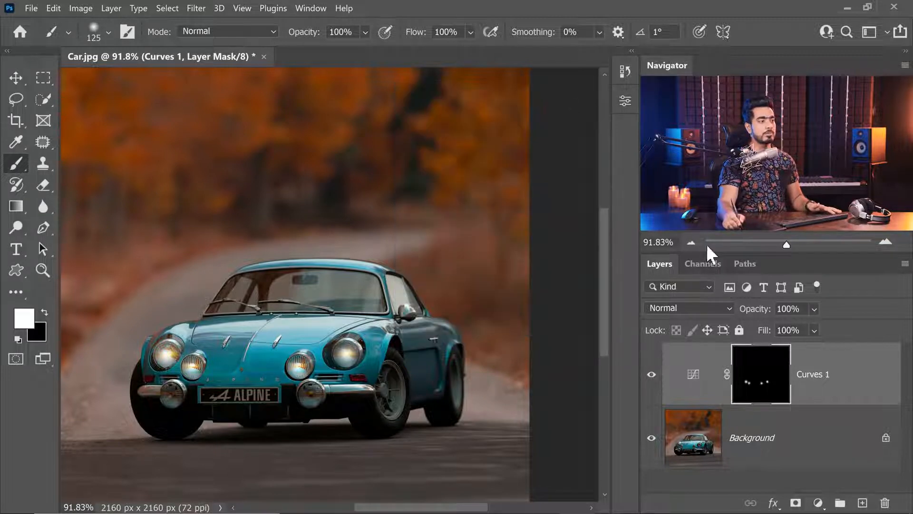
pyautogui.moveTo(867, 396); pyautogui.dragTo(885, 494)
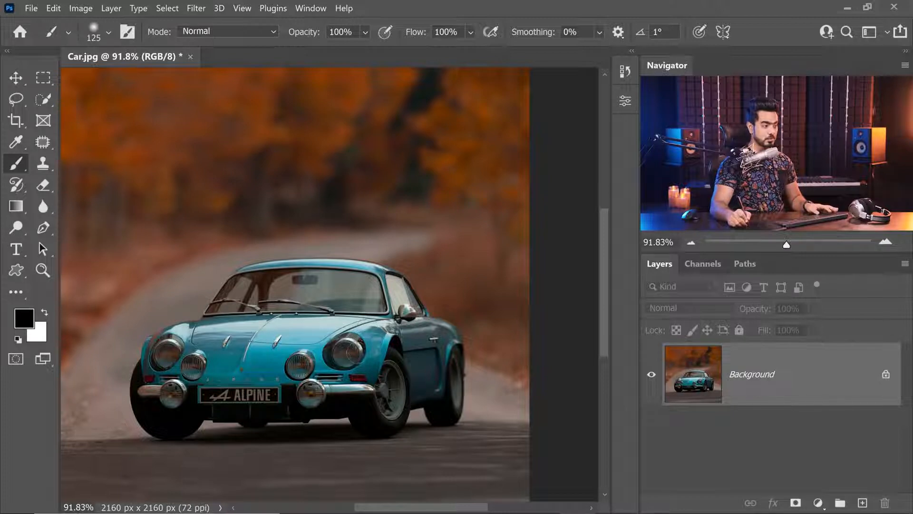
# Create a new blank layer above the car photo and set the foreground color to light yellow, hue 55° at 100% brightness.
pyautogui.moveTo(350, 352); pyautogui.dragTo(414, 351)
pyautogui.click(862, 503)
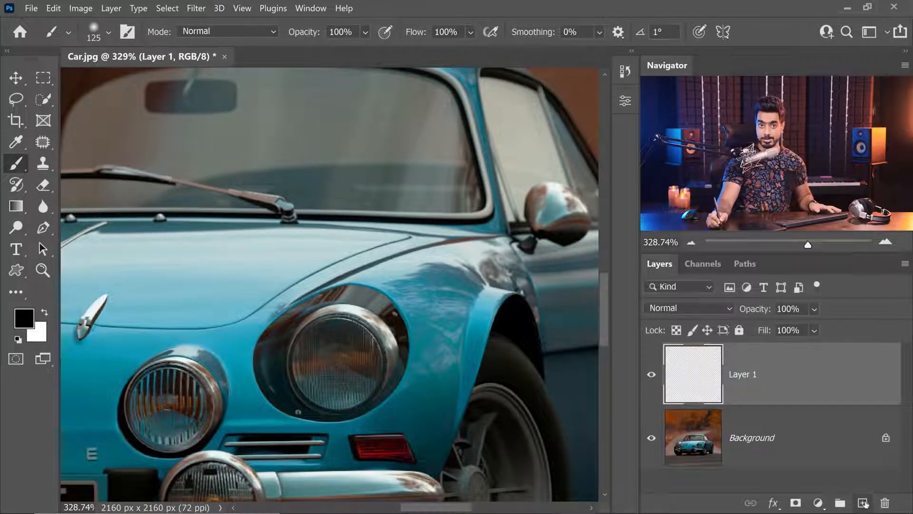
pyautogui.press('x')
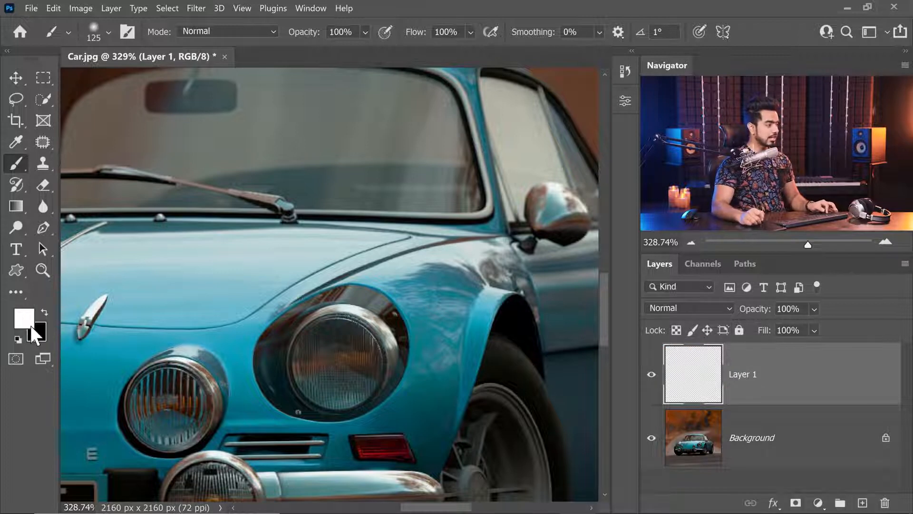
pyautogui.click(28, 319)
pyautogui.click(695, 298)
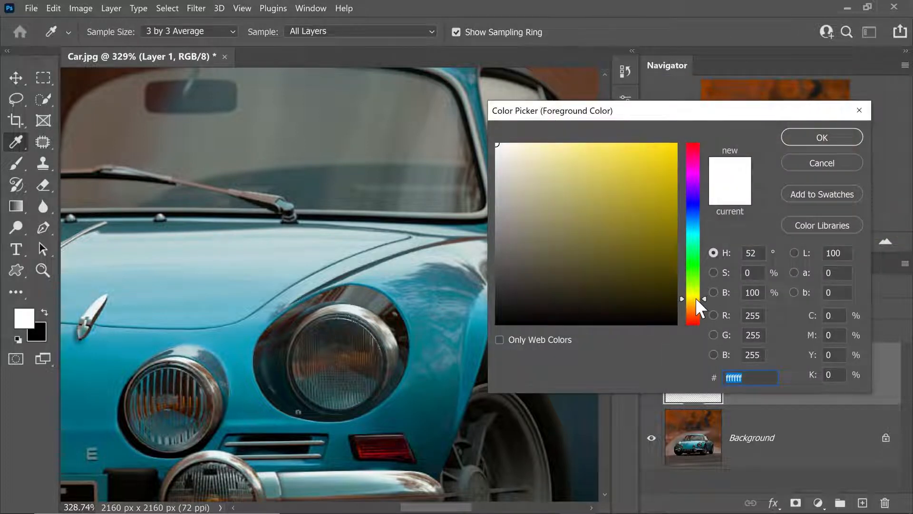
pyautogui.moveTo(698, 300); pyautogui.dragTo(700, 295)
pyautogui.click(592, 141)
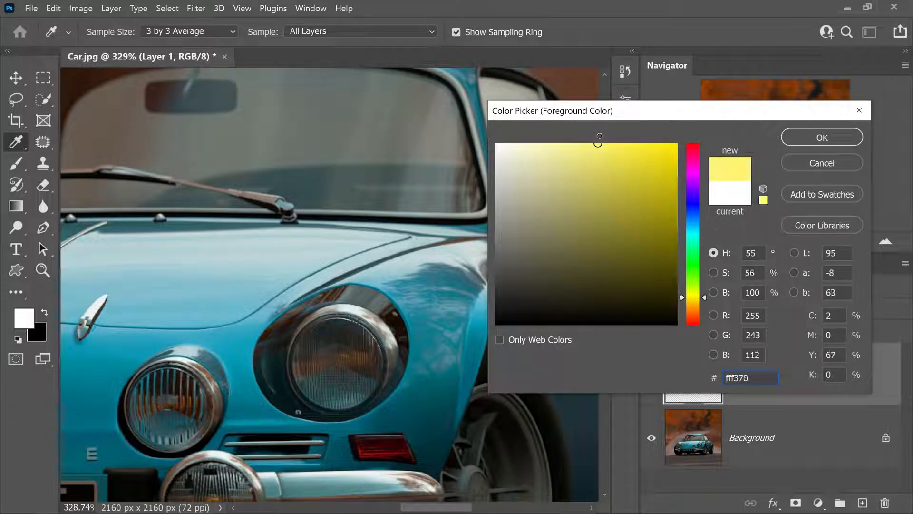
pyautogui.press('Return')
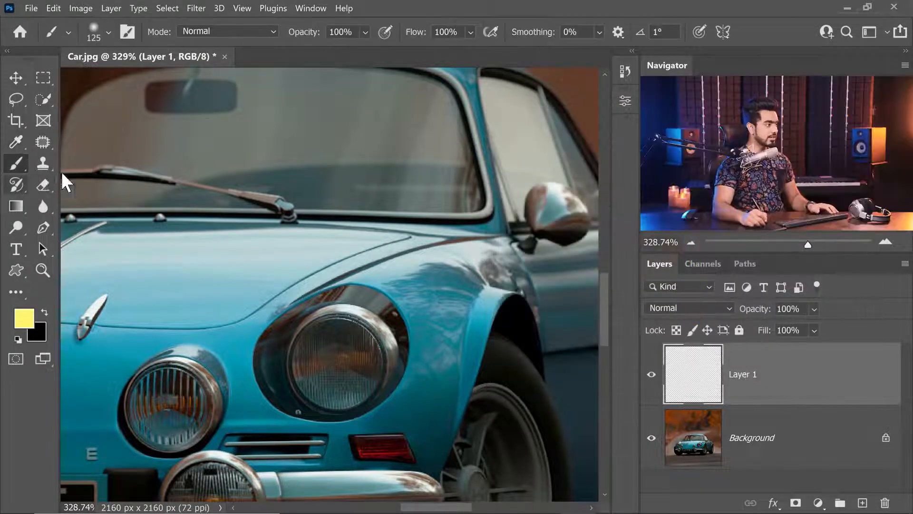
# Paint a soft yellow dab with a 150 px brush on the large headlight nearest the side mirror, and set the layer's blend mode to Color Dodge.
pyautogui.press(']')
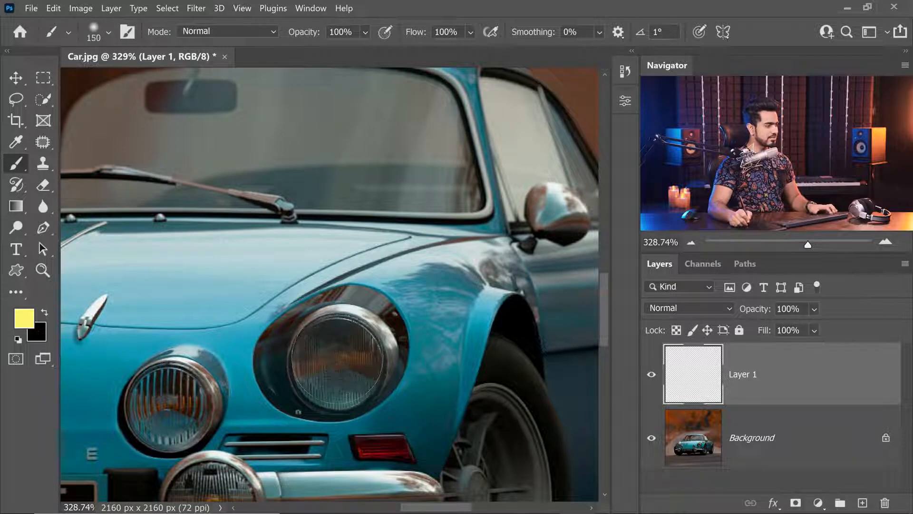
pyautogui.click(340, 359)
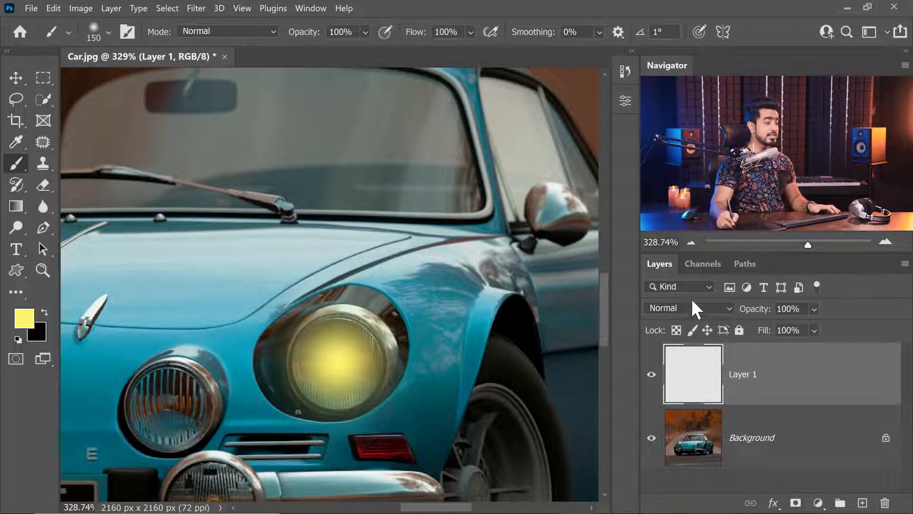
pyautogui.click(690, 308)
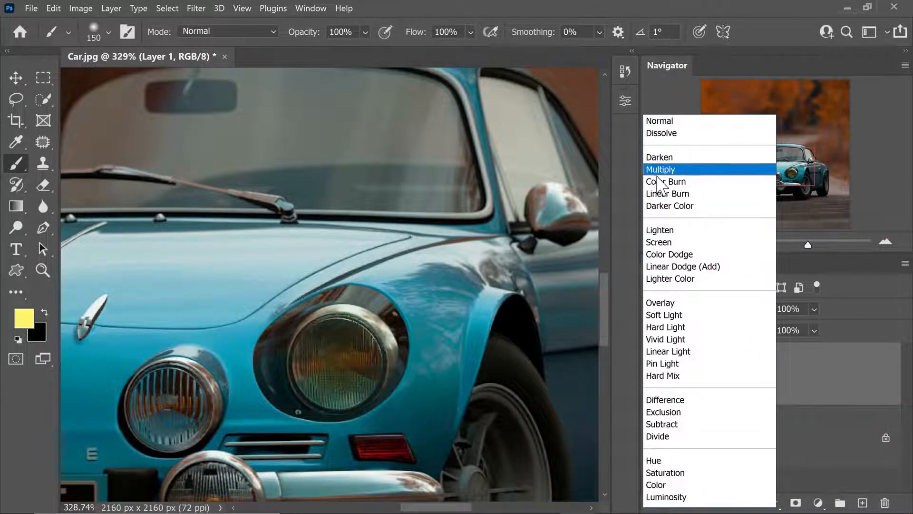
pyautogui.click(661, 255)
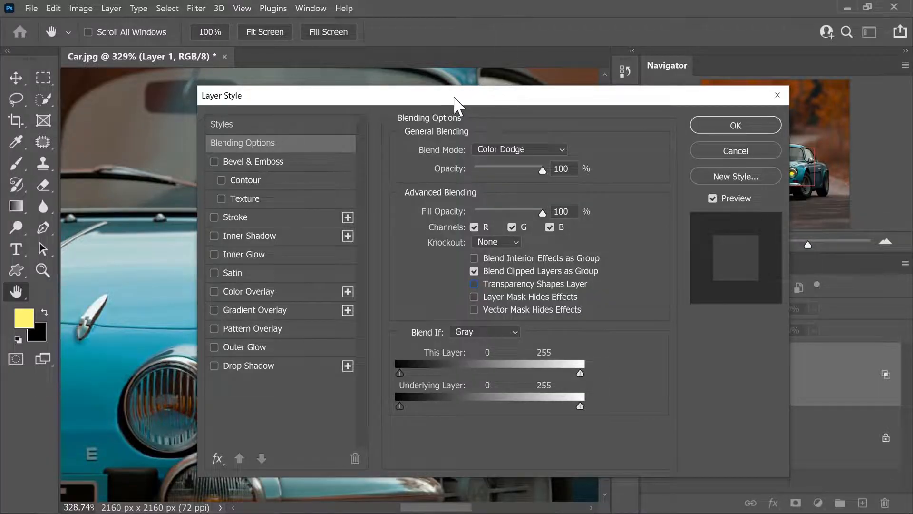
# Turn off Transparency Shapes Layer in the glow layer's blending options and shift the glow within the headlight.
pyautogui.moveTo(453, 96); pyautogui.dragTo(707, 101)
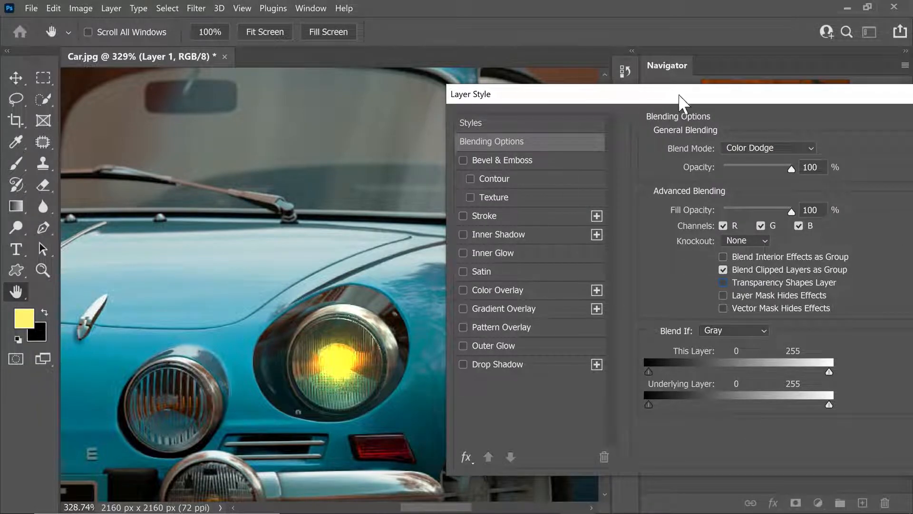
pyautogui.moveTo(679, 95); pyautogui.dragTo(395, 94)
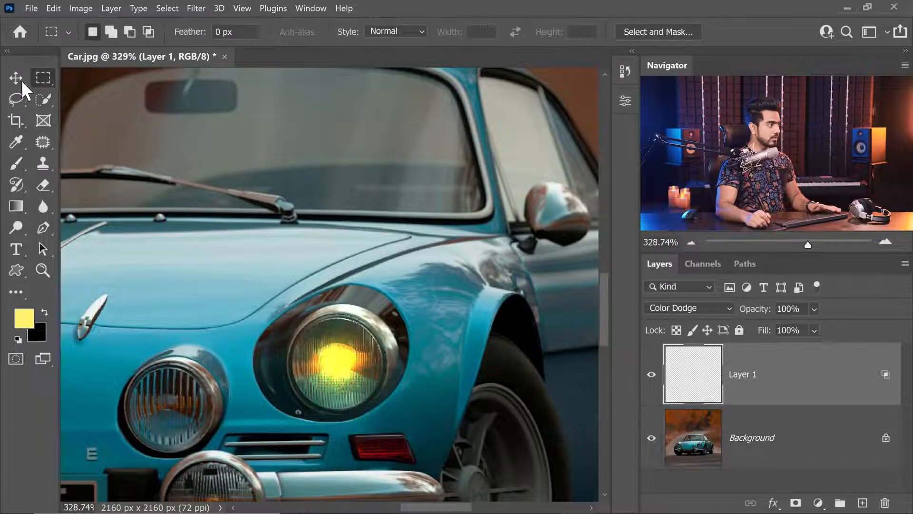
pyautogui.click(15, 77)
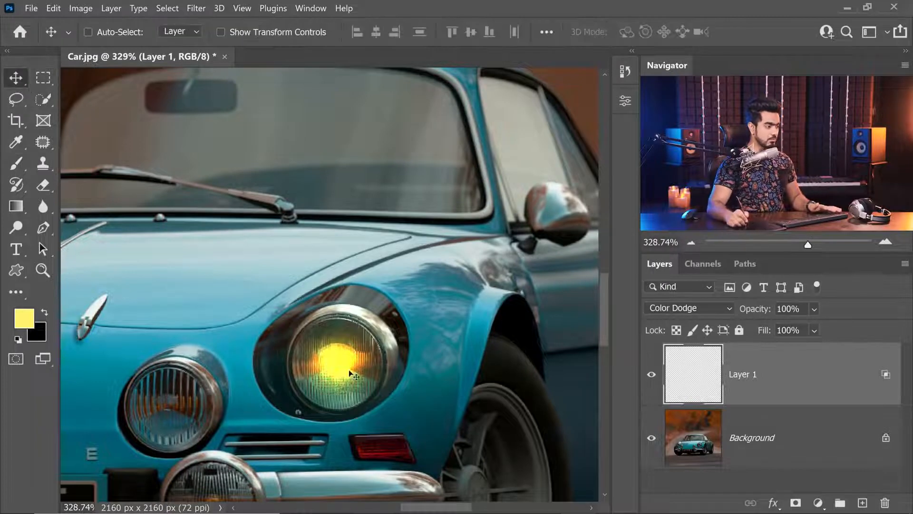
pyautogui.moveTo(343, 364)
pyautogui.mouseDown()
pyautogui.moveTo(449, 311)
pyautogui.moveTo(426, 279)
pyautogui.moveTo(282, 267)
pyautogui.moveTo(205, 284)
pyautogui.moveTo(516, 336)
pyautogui.moveTo(507, 381)
pyautogui.moveTo(355, 342)
pyautogui.moveTo(347, 377)
pyautogui.moveTo(339, 369)
pyautogui.mouseUp()
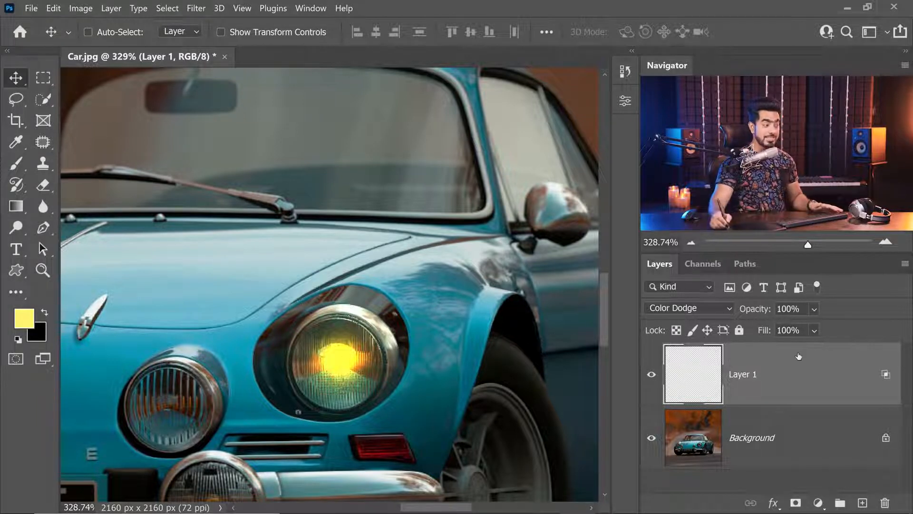
pyautogui.doubleClick(830, 379)
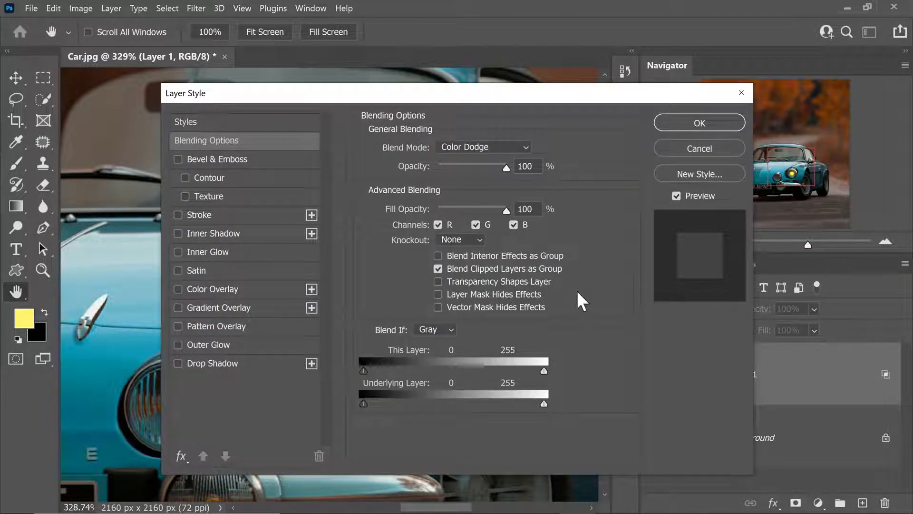
pyautogui.click(703, 122)
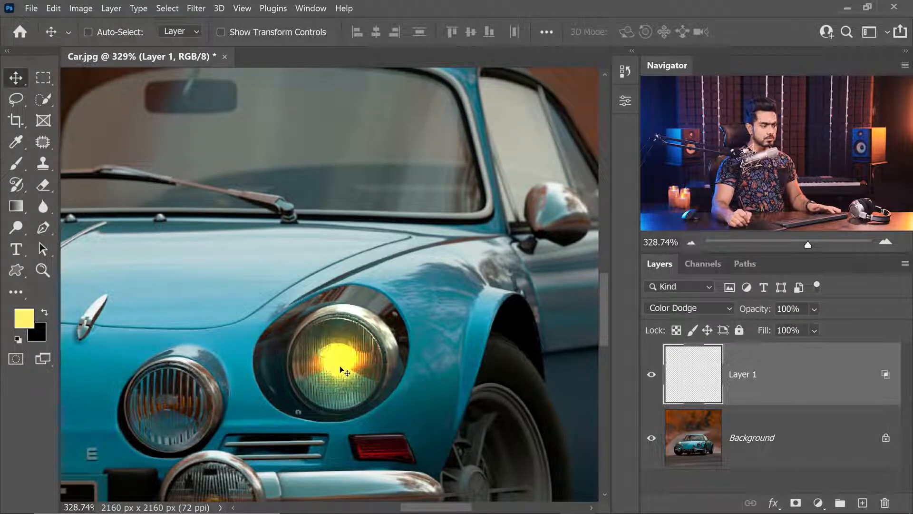
# Hide the painted glow layer and add a Gradient fill layer above it.
pyautogui.click(651, 375)
pyautogui.click(818, 503)
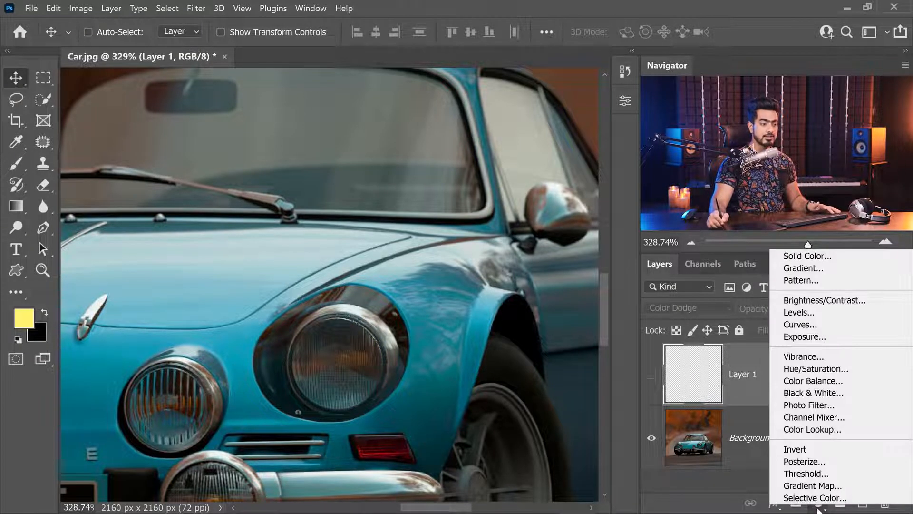
pyautogui.click(814, 269)
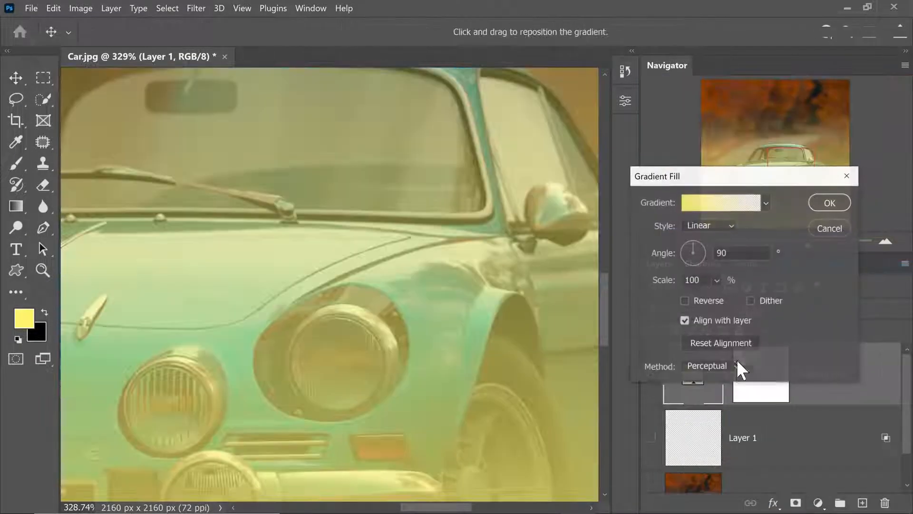
pyautogui.moveTo(697, 180); pyautogui.dragTo(644, 179)
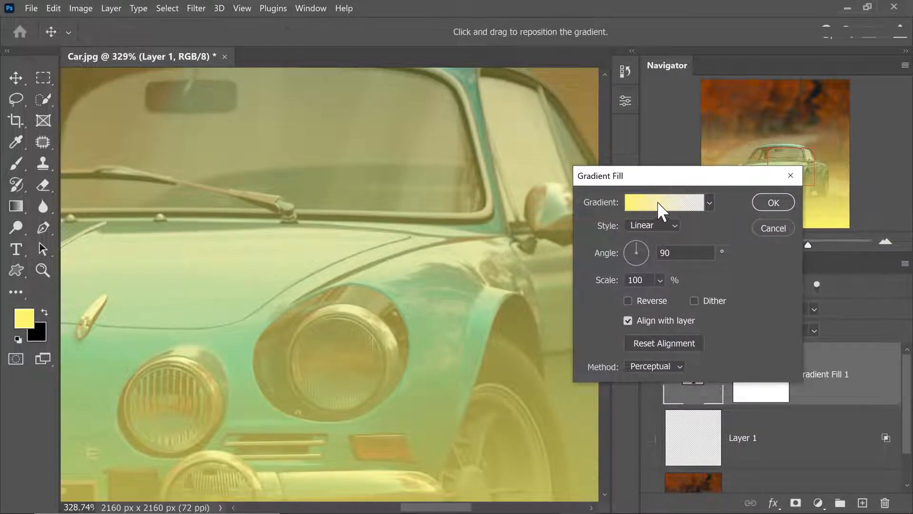
# Edit the fill's gradient and set the color stop at location 0% to near-white #fefefe.
pyautogui.click(644, 204)
pyautogui.moveTo(697, 123); pyautogui.dragTo(605, 123)
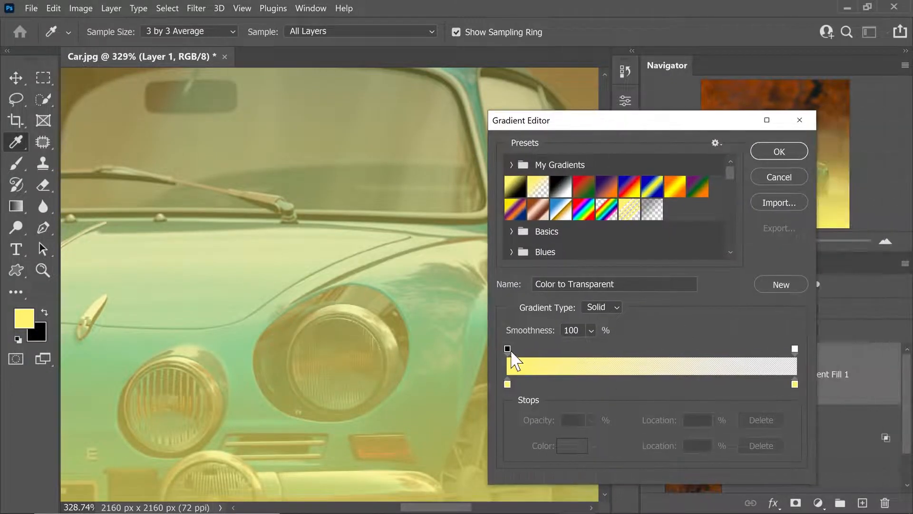
pyautogui.click(507, 350)
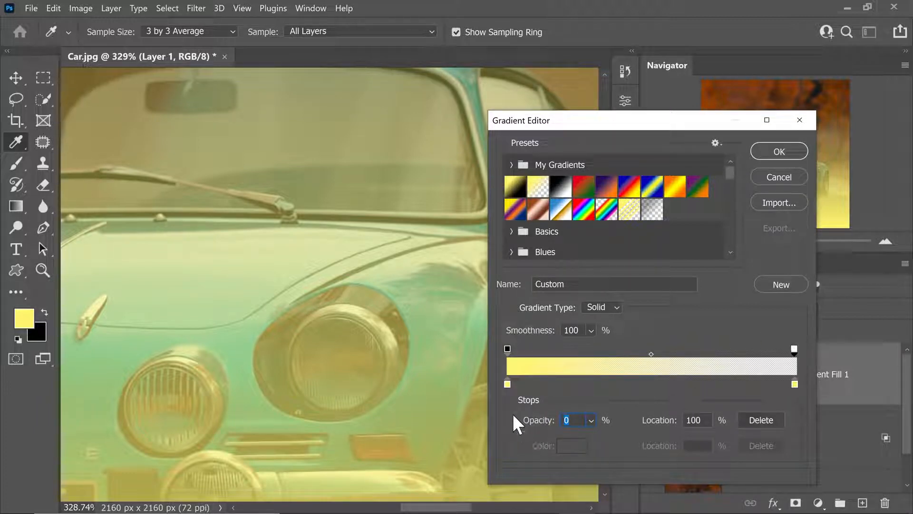
pyautogui.click(507, 384)
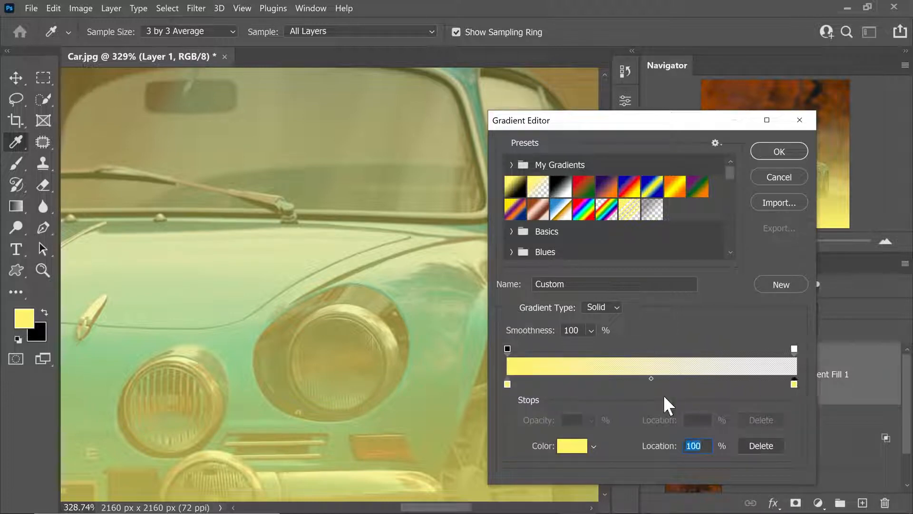
pyautogui.click(507, 385)
pyautogui.click(572, 446)
pyautogui.moveTo(501, 170); pyautogui.dragTo(501, 131)
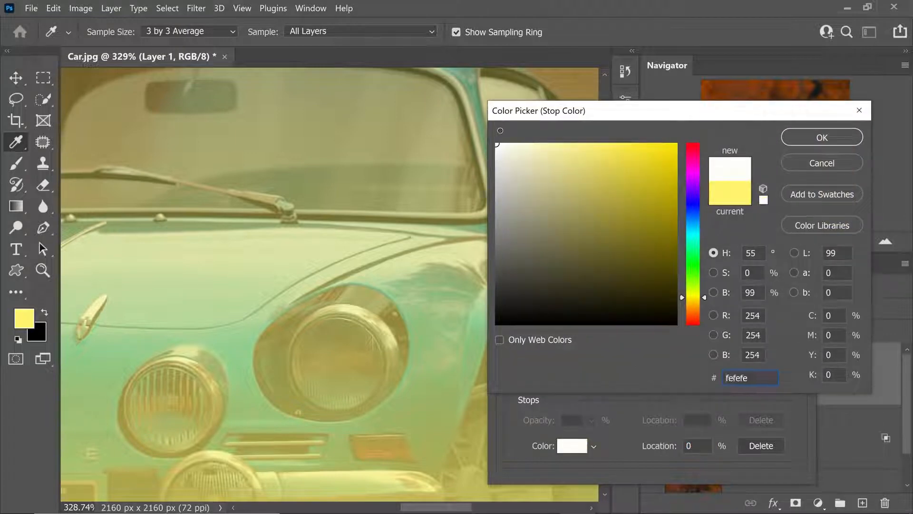
pyautogui.click(817, 137)
# Set the color stop at location 100% to a warm orange-yellow with hue 45° and accept the edited gradient.
pyautogui.click(795, 384)
pyautogui.click(573, 445)
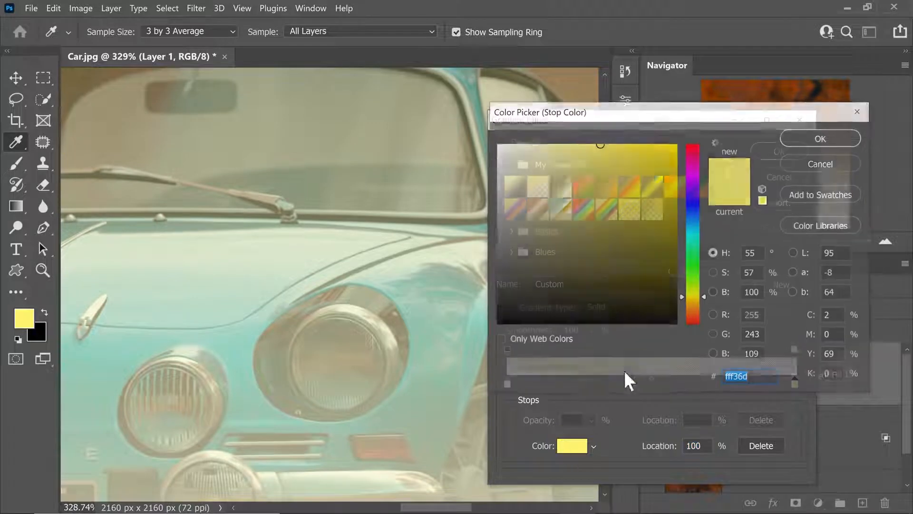
pyautogui.click(701, 301)
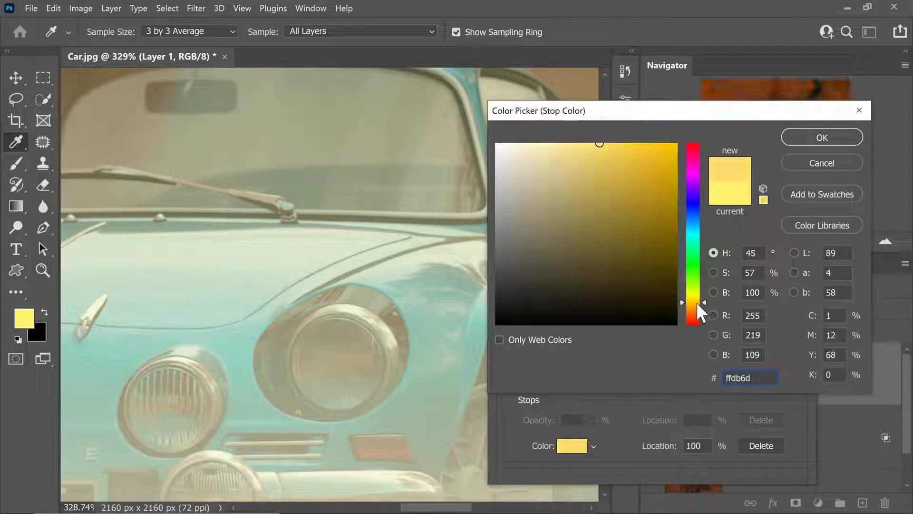
pyautogui.click(624, 143)
pyautogui.click(791, 141)
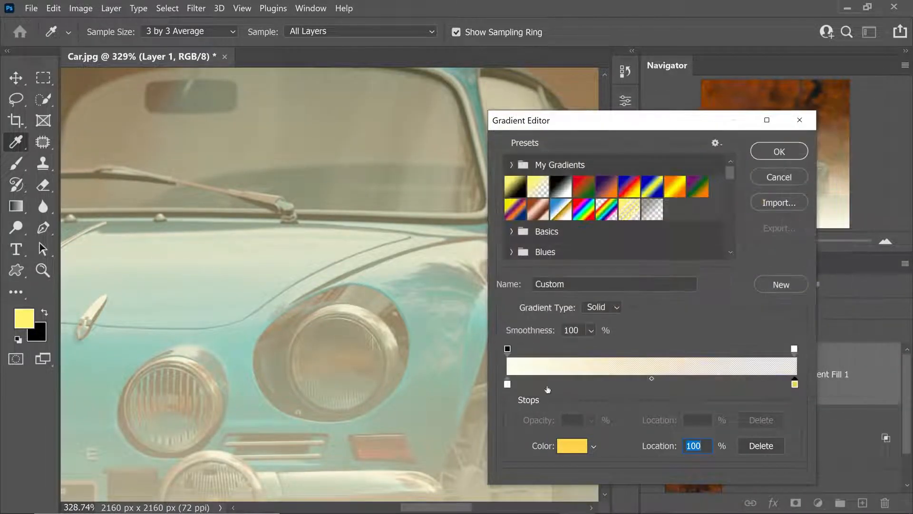
pyautogui.click(775, 152)
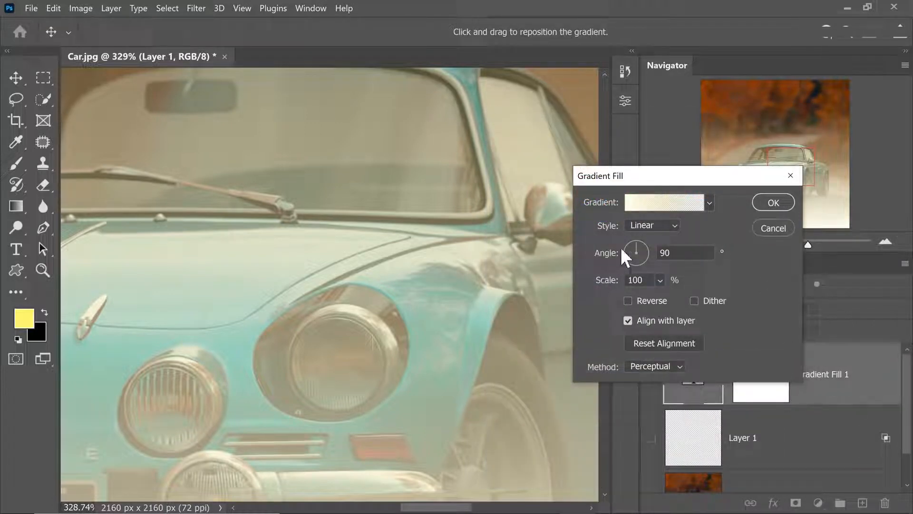
pyautogui.moveTo(447, 256); pyautogui.dragTo(388, 257)
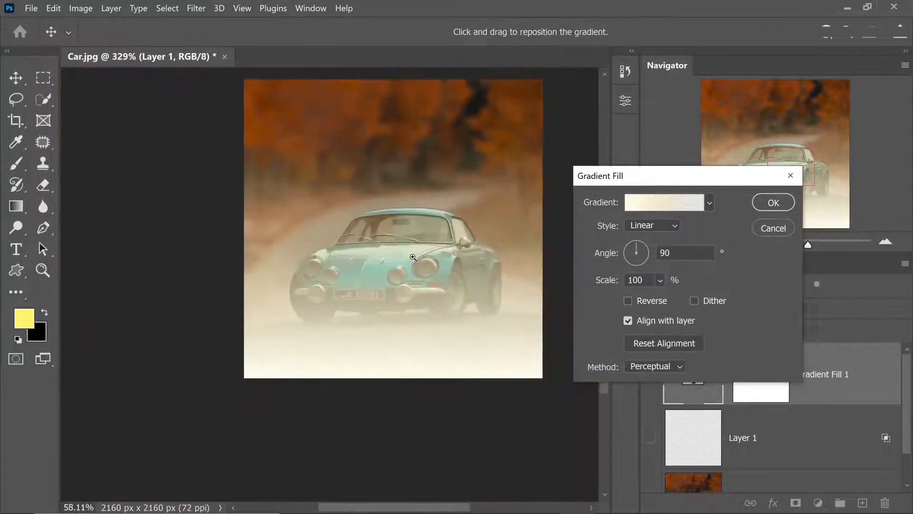
# Set the gradient fill's style to Radial, center it over the right-hand headlight, and set the scale to 20%.
pyautogui.moveTo(487, 275); pyautogui.dragTo(540, 275)
pyautogui.click(651, 226)
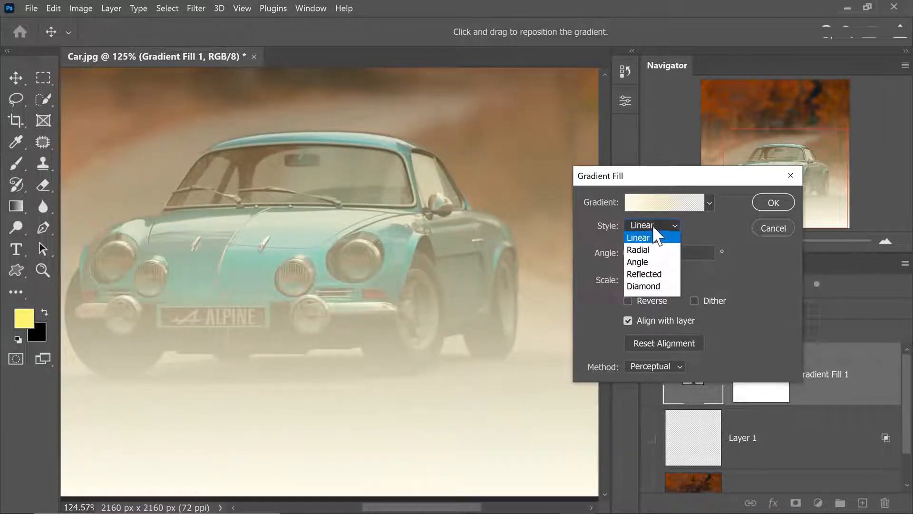
pyautogui.click(643, 249)
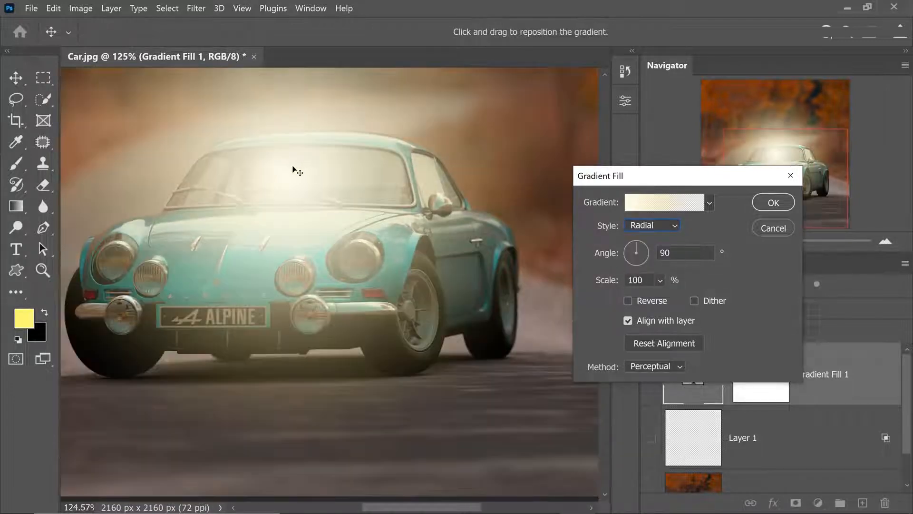
pyautogui.moveTo(280, 172); pyautogui.dragTo(376, 283)
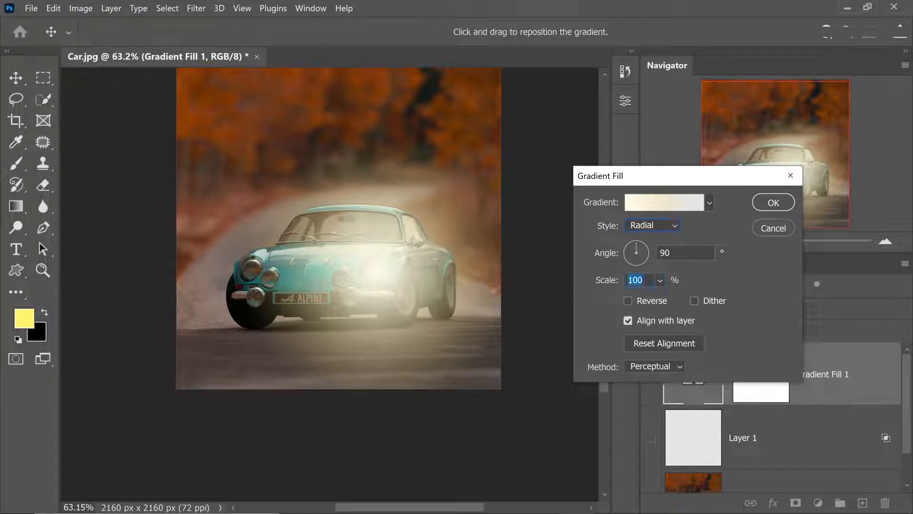
pyautogui.write('20')
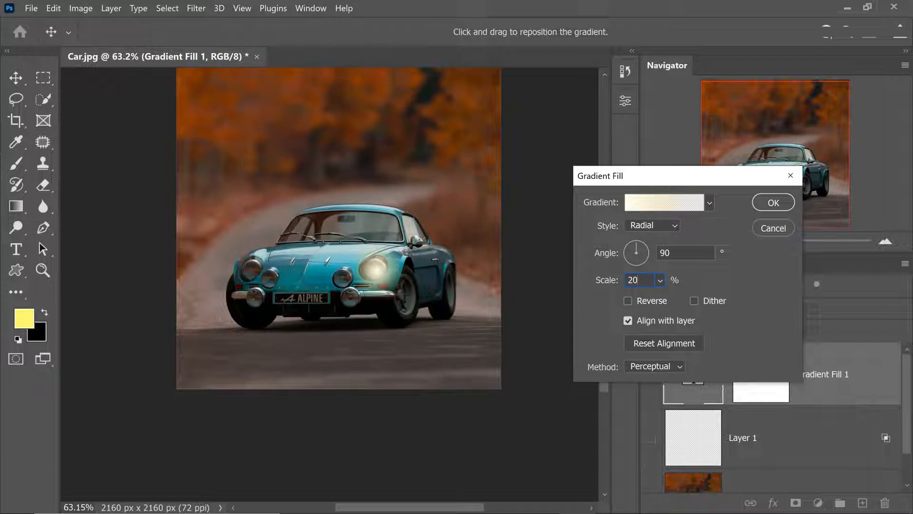
pyautogui.click(779, 204)
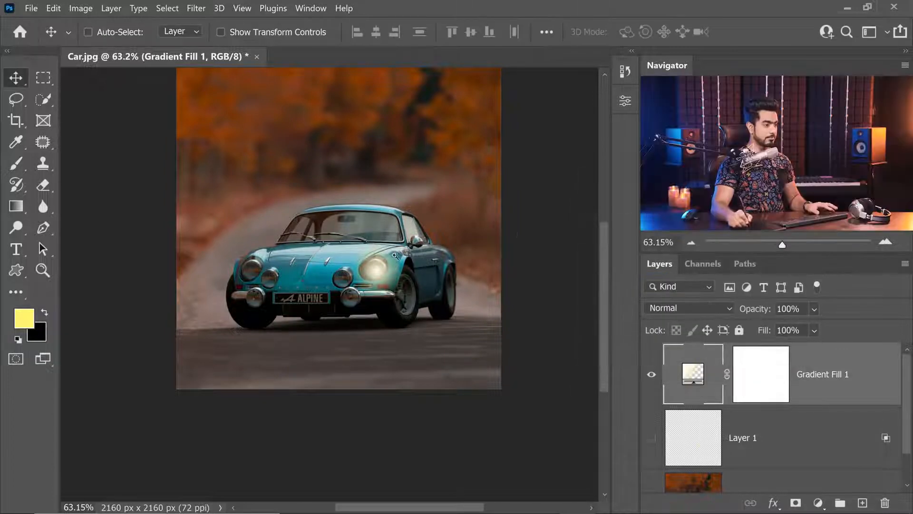
# Set the gradient fill layer's blend mode to Color Dodge.
pyautogui.moveTo(387, 251); pyautogui.dragTo(592, 277)
pyautogui.click(673, 307)
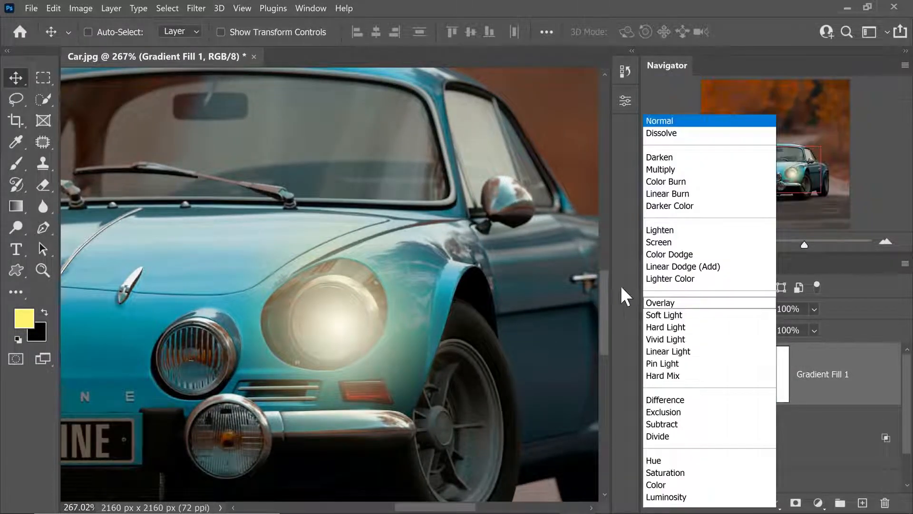
pyautogui.click(669, 254)
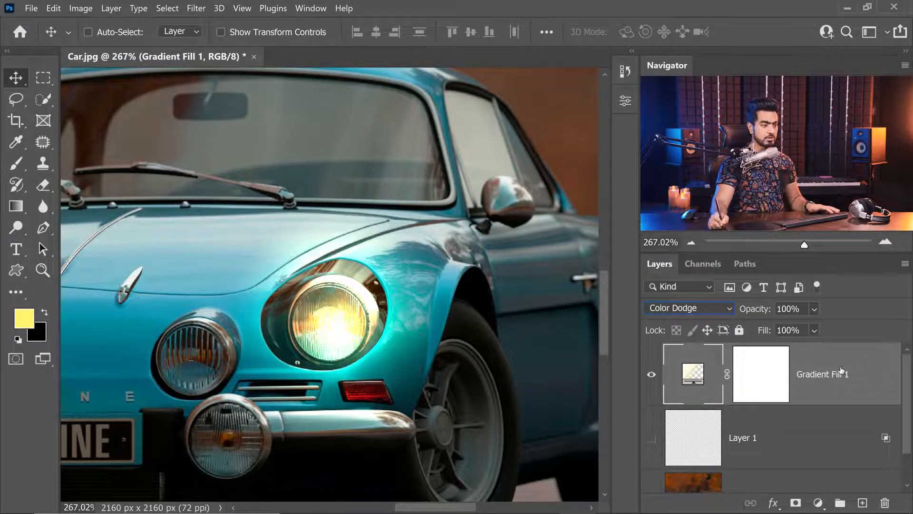
# Try switching Transparency Shapes Layer off and back on in the gradient fill layer's blending options.
pyautogui.doubleClick(825, 373)
pyautogui.moveTo(439, 98); pyautogui.dragTo(691, 82)
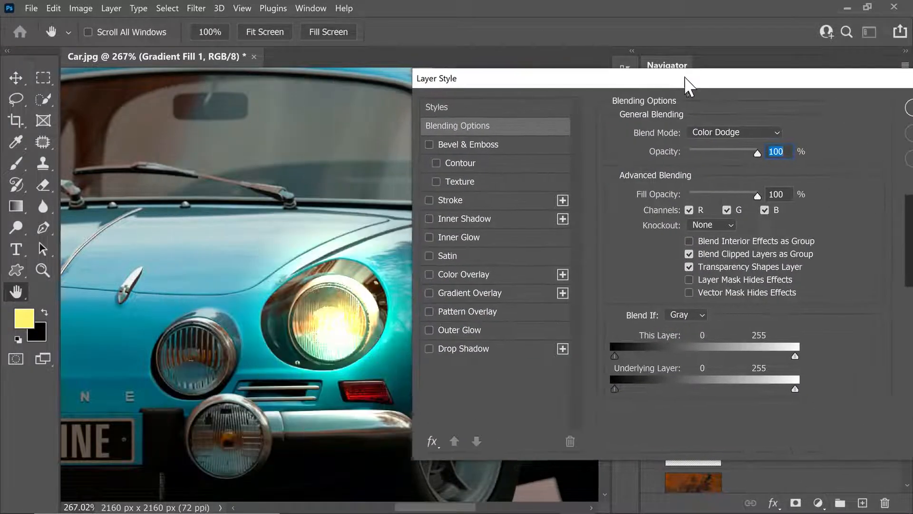
pyautogui.click(691, 267)
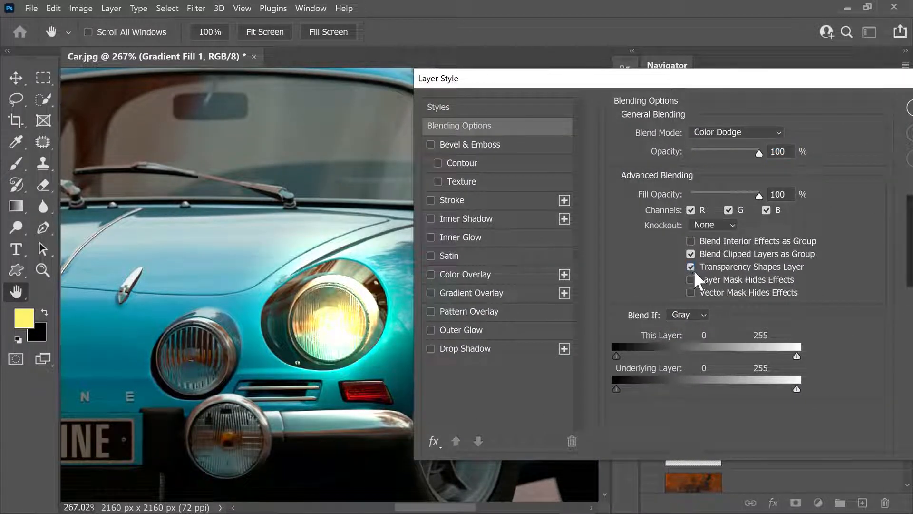
pyautogui.moveTo(702, 86); pyautogui.dragTo(472, 93)
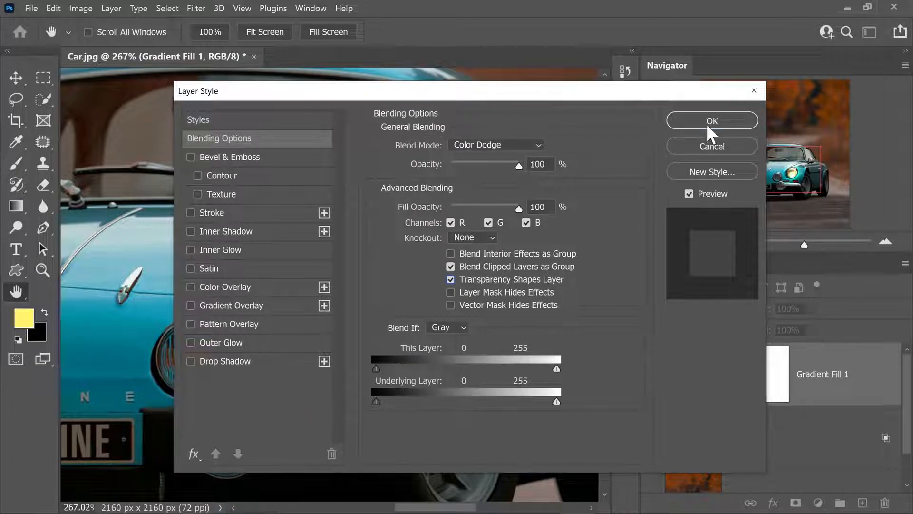
pyautogui.click(707, 122)
# Hide the gradient fill layer and show the painted glow layer to compare the two headlight effects.
pyautogui.click(818, 503)
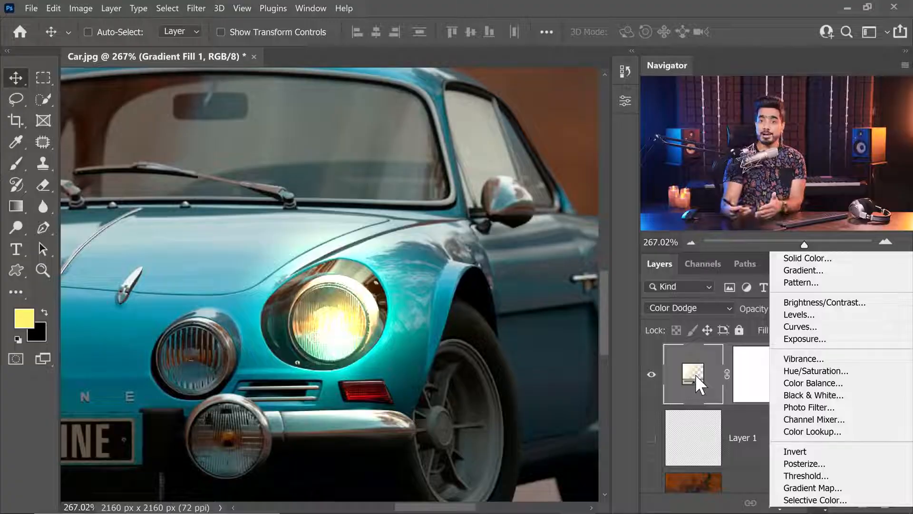
pyautogui.click(651, 376)
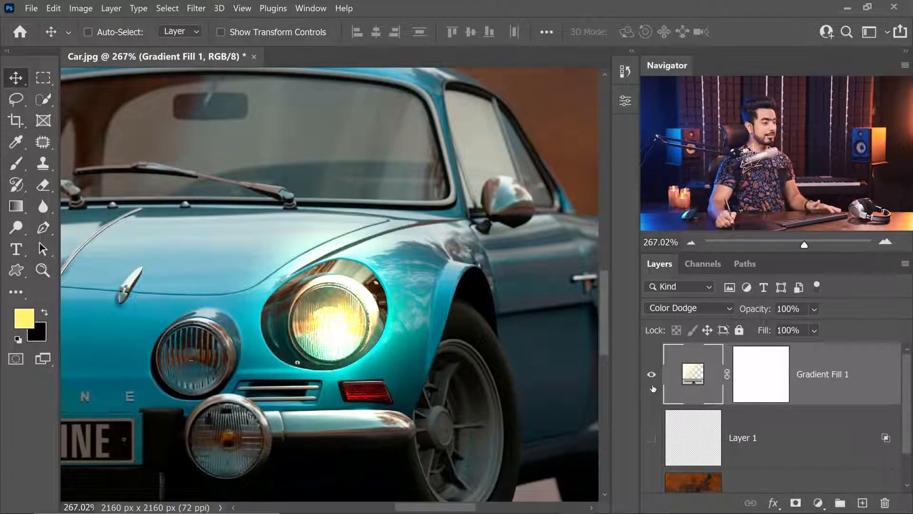
pyautogui.click(651, 374)
pyautogui.click(652, 444)
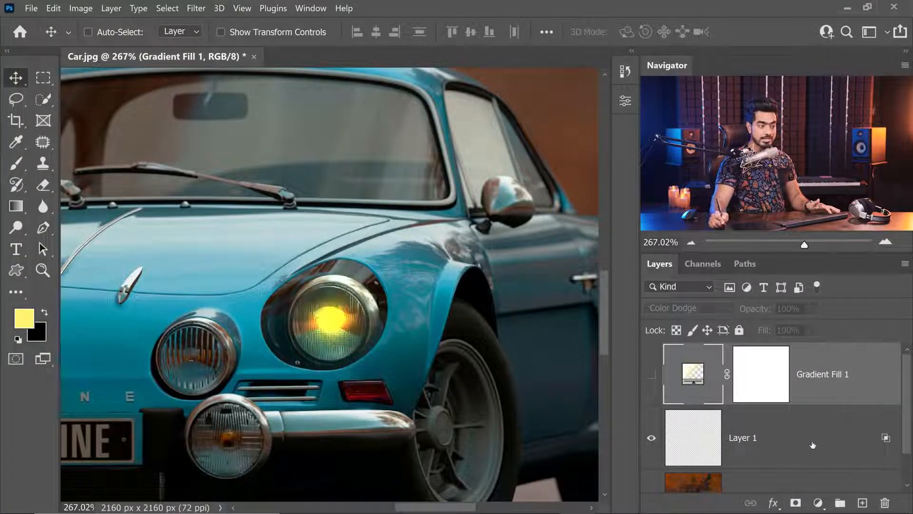
# Delete the painted glow layer and show the gradient fill layer again.
pyautogui.click(747, 444)
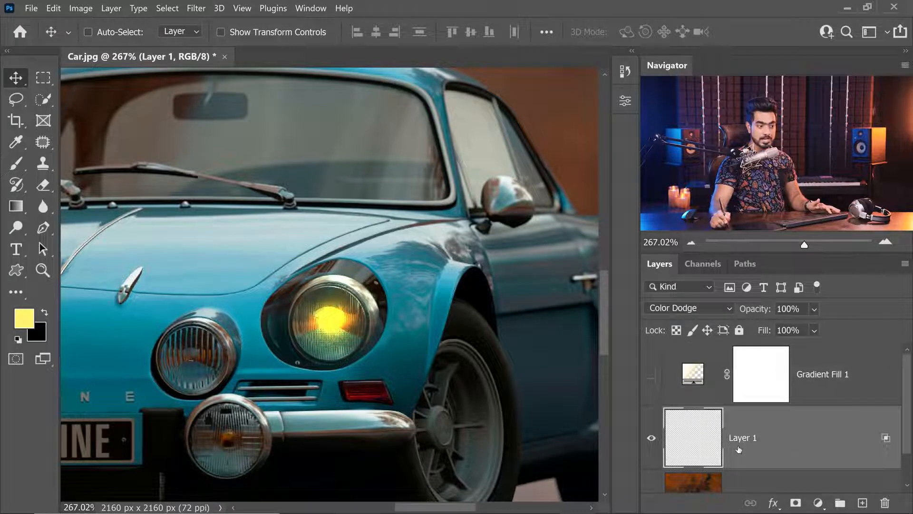
pyautogui.click(652, 443)
pyautogui.moveTo(784, 456); pyautogui.dragTo(885, 502)
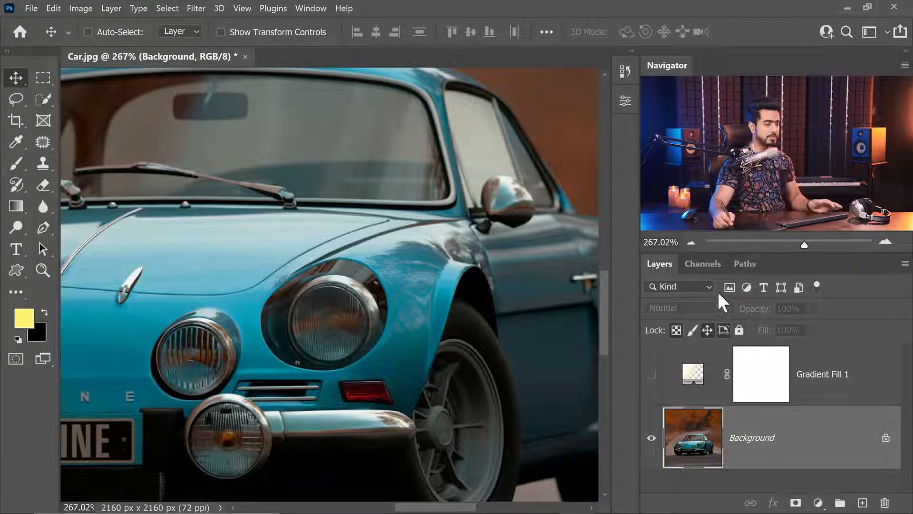
pyautogui.click(652, 374)
pyautogui.moveTo(341, 300); pyautogui.dragTo(357, 308)
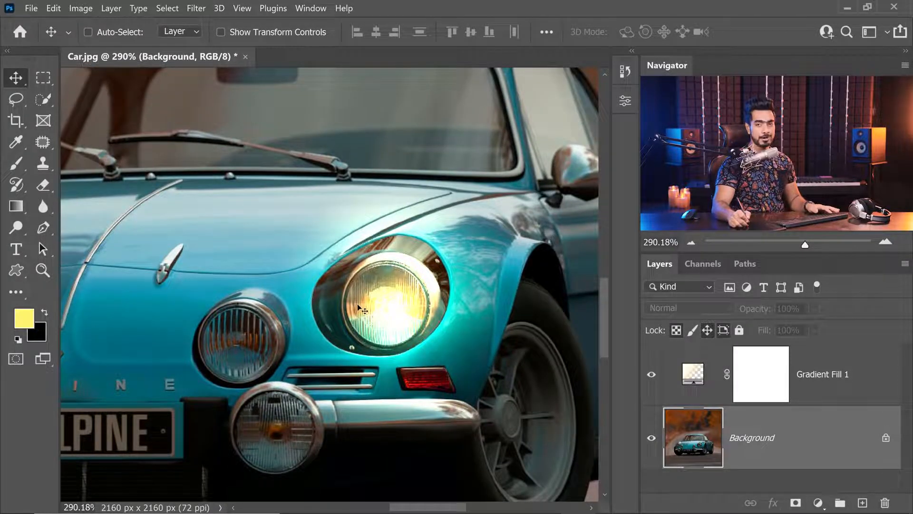
# Try a stronger yellow such as #fcf5ab for the gradient's color stop at location 0%, and discard the color change.
pyautogui.doubleClick(693, 374)
pyautogui.click(658, 201)
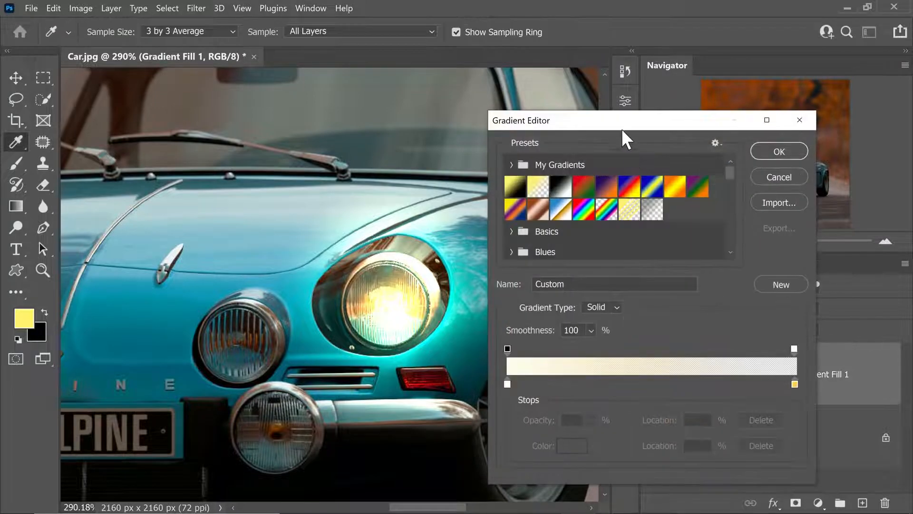
pyautogui.moveTo(621, 129); pyautogui.dragTo(777, 143)
pyautogui.click(665, 402)
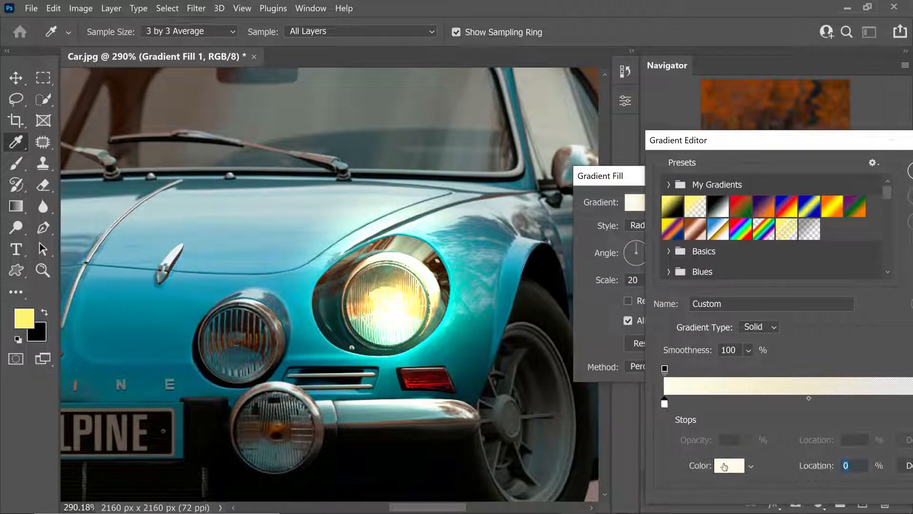
pyautogui.click(724, 466)
pyautogui.click(554, 146)
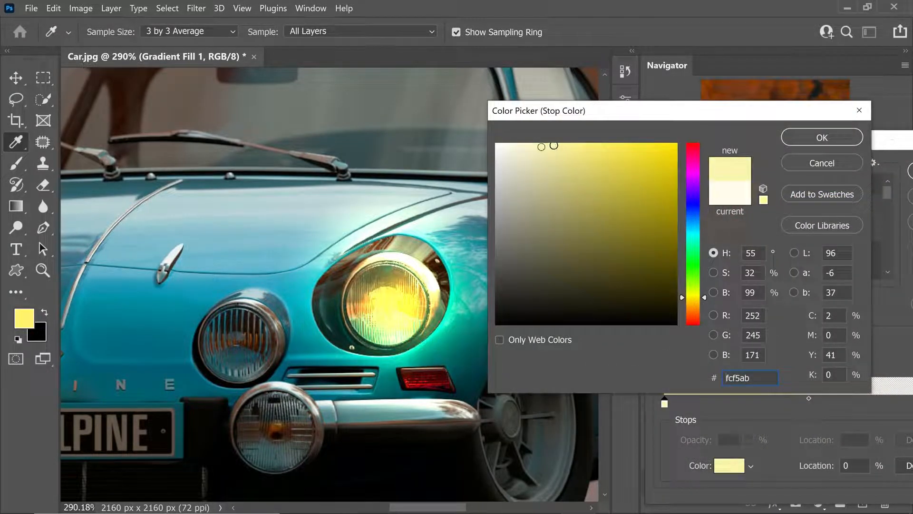
pyautogui.moveTo(541, 146); pyautogui.dragTo(509, 144)
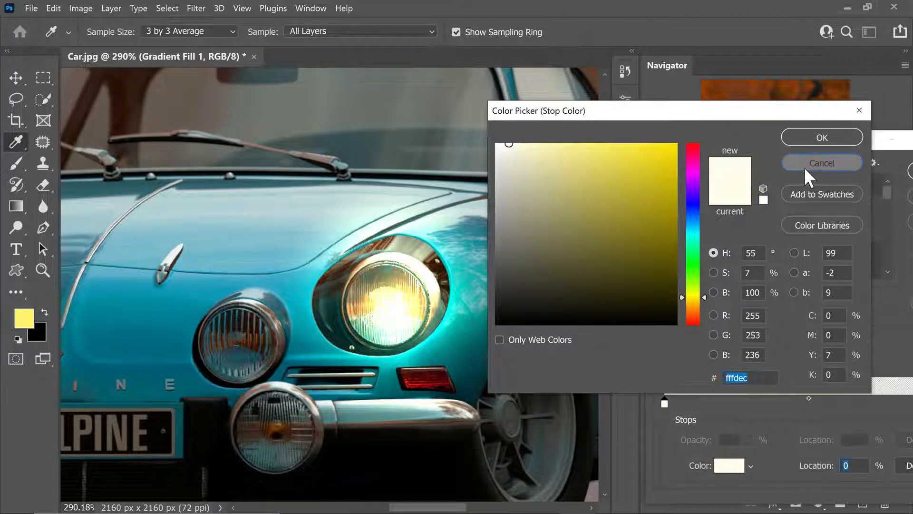
pyautogui.click(807, 166)
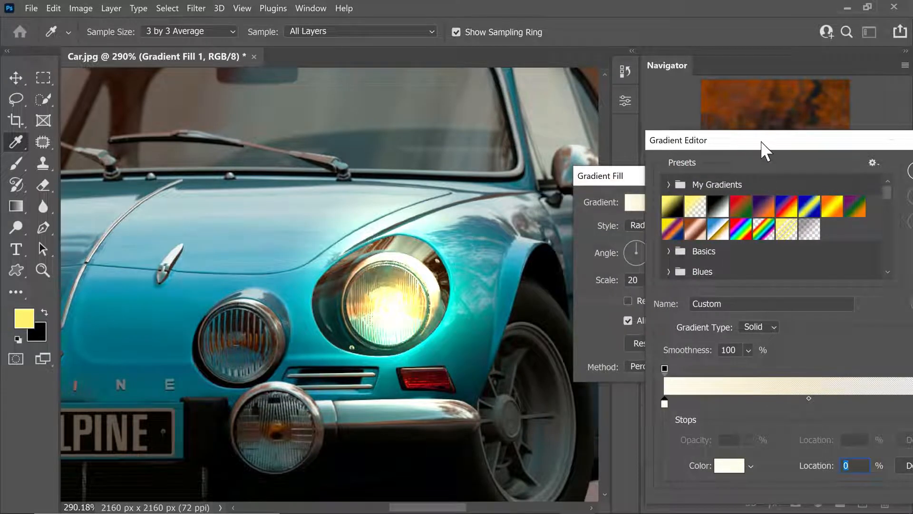
pyautogui.moveTo(764, 150); pyautogui.dragTo(598, 114)
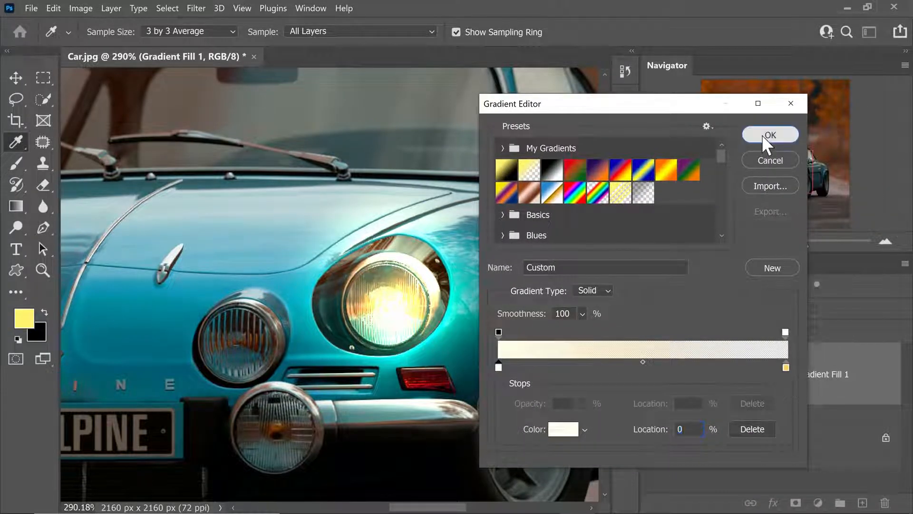
pyautogui.click(767, 135)
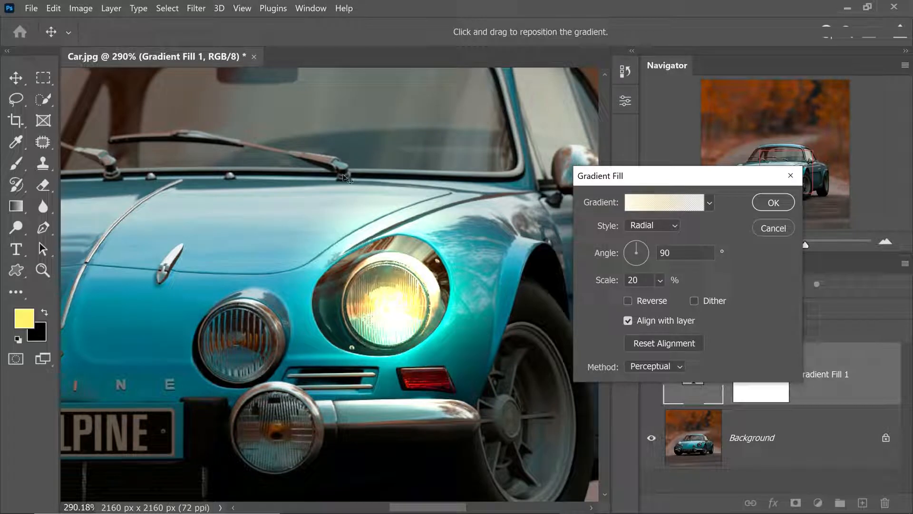
pyautogui.click(774, 204)
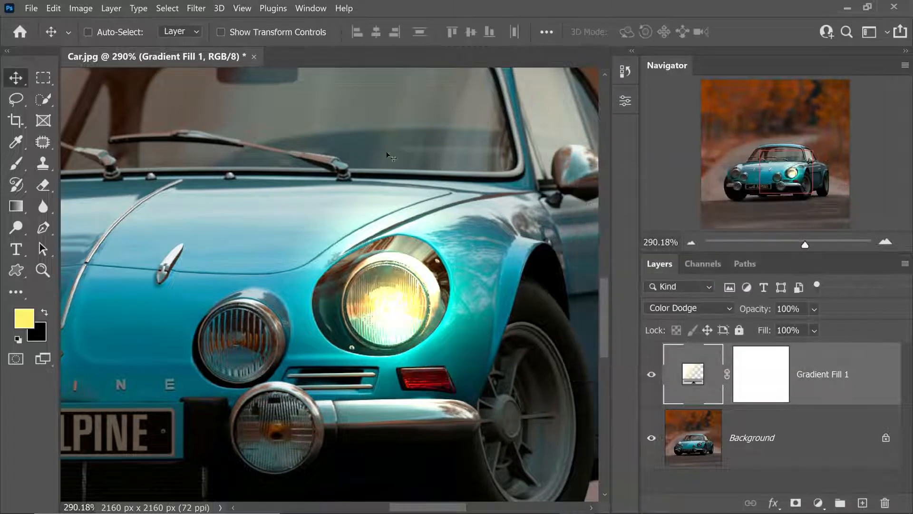
# Shift the radial gradient slightly within the headlight and set its scale to 22%.
pyautogui.doubleClick(693, 375)
pyautogui.moveTo(386, 310)
pyautogui.mouseDown()
pyautogui.moveTo(387, 302)
pyautogui.moveTo(384, 310)
pyautogui.mouseUp()
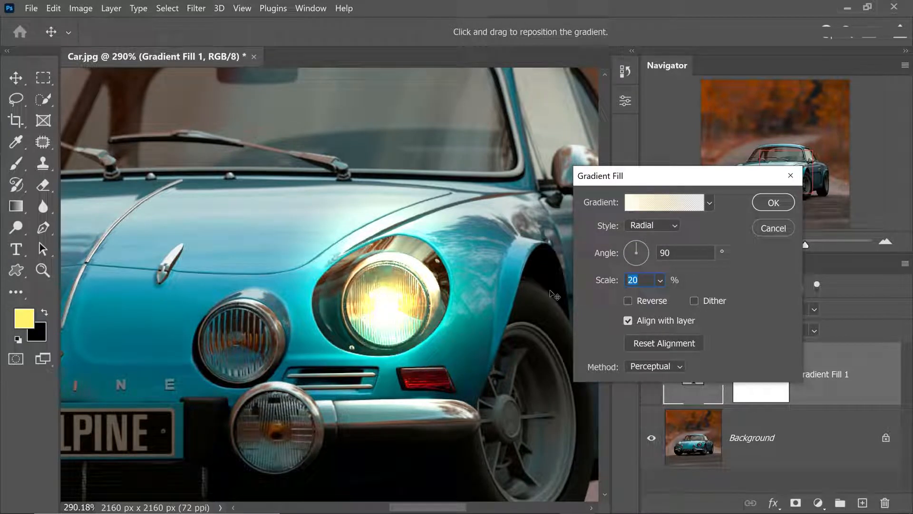
pyautogui.write('25')
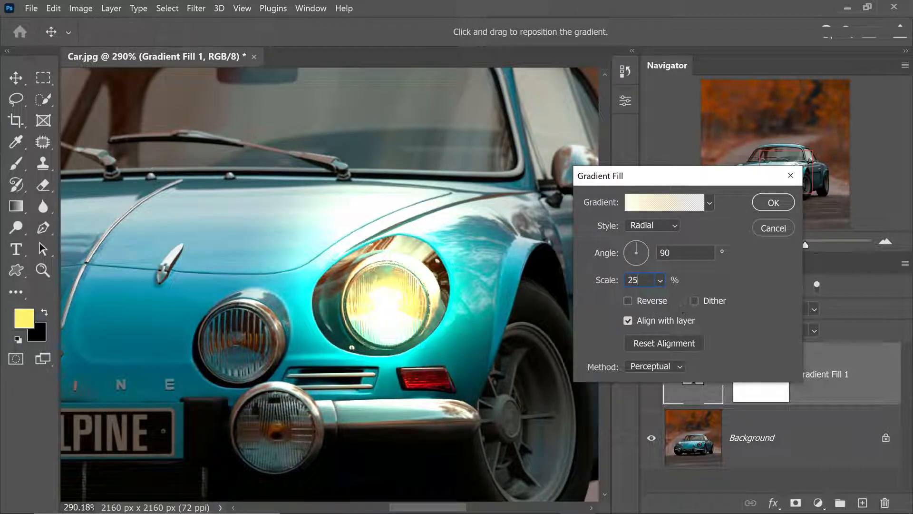
pyautogui.write('22')
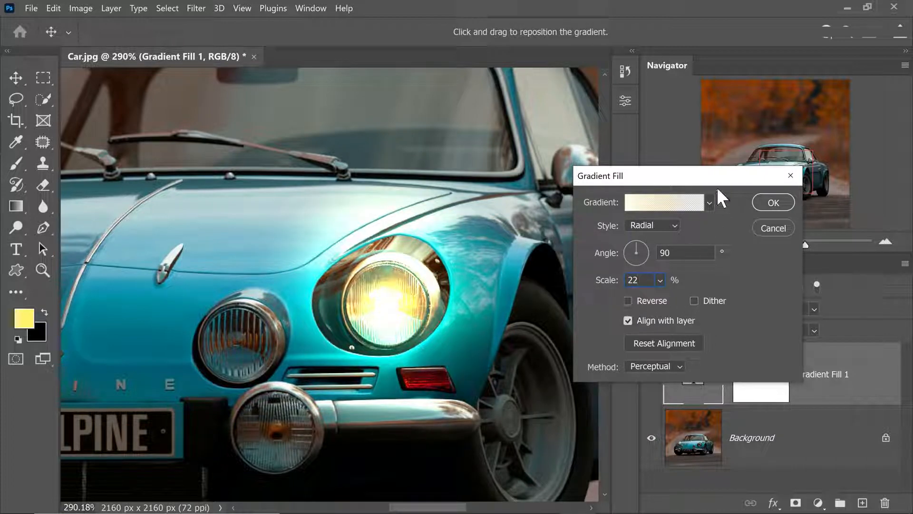
pyautogui.click(779, 198)
# Paint black on the gradient fill's layer mask with a size 45 brush to hide the glow spilling onto the hood and fender.
pyautogui.scroll(-5, 400, 302)
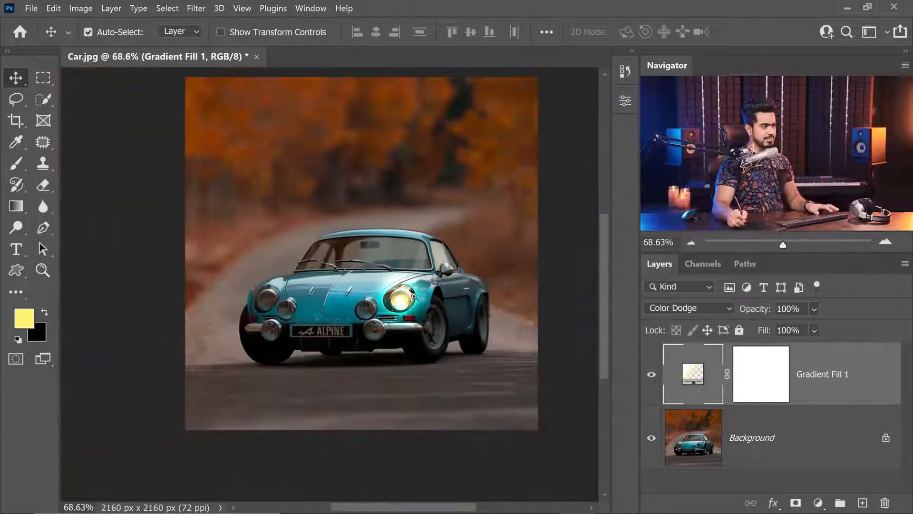
pyautogui.scroll(8, 401, 302)
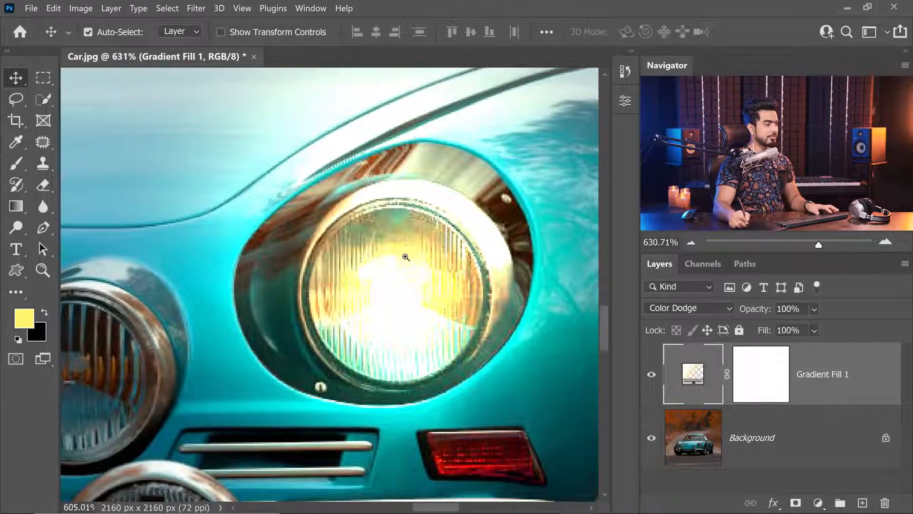
pyautogui.scroll(-4, 409, 252)
pyautogui.scroll(3, 420, 244)
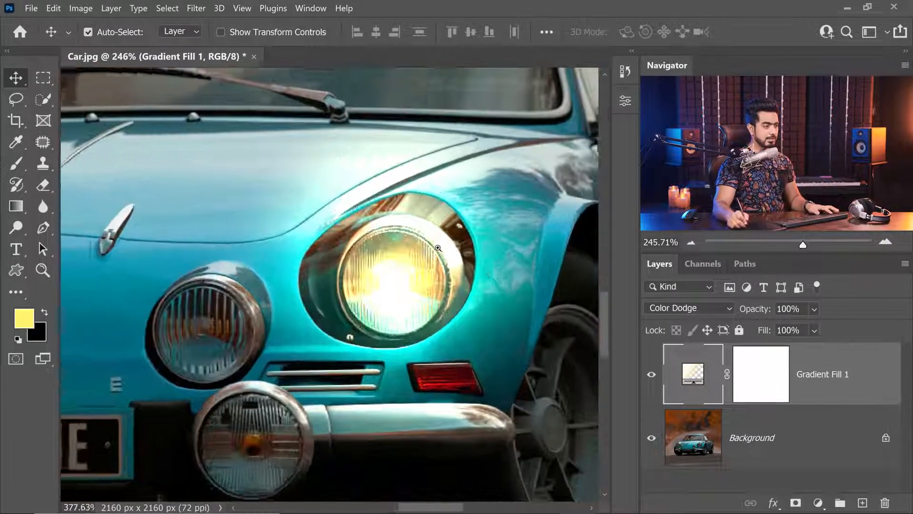
pyautogui.click(769, 379)
pyautogui.press('b')
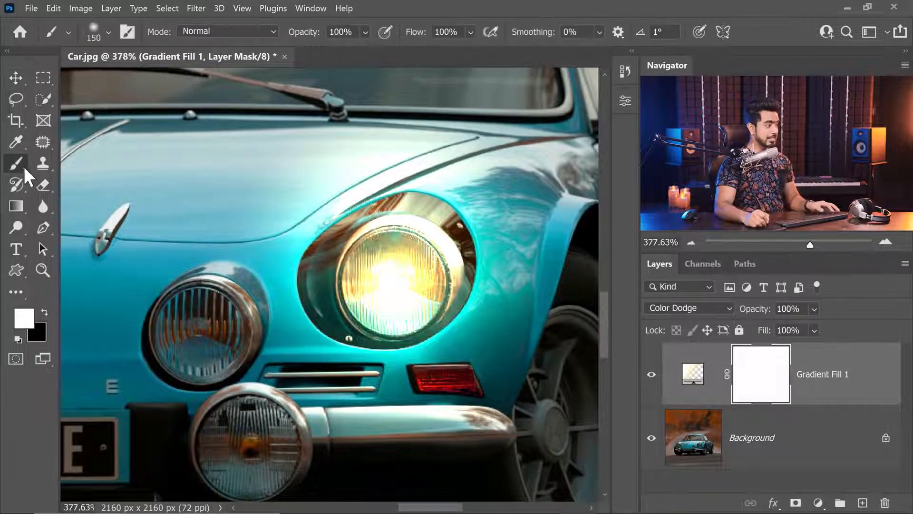
pyautogui.press('x')
pyautogui.press('[')
pyautogui.press('[')
pyautogui.press('[')
pyautogui.press('[')
pyautogui.press('[')
pyautogui.press('[')
pyautogui.press('[')
pyautogui.press('[')
pyautogui.moveTo(353, 180)
pyautogui.mouseDown()
pyautogui.moveTo(333, 177)
pyautogui.moveTo(426, 197)
pyautogui.moveTo(286, 216)
pyautogui.moveTo(454, 138)
pyautogui.mouseUp()
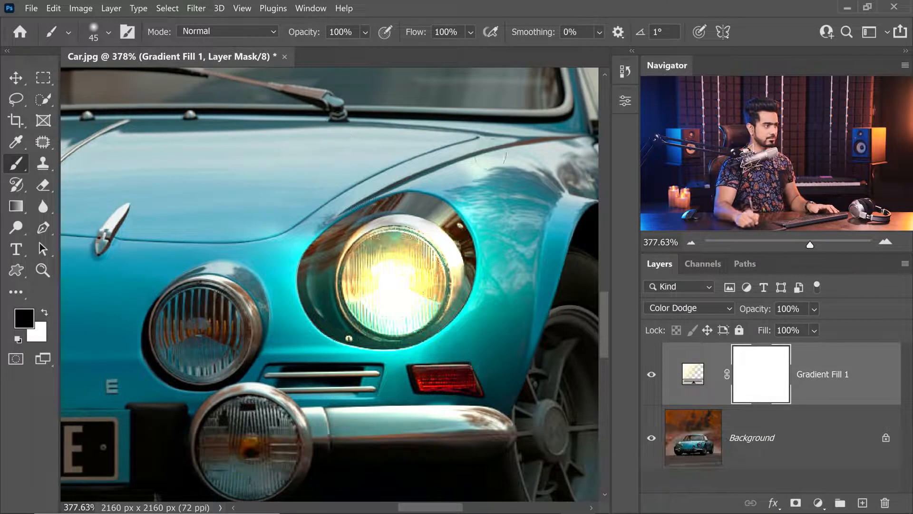
pyautogui.moveTo(494, 169); pyautogui.dragTo(476, 193)
pyautogui.moveTo(267, 243)
pyautogui.mouseDown()
pyautogui.moveTo(328, 242)
pyautogui.moveTo(440, 214)
pyautogui.moveTo(428, 233)
pyautogui.moveTo(461, 231)
pyautogui.moveTo(452, 300)
pyautogui.moveTo(497, 238)
pyautogui.mouseUp()
# Mask out the remaining glow around the headlight's rim and housing with black, adjusting the brush size to fit.
pyautogui.press('x')
pyautogui.press('x')
pyautogui.press('[')
pyautogui.press('[')
pyautogui.press('[')
pyautogui.press('[')
pyautogui.press('[')
pyautogui.press('[')
pyautogui.press(']')
pyautogui.press(']')
pyautogui.press(']')
pyautogui.press(']')
pyautogui.press(']')
pyautogui.press(']')
pyautogui.press(']')
pyautogui.press(']')
pyautogui.press(']')
pyautogui.press(']')
pyautogui.press(']')
pyautogui.press(']')
pyautogui.press('[')
pyautogui.press('[')
pyautogui.press('[')
pyautogui.press('[')
pyautogui.press('[')
pyautogui.press('[')
pyautogui.press('[')
pyautogui.moveTo(314, 266)
pyautogui.mouseDown()
pyautogui.moveTo(357, 333)
pyautogui.moveTo(388, 361)
pyautogui.moveTo(428, 357)
pyautogui.mouseUp()
pyautogui.press(']')
pyautogui.press(']')
pyautogui.press(']')
pyautogui.press(']')
pyautogui.press(']')
pyautogui.press(']')
pyautogui.press(']')
pyautogui.press('[')
pyautogui.press('[')
pyautogui.press('[')
pyautogui.press('[')
# Paint white on the mask over the headlight lens with a size 200 brush to restore the glow inside it.
pyautogui.press(']')
pyautogui.press(']')
pyautogui.press(']')
pyautogui.press(']')
pyautogui.press(']')
pyautogui.press(']')
pyautogui.press(']')
pyautogui.press(']')
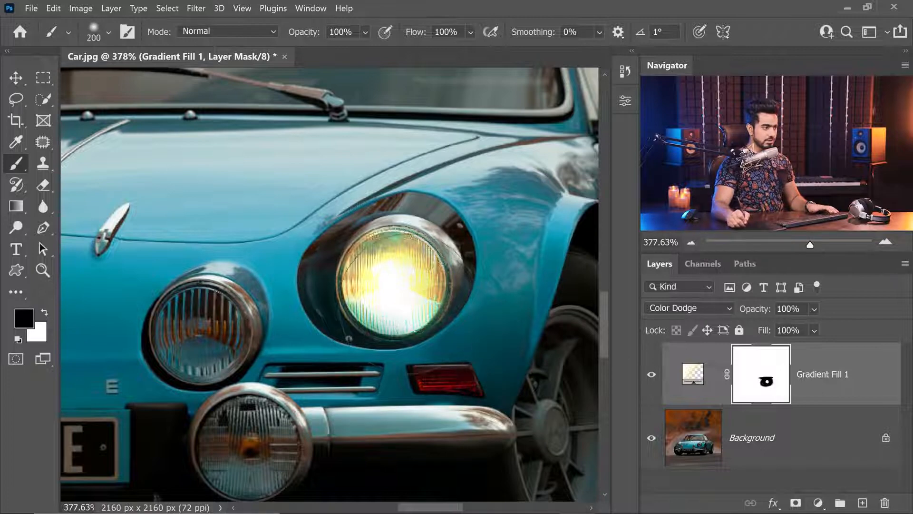
pyautogui.press('x')
pyautogui.click(400, 285)
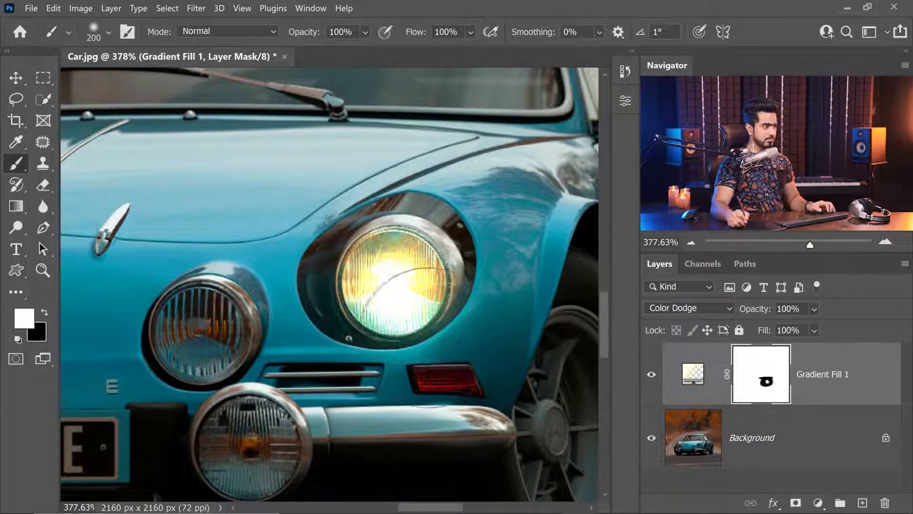
pyautogui.moveTo(424, 284); pyautogui.dragTo(402, 317)
pyautogui.moveTo(359, 281)
pyautogui.mouseDown()
pyautogui.moveTo(419, 272)
pyautogui.moveTo(373, 289)
pyautogui.moveTo(425, 305)
pyautogui.moveTo(432, 298)
pyautogui.mouseUp()
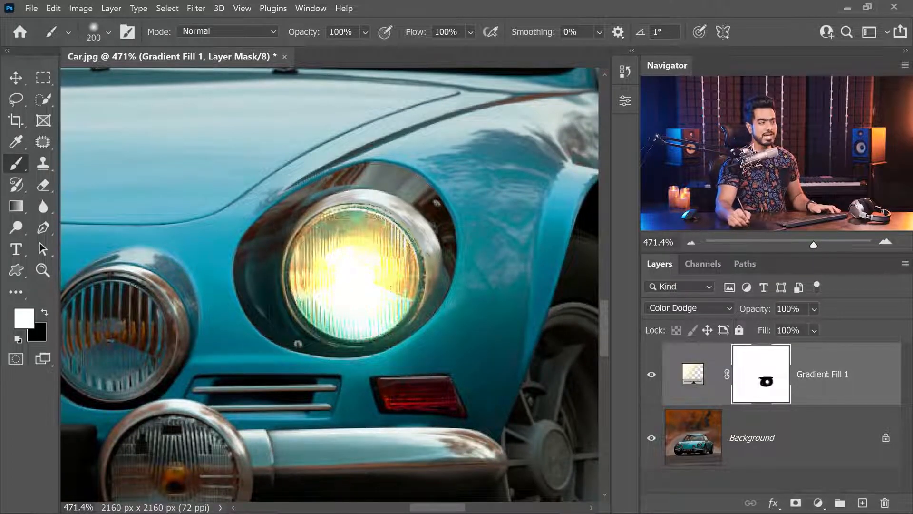
# Add a Hue/Saturation adjustment layer directly above the Background and set its saturation to -100.
pyautogui.click(649, 376)
pyautogui.click(652, 376)
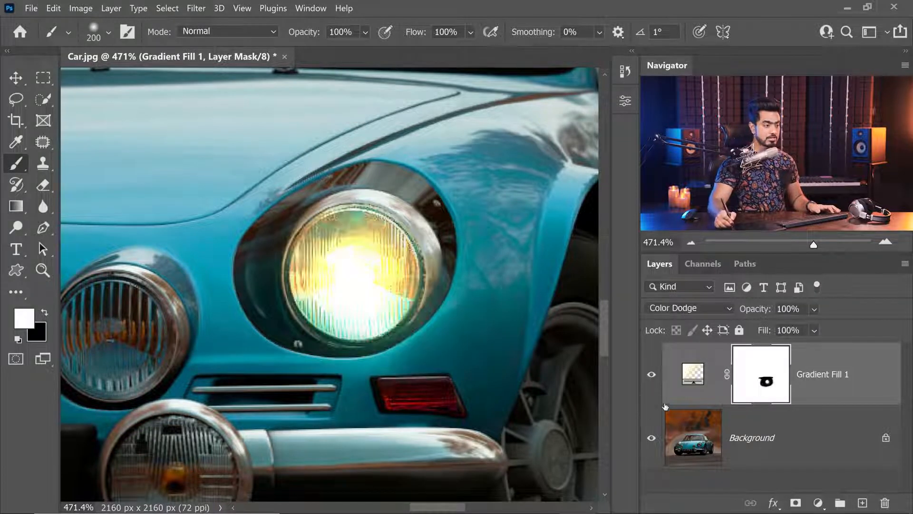
pyautogui.click(767, 441)
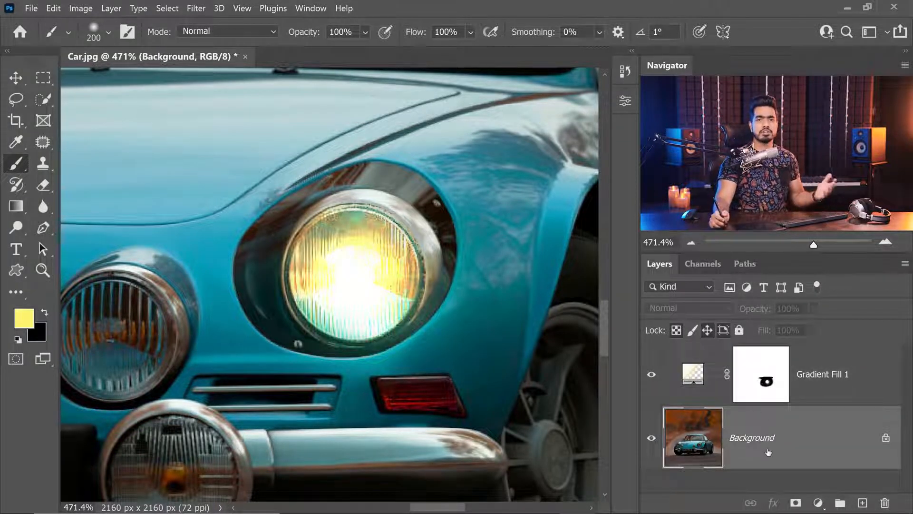
pyautogui.click(817, 503)
pyautogui.click(811, 365)
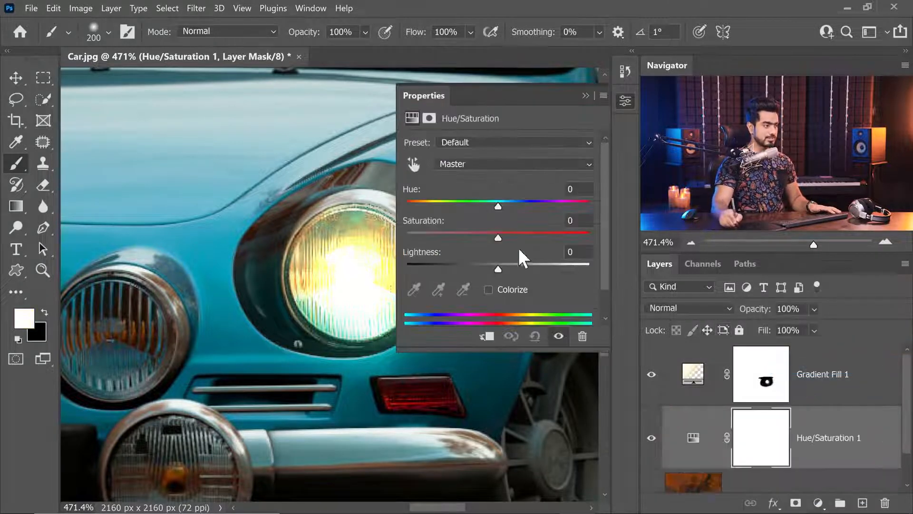
pyautogui.moveTo(498, 237); pyautogui.dragTo(407, 237)
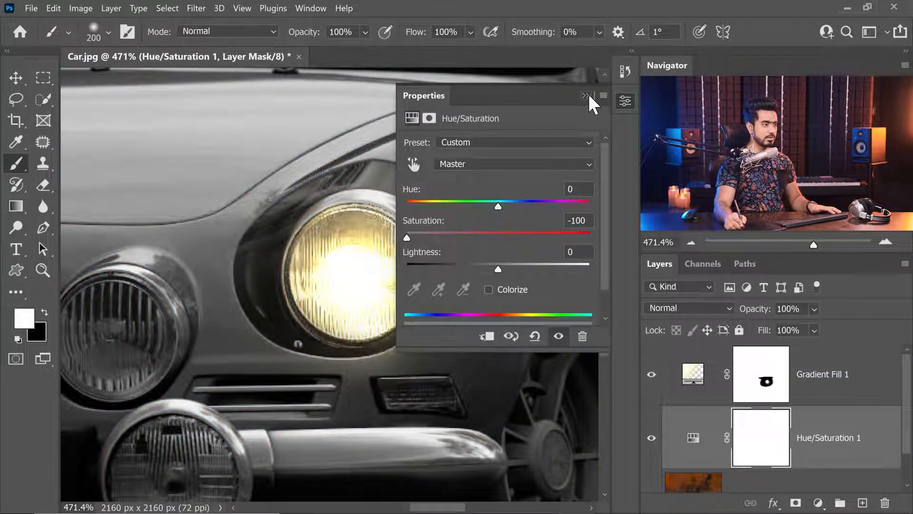
pyautogui.click(586, 95)
# Invert the Hue/Saturation layer's mask to black and paint white over the lower part of the glowing lens with a size 40 brush.
pyautogui.hotkey('ctrl', 'i')
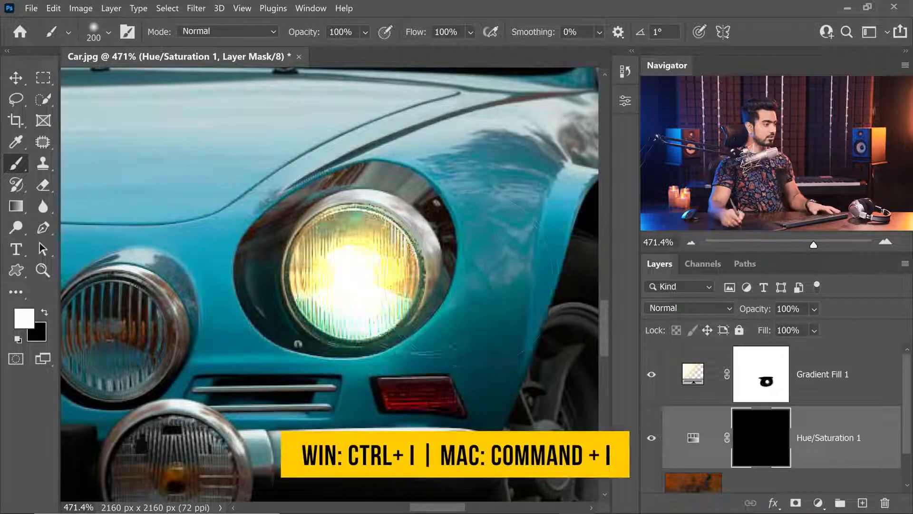
pyautogui.press('[')
pyautogui.press('[')
pyautogui.press('[')
pyautogui.press('[')
pyautogui.press('[')
pyautogui.press('[')
pyautogui.press('[')
pyautogui.press('[')
pyautogui.press('[')
pyautogui.press('[')
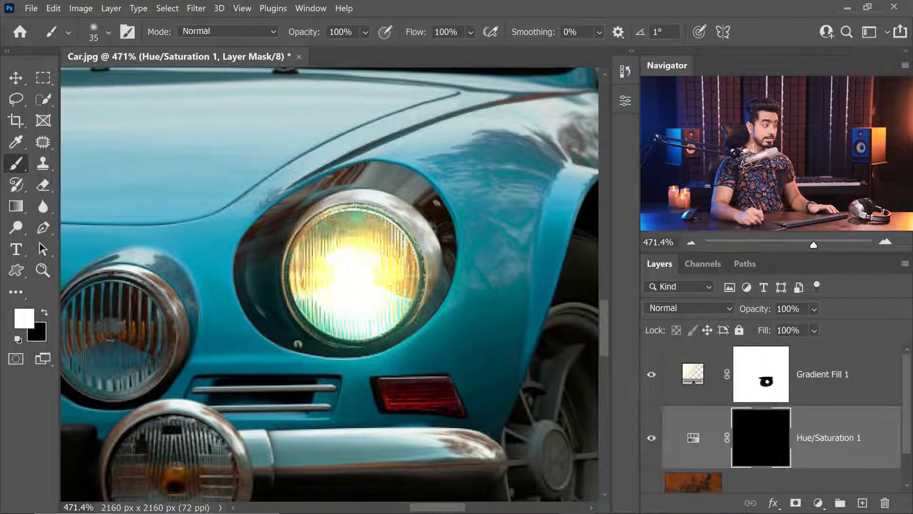
pyautogui.press(']')
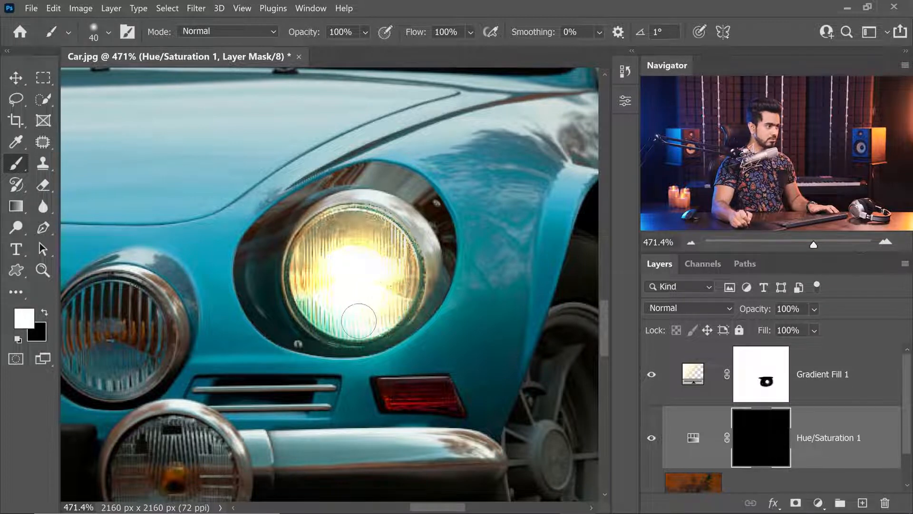
pyautogui.moveTo(359, 321)
pyautogui.mouseDown()
pyautogui.moveTo(343, 300)
pyautogui.moveTo(315, 292)
pyautogui.moveTo(341, 317)
pyautogui.mouseUp()
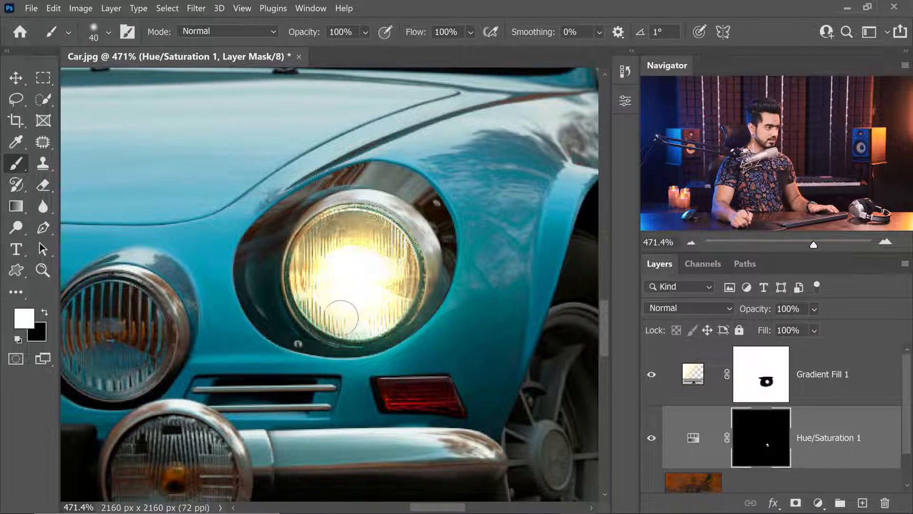
# Refine the desaturation mask across the rest of the lens with a size 30 brush, alternating between white and black.
pyautogui.press('[')
pyautogui.press('[')
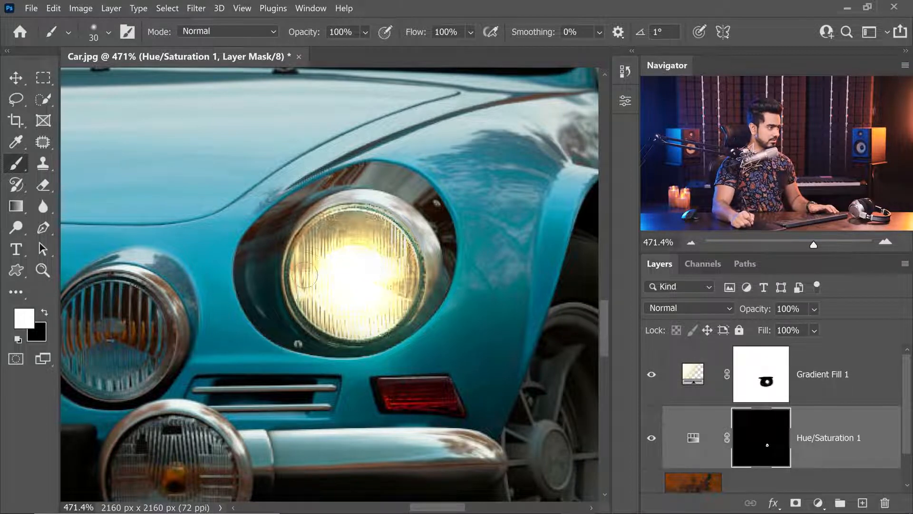
pyautogui.press('x')
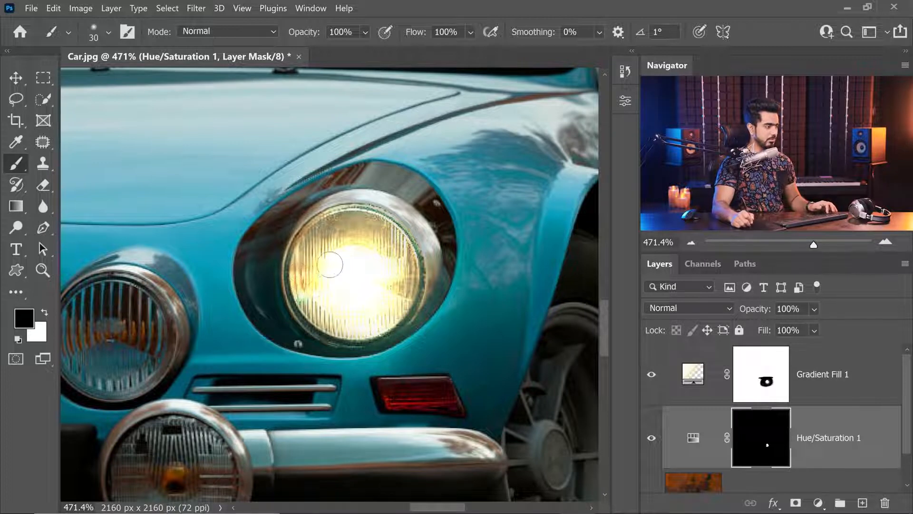
pyautogui.press('x')
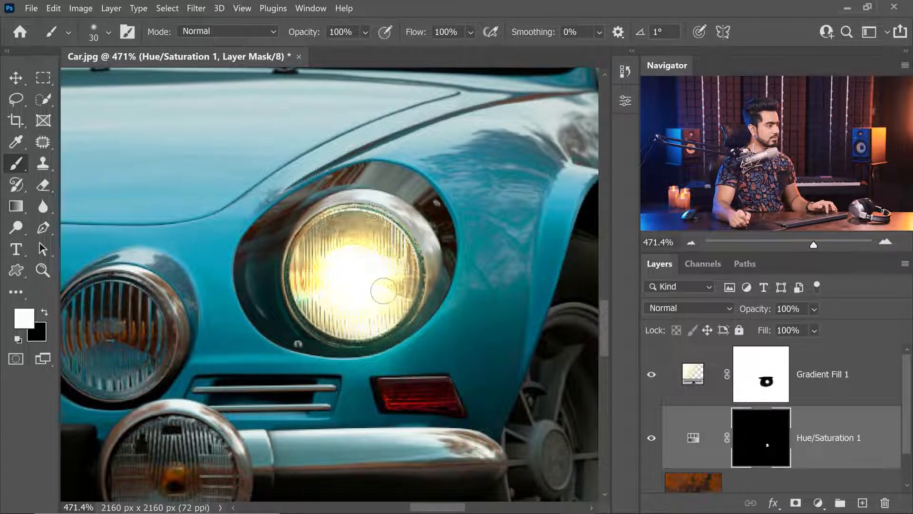
pyautogui.press('x')
pyautogui.press('x')
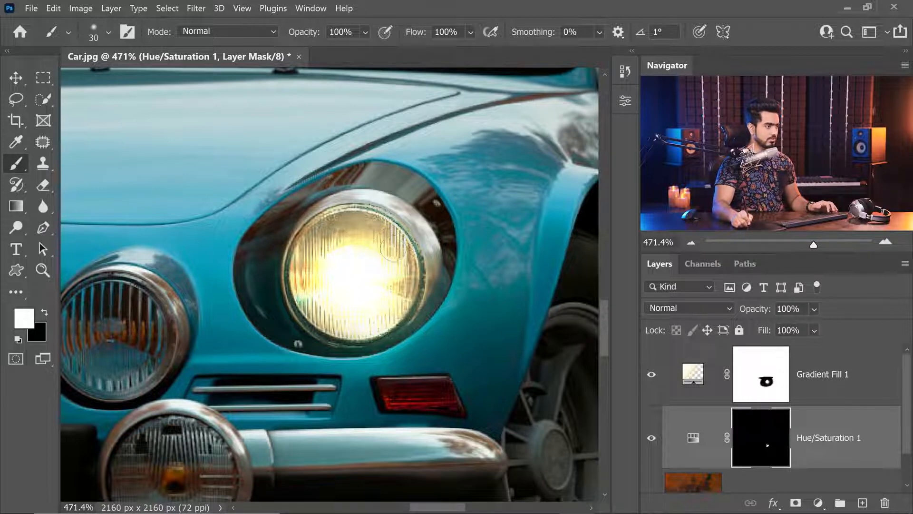
pyautogui.moveTo(385, 263); pyautogui.dragTo(353, 289)
pyautogui.moveTo(343, 254); pyautogui.dragTo(389, 300)
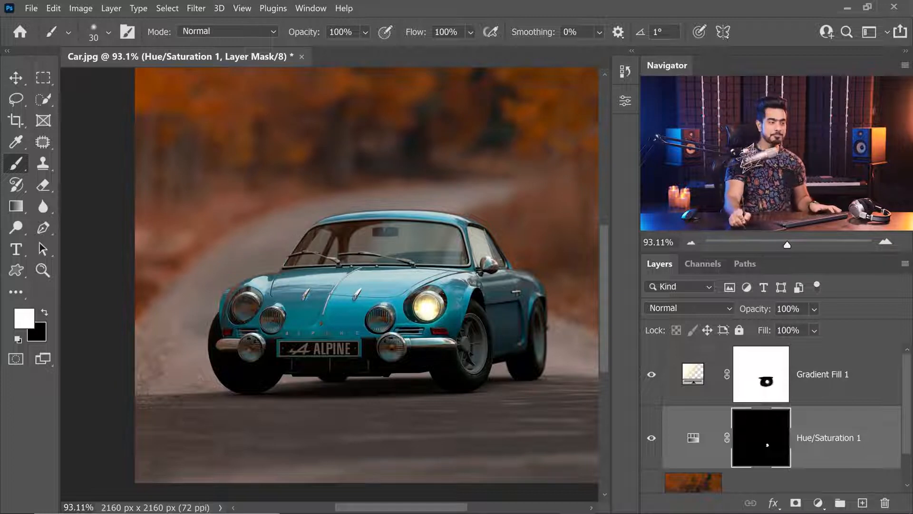
# Try lowering the Gradient Fill 1 layer's opacity, and its Fill to 91%, to compare how the glow responds.
pyautogui.click(834, 381)
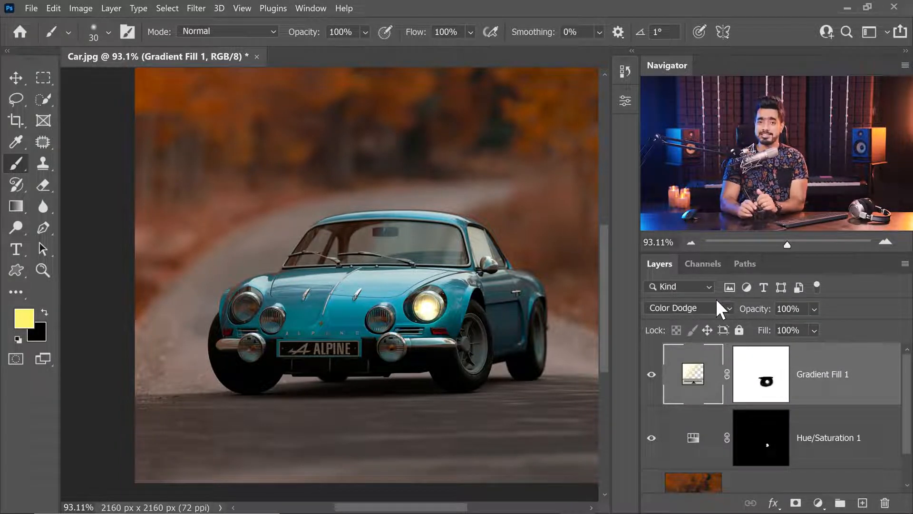
pyautogui.scroll(10, 433, 308)
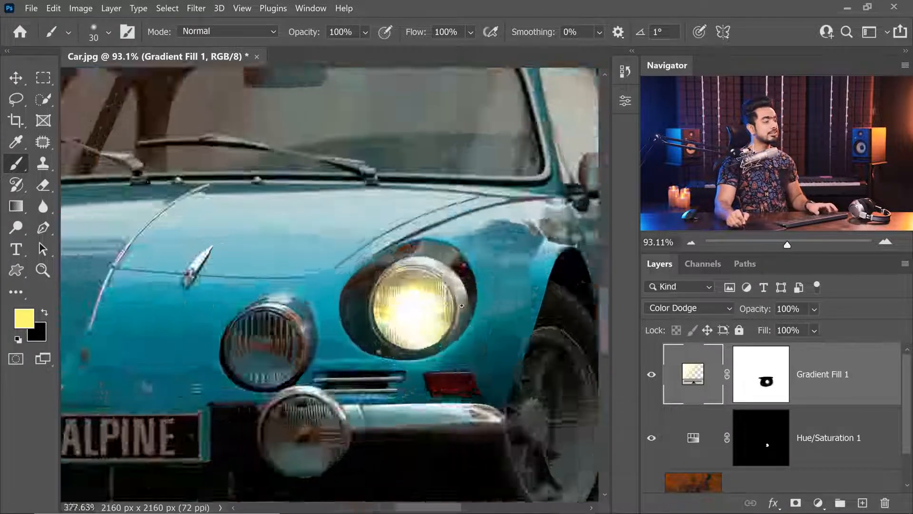
pyautogui.moveTo(751, 314); pyautogui.dragTo(715, 318)
pyautogui.press('Return')
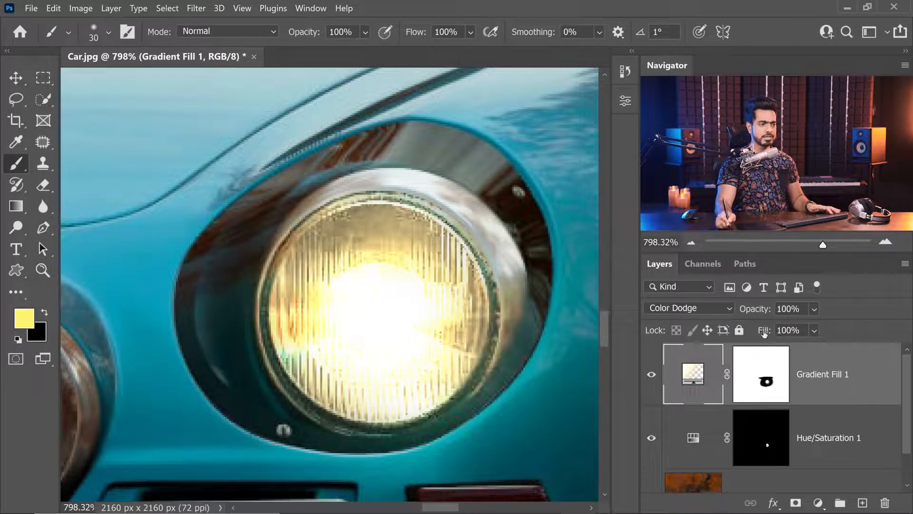
pyautogui.moveTo(764, 332); pyautogui.dragTo(757, 333)
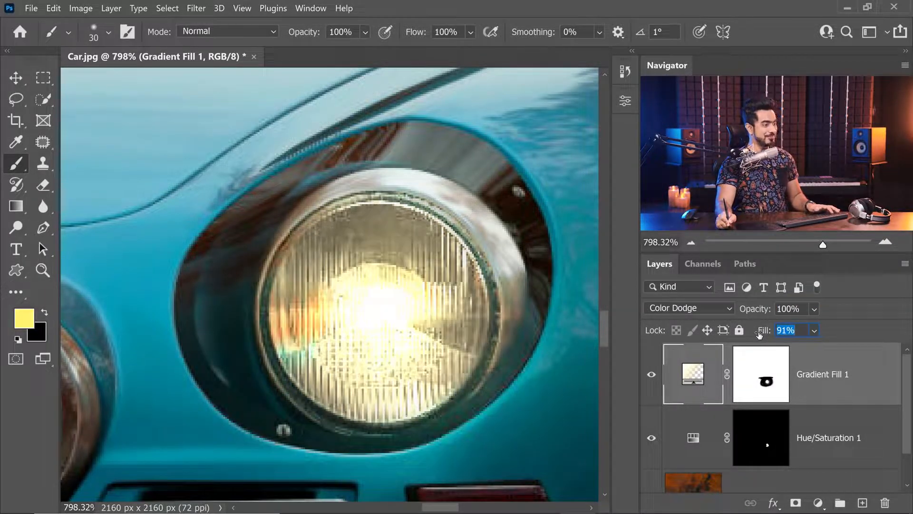
pyautogui.moveTo(759, 334); pyautogui.dragTo(805, 333)
pyautogui.press('Return')
pyautogui.moveTo(513, 289); pyautogui.dragTo(486, 291)
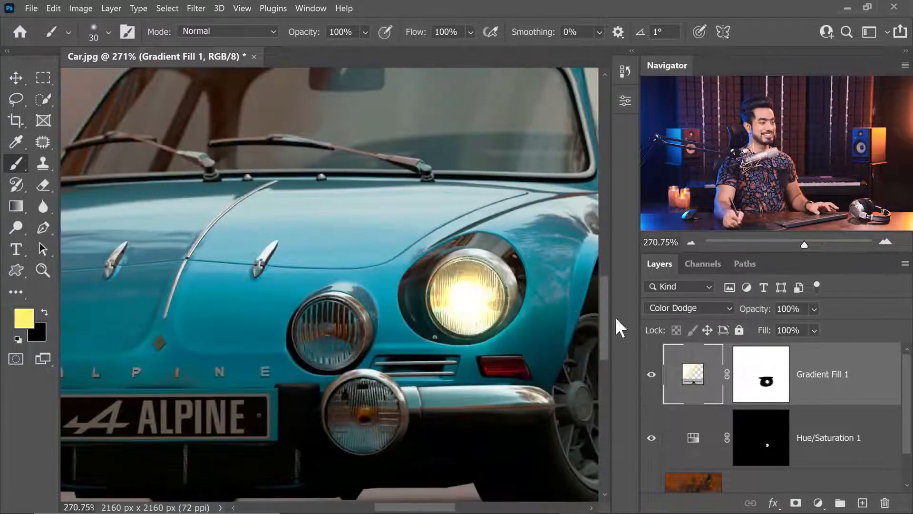
# Set the Fill of the Gradient Fill 1 layer to 86%.
pyautogui.moveTo(765, 332); pyautogui.dragTo(747, 337)
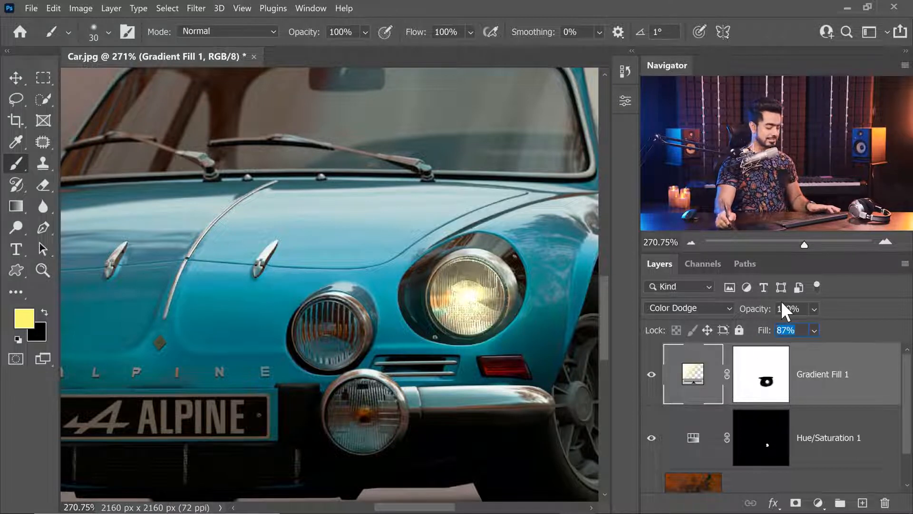
pyautogui.write('86')
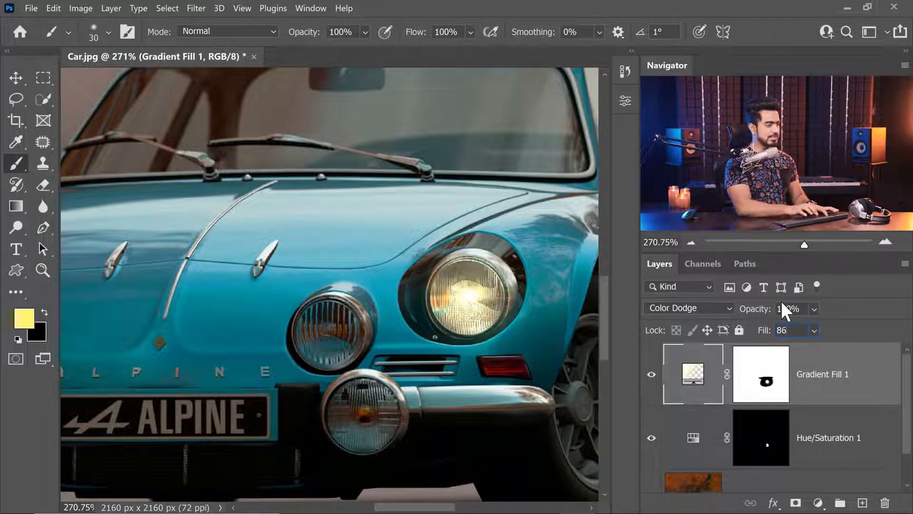
pyautogui.press('Return')
# Paint white on the Hue/Saturation mask over the orange and green tinted areas on both sides of the lens with a size 30 brush.
pyautogui.scroll(5, 523, 293)
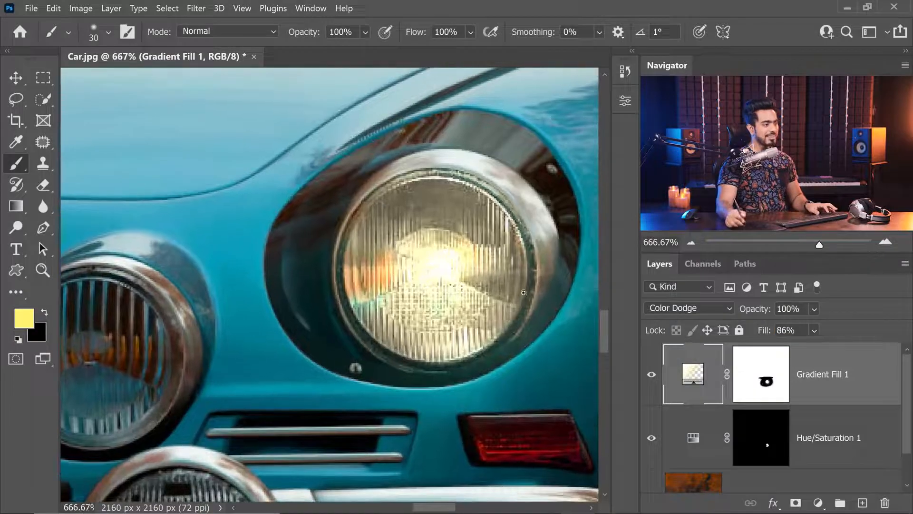
pyautogui.click(777, 437)
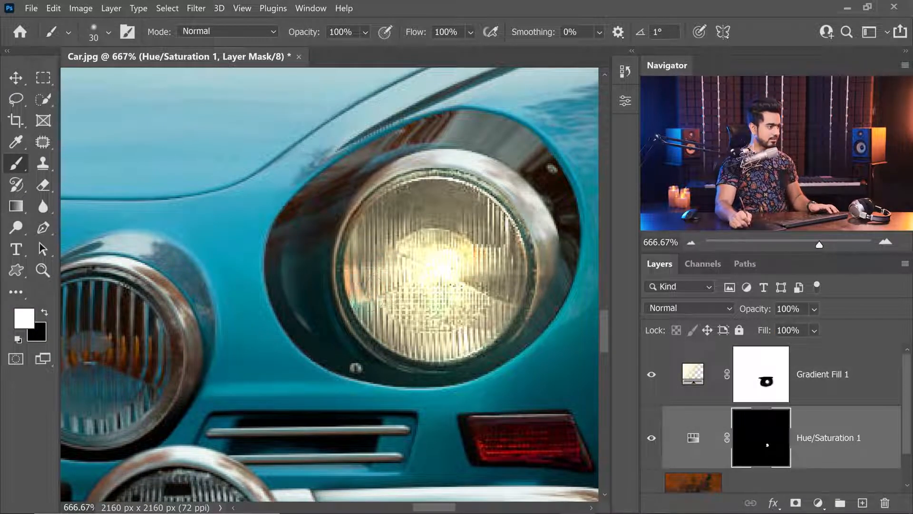
pyautogui.press('x')
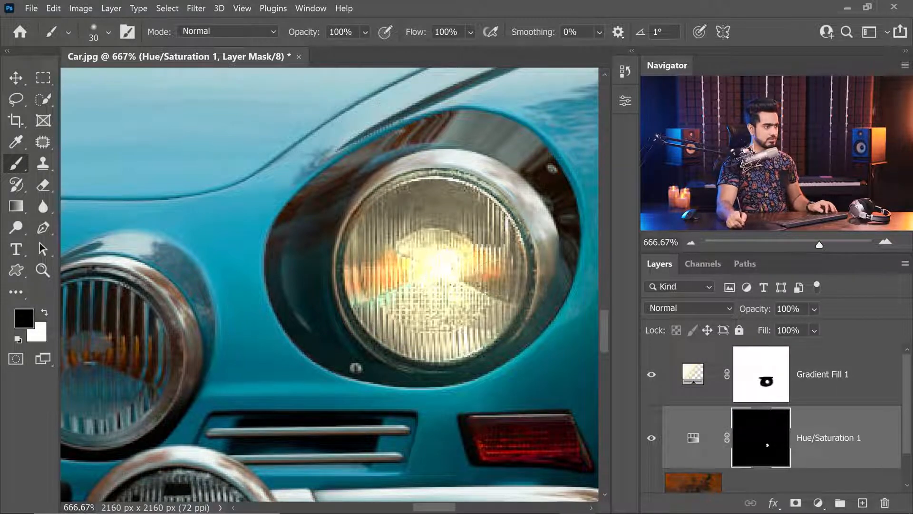
pyautogui.moveTo(486, 286)
pyautogui.mouseDown()
pyautogui.moveTo(394, 286)
pyautogui.moveTo(485, 286)
pyautogui.mouseUp()
pyautogui.press('x')
pyautogui.moveTo(412, 263); pyautogui.dragTo(398, 288)
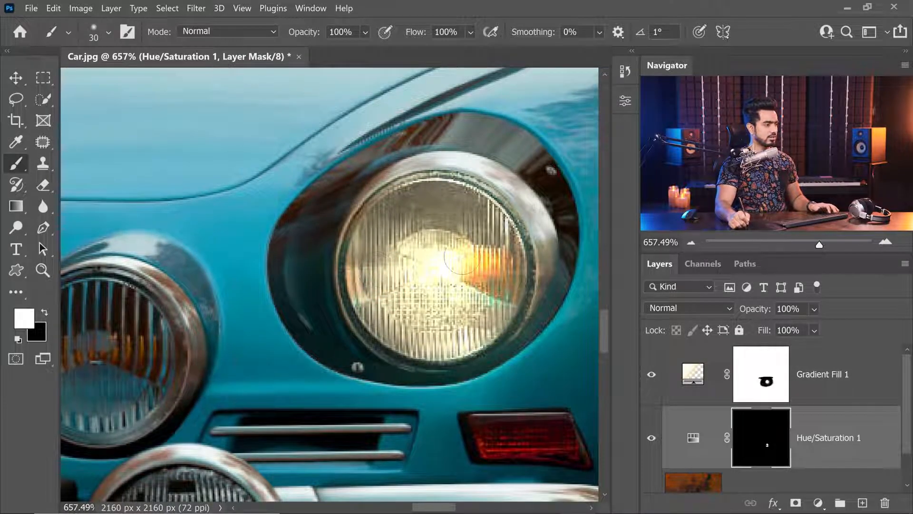
pyautogui.moveTo(459, 262); pyautogui.dragTo(478, 281)
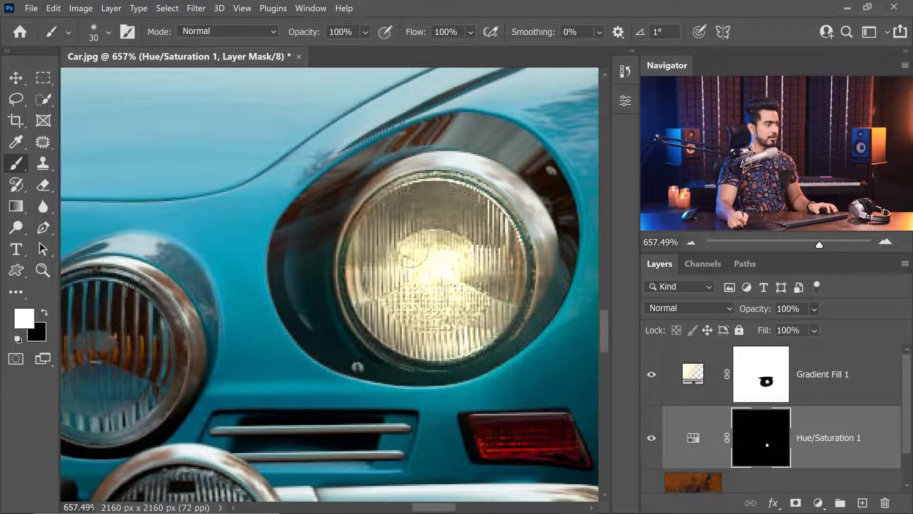
pyautogui.moveTo(475, 278); pyautogui.dragTo(410, 279)
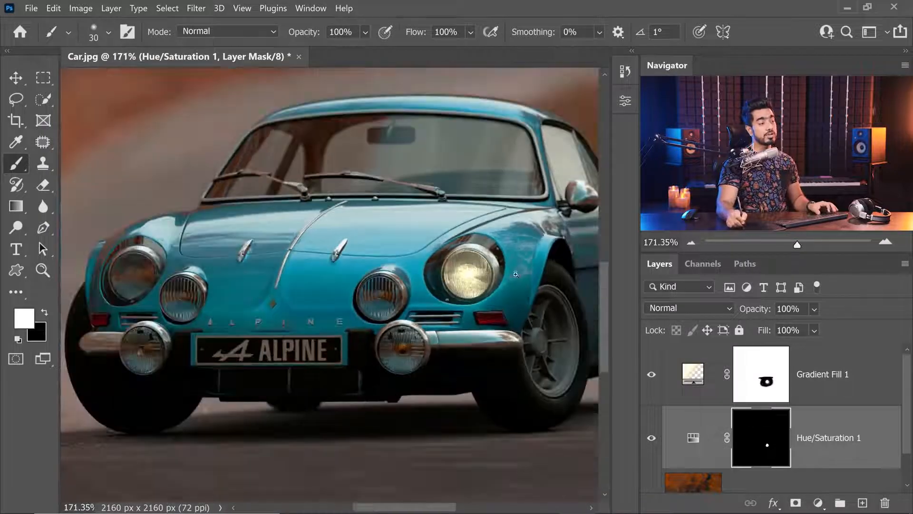
# Colorize the headlight through the Hue/Saturation adjustment with a hue of 37 and a saturation of 12.
pyautogui.moveTo(504, 275); pyautogui.dragTo(517, 275)
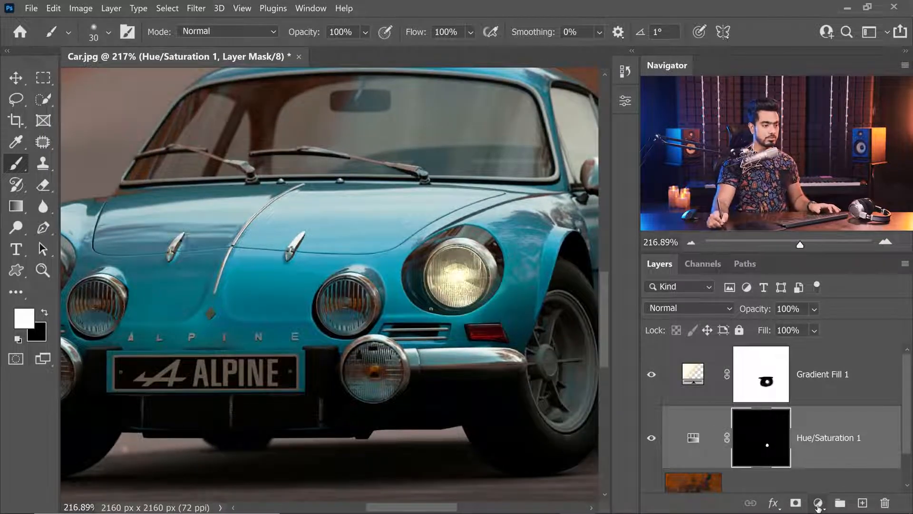
pyautogui.doubleClick(687, 438)
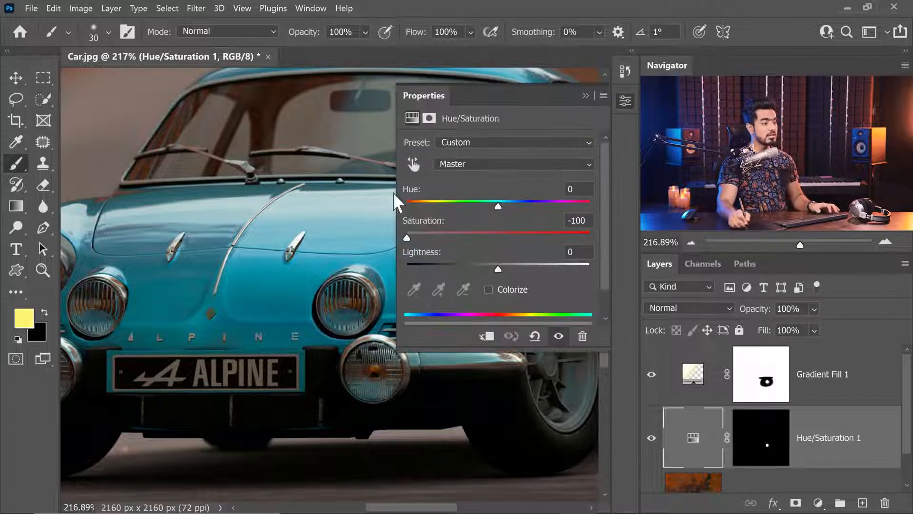
pyautogui.moveTo(309, 248); pyautogui.dragTo(45, 259)
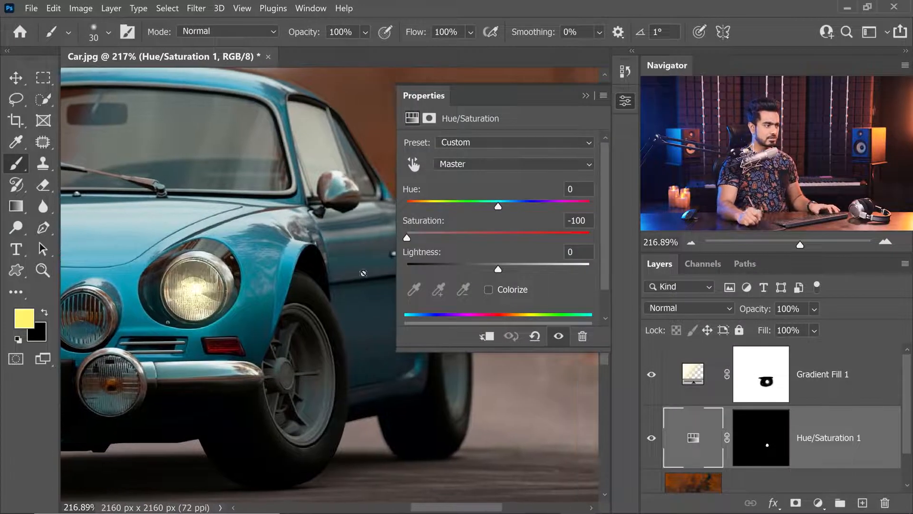
pyautogui.click(489, 291)
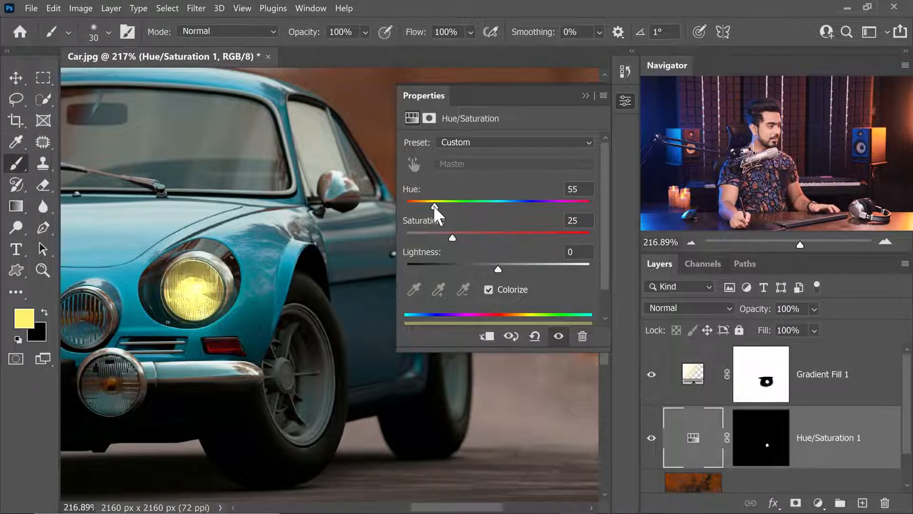
pyautogui.moveTo(435, 206); pyautogui.dragTo(428, 208)
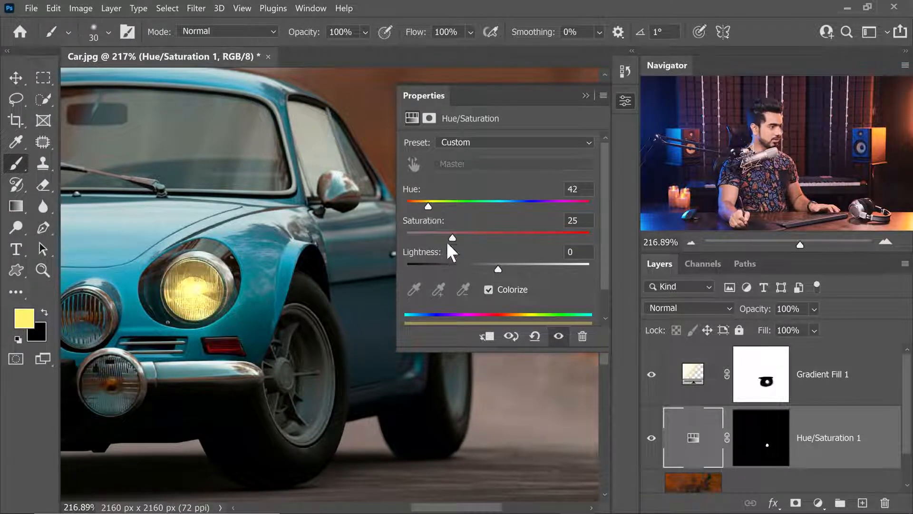
pyautogui.moveTo(450, 238); pyautogui.dragTo(402, 234)
pyautogui.moveTo(427, 235); pyautogui.dragTo(421, 205)
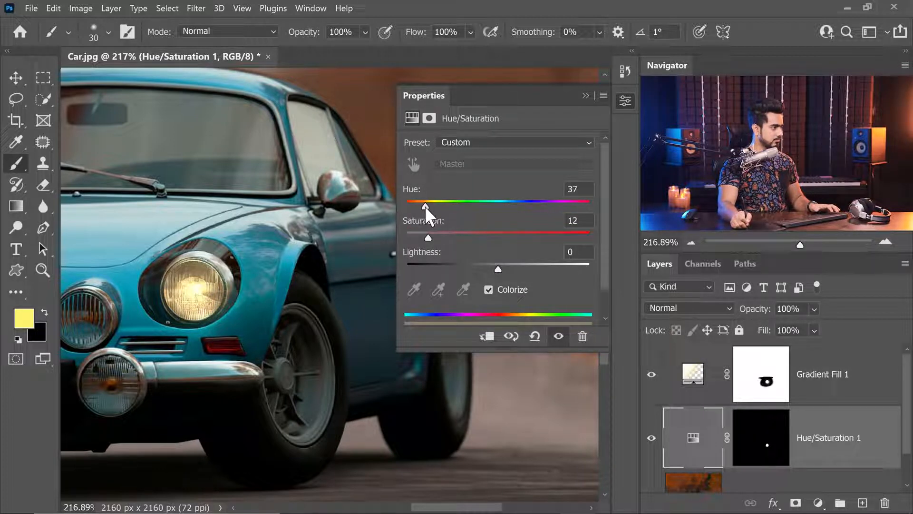
pyautogui.click(585, 96)
# Examine the glowing headlight in the whole picture and compare it with the car's unlit lamps.
pyautogui.hotkey('ctrl', '0')
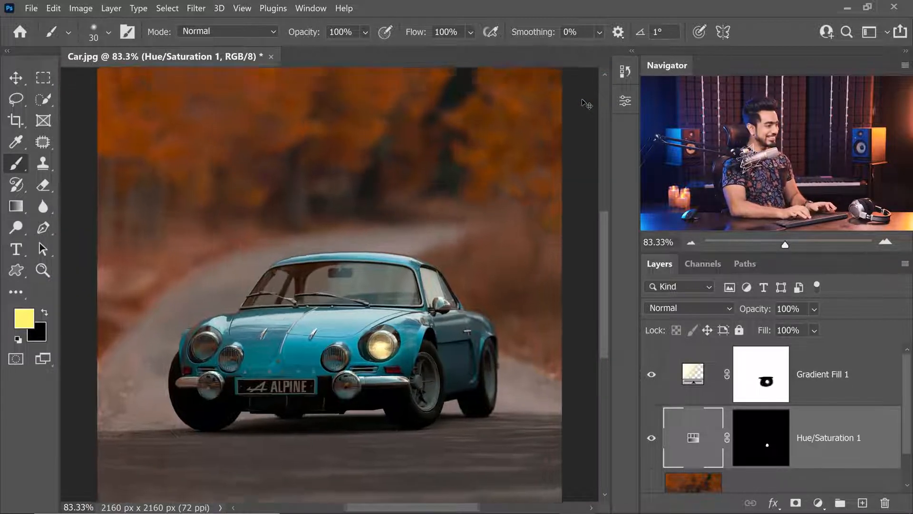
pyautogui.hotkey('ctrl', '+')
pyautogui.hotkey('ctrl', '+')
pyautogui.moveTo(210, 334); pyautogui.dragTo(405, 275)
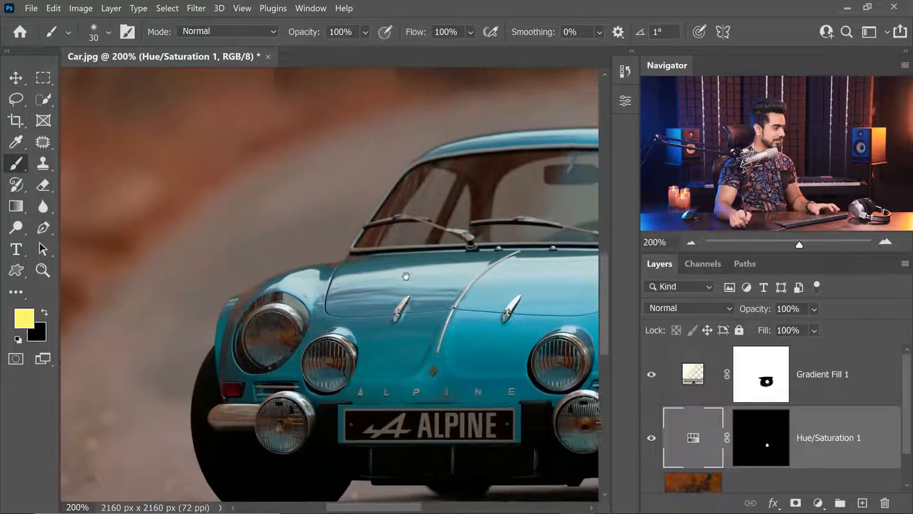
pyautogui.moveTo(294, 320)
pyautogui.mouseDown()
pyautogui.moveTo(311, 318)
pyautogui.moveTo(280, 318)
pyautogui.mouseUp()
pyautogui.moveTo(430, 292); pyautogui.dragTo(324, 300)
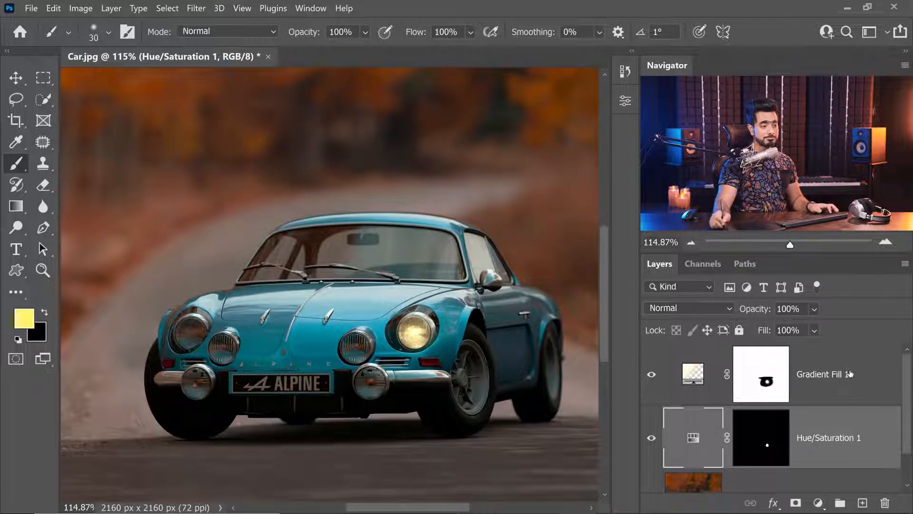
# Duplicate the Gradient Fill 1 layer and reposition the copy's radial gradient over the car's other, unlit main headlight.
pyautogui.click(835, 378)
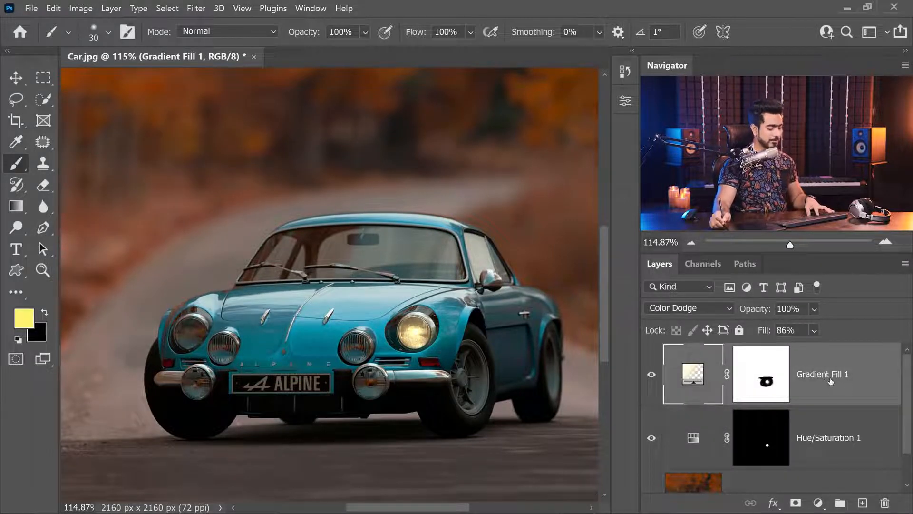
pyautogui.hotkey('ctrl', 'j')
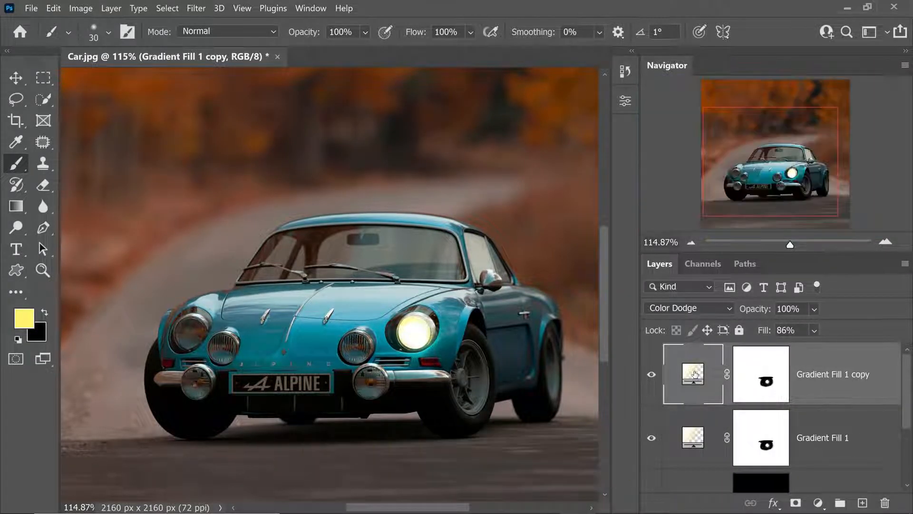
pyautogui.doubleClick(694, 374)
pyautogui.moveTo(410, 331); pyautogui.dragTo(189, 332)
pyautogui.scroll(5, 197, 336)
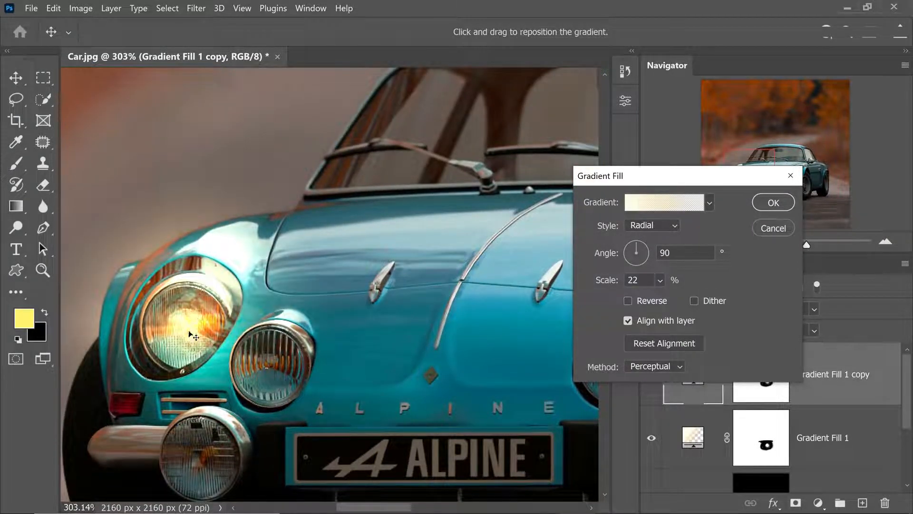
pyautogui.scroll(-5, 189, 336)
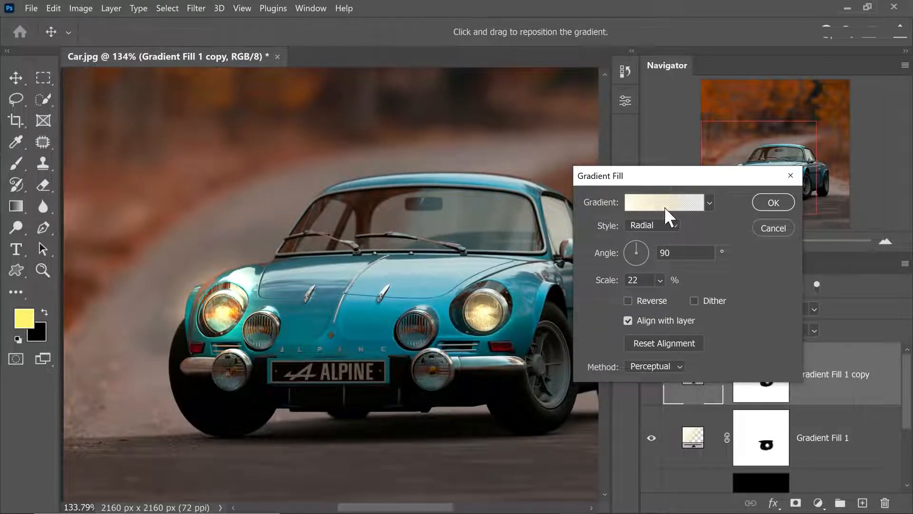
pyautogui.click(774, 201)
# Move the layer mask of Gradient Fill 1 copy so that its lens opening lines up with the second headlight.
pyautogui.press('b')
pyautogui.click(766, 384)
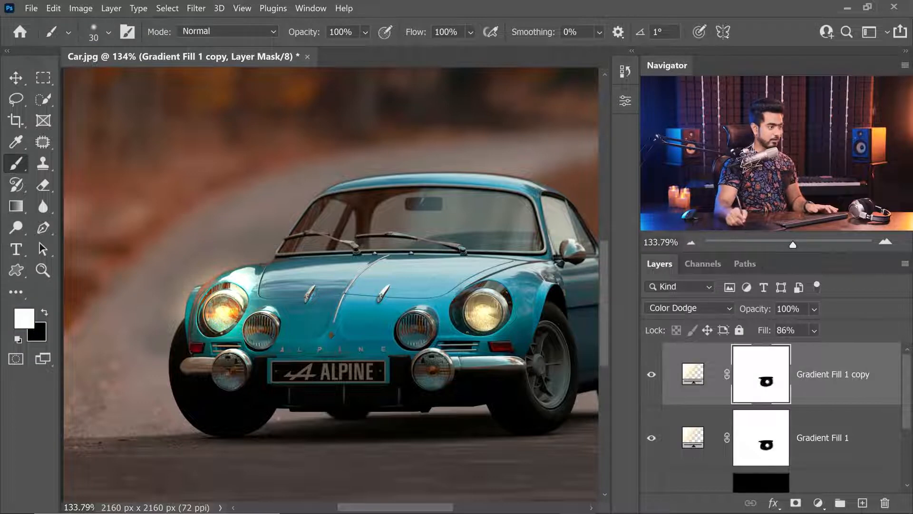
pyautogui.click(16, 78)
pyautogui.moveTo(443, 301); pyautogui.dragTo(253, 308)
pyautogui.scroll(5, 254, 305)
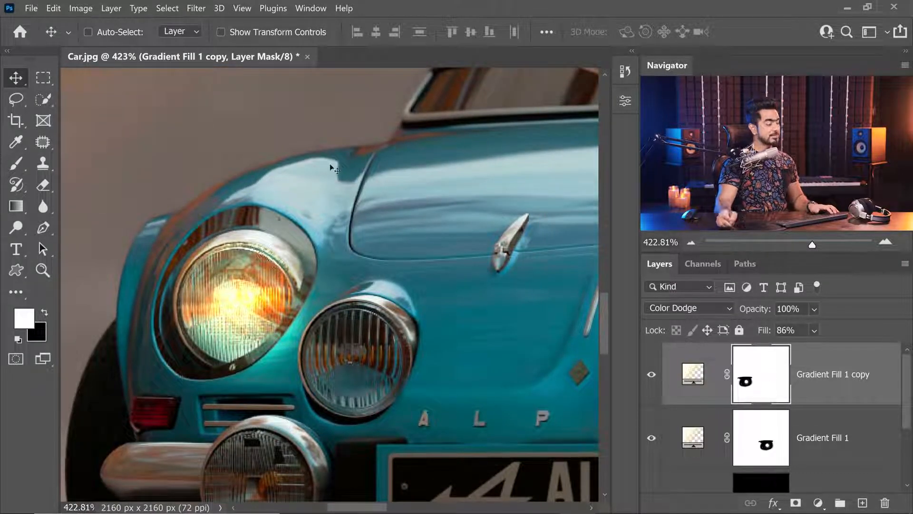
# Paint black on the Gradient Fill 1 copy mask over the glow spilling onto the bodywork beside and below the second headlight.
pyautogui.click(16, 163)
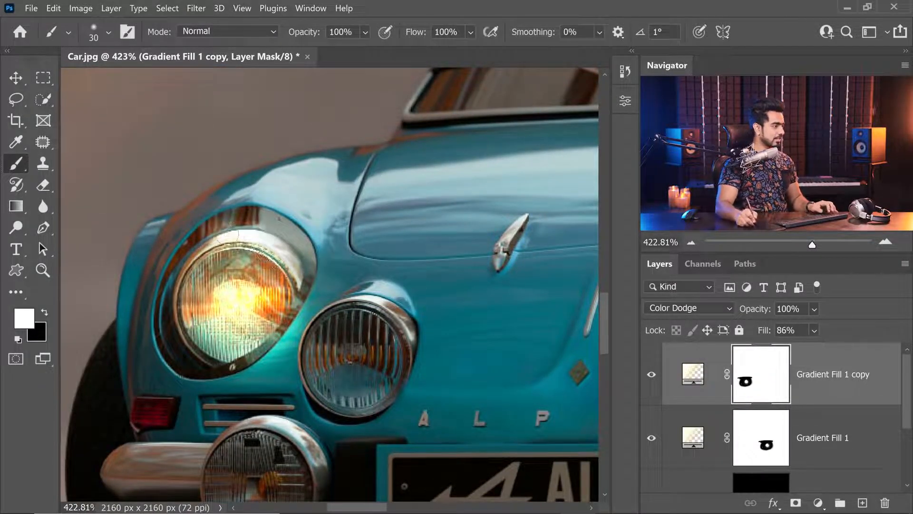
pyautogui.press('x')
pyautogui.press('[')
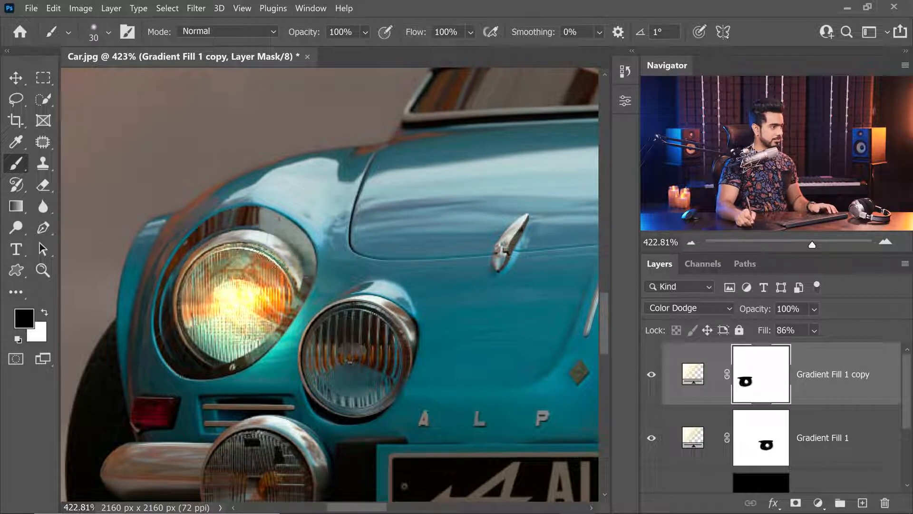
pyautogui.moveTo(266, 371)
pyautogui.mouseDown()
pyautogui.moveTo(316, 297)
pyautogui.moveTo(221, 376)
pyautogui.mouseUp()
# Paint white on the Gradient Fill 1 copy mask inside the second headlight's lens with soft brushes of size 125 and 100.
pyautogui.press('x')
pyautogui.press(']')
pyautogui.press(']')
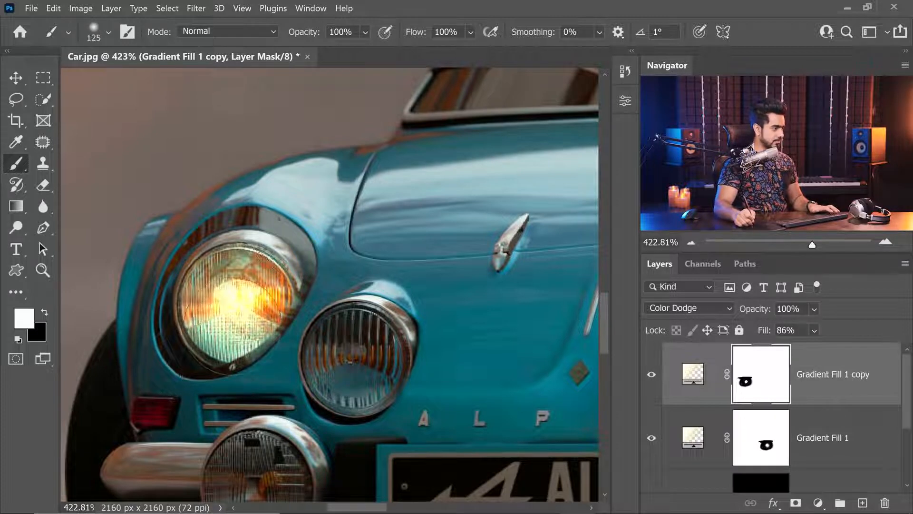
pyautogui.click(233, 327)
pyautogui.press('[')
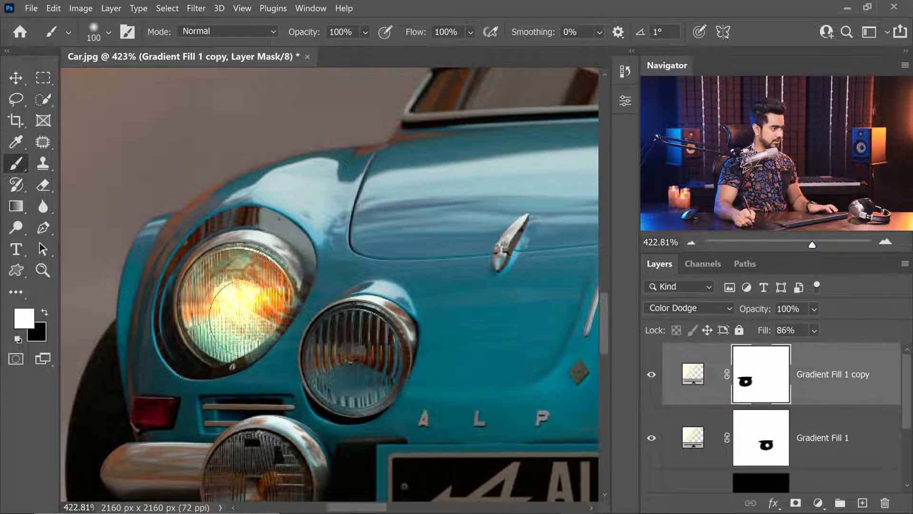
pyautogui.click(245, 325)
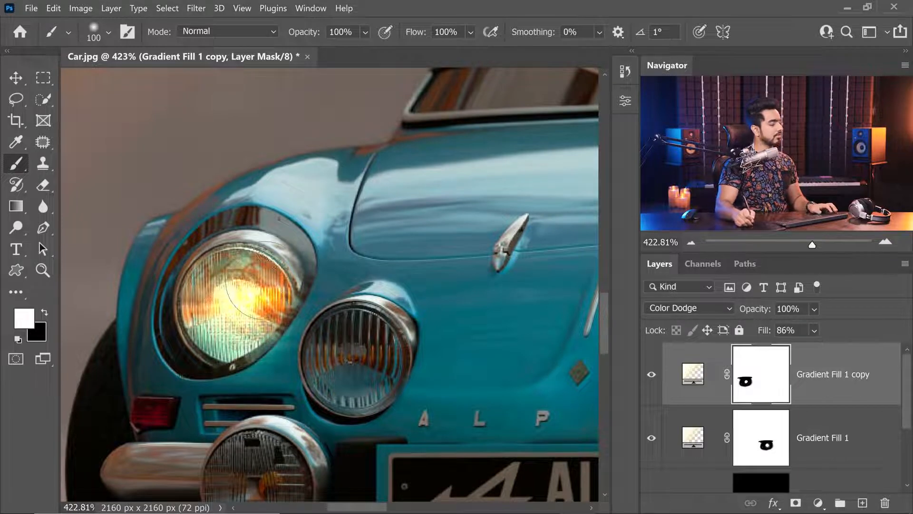
pyautogui.press('x')
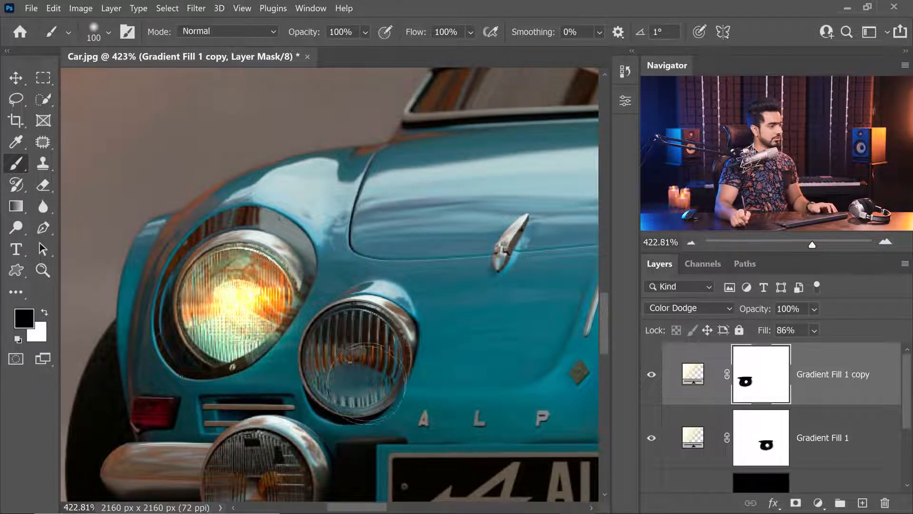
# Paint white on the Hue/Saturation 1 mask over the second headlight's lens with a size 25 brush.
pyautogui.hotkey('ctrl', '0')
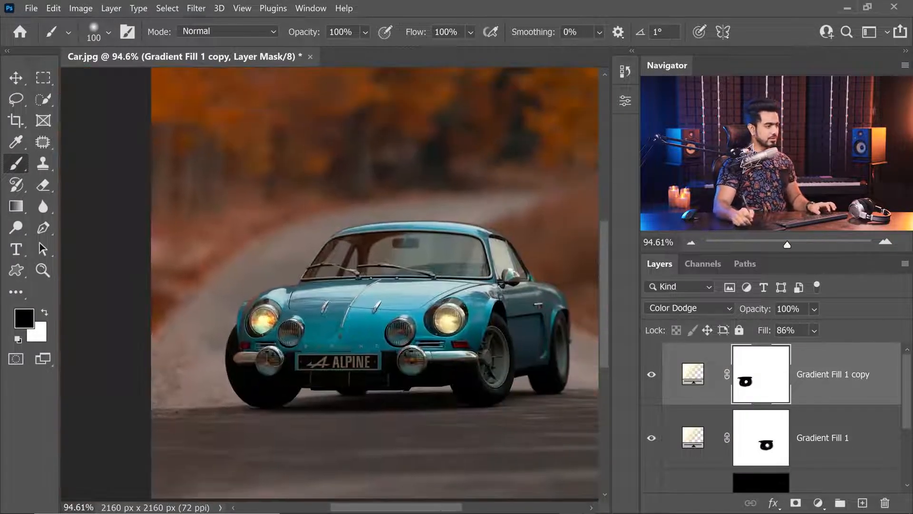
pyautogui.scroll(4, 311, 325)
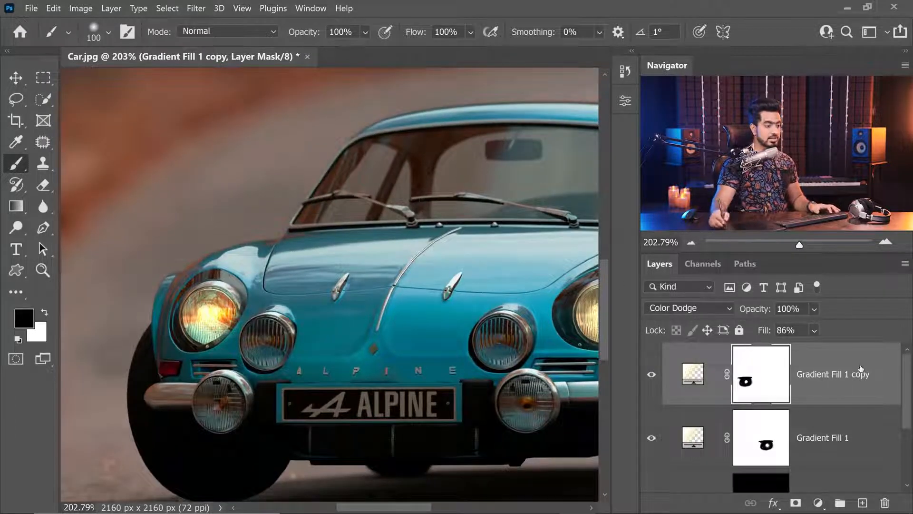
pyautogui.press('Delete')
pyautogui.click(757, 427)
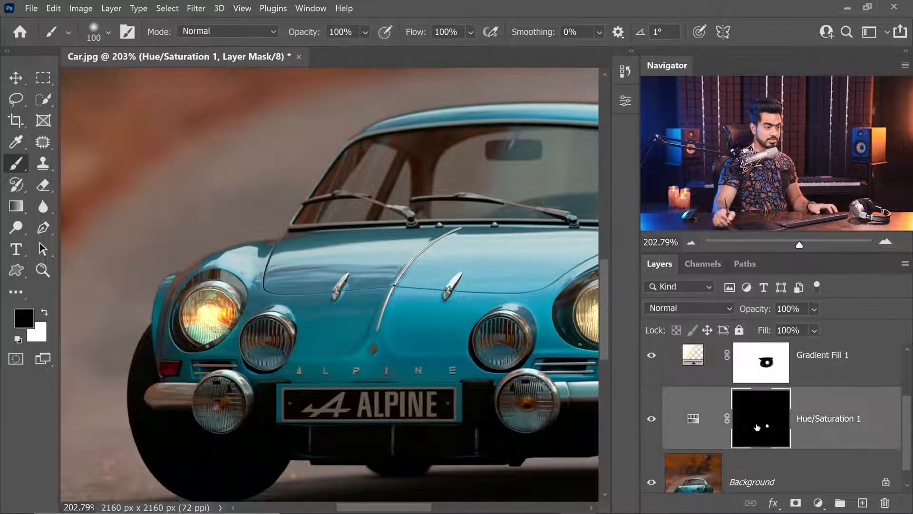
pyautogui.scroll(4, 217, 307)
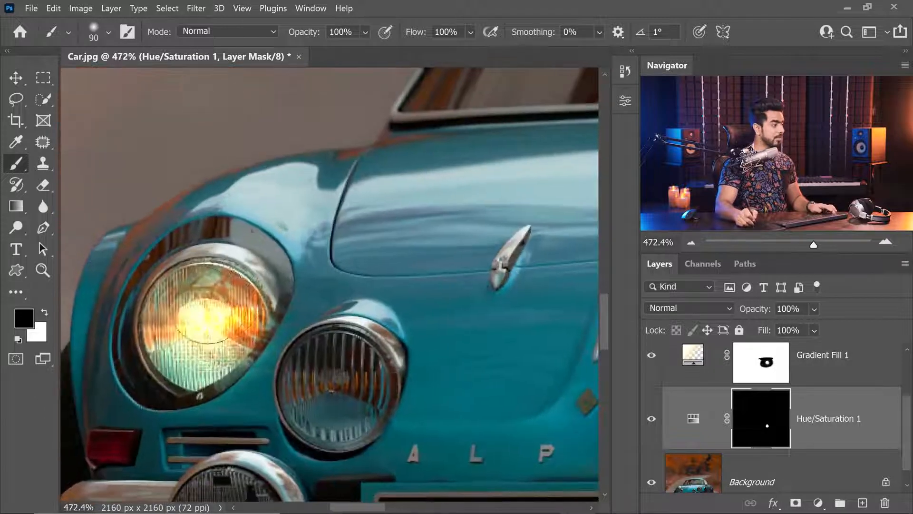
pyautogui.press('[')
pyautogui.press('x')
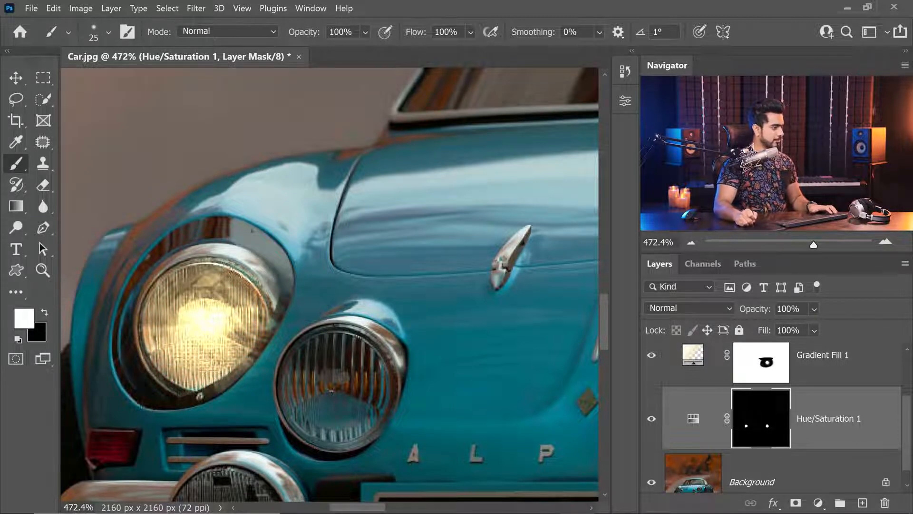
# Compare the whole picture with and without the headlight glow by hiding and showing all layers above the Background.
pyautogui.hotkey('ctrl', '0')
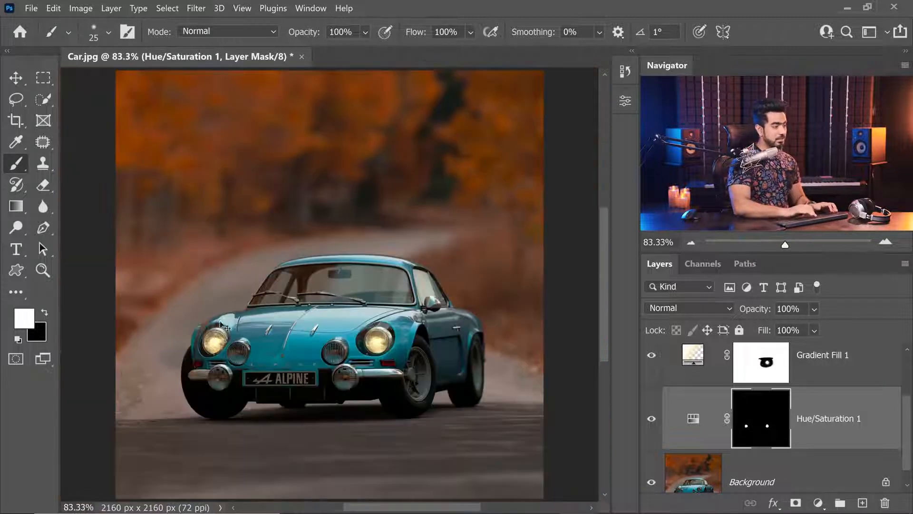
pyautogui.keyDown('alt'); pyautogui.click(652, 484); pyautogui.keyUp('alt')
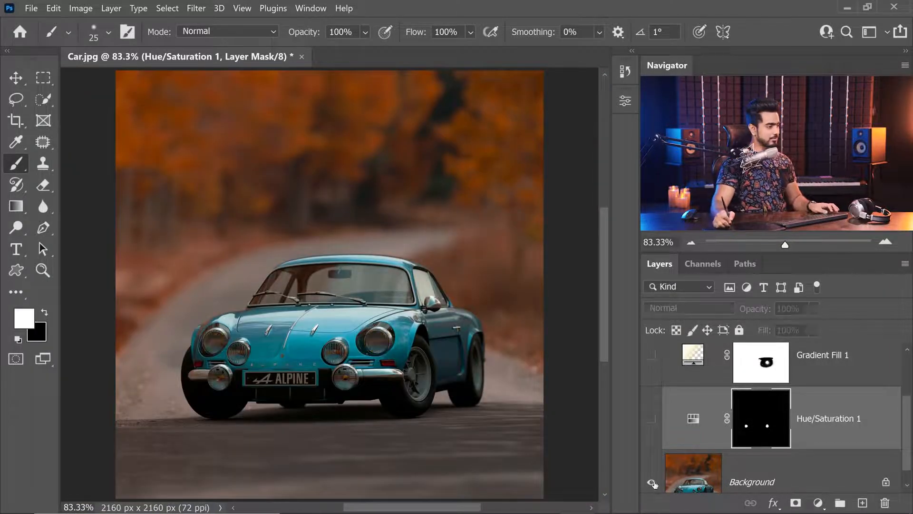
pyautogui.keyDown('alt'); pyautogui.click(653, 482); pyautogui.keyUp('alt')
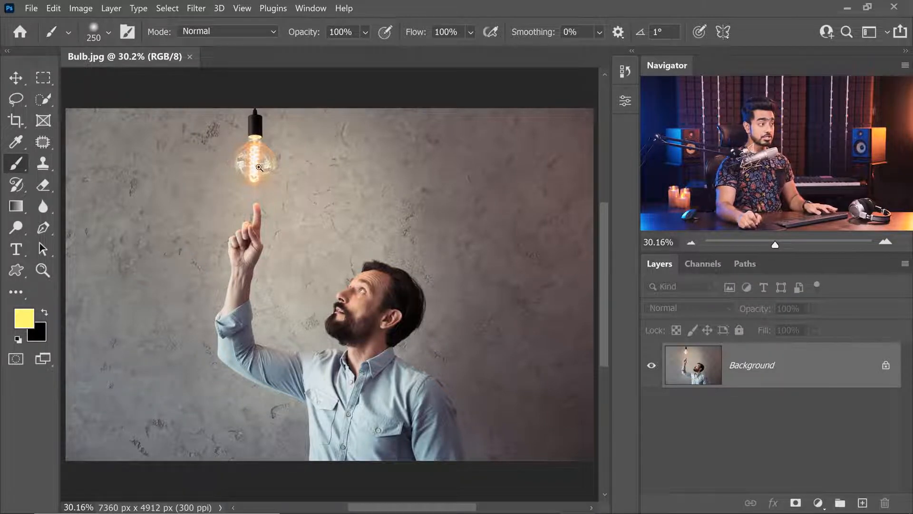
# Examine the glowing bulb in Bulb.jpg and open Lightning.jpg as a separate document beside it.
pyautogui.moveTo(259, 167); pyautogui.dragTo(304, 168)
pyautogui.hotkey('ctrl', '0')
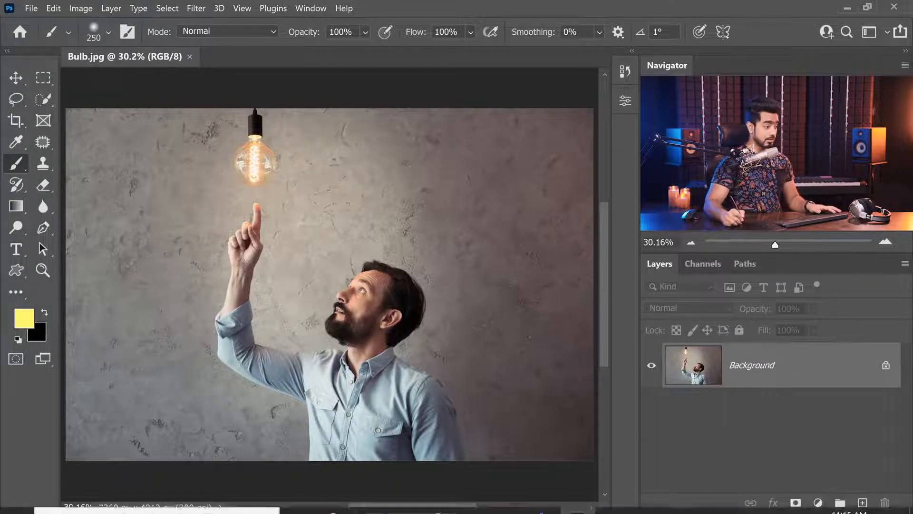
pyautogui.click(403, 499)
pyautogui.moveTo(457, 121); pyautogui.dragTo(302, 47)
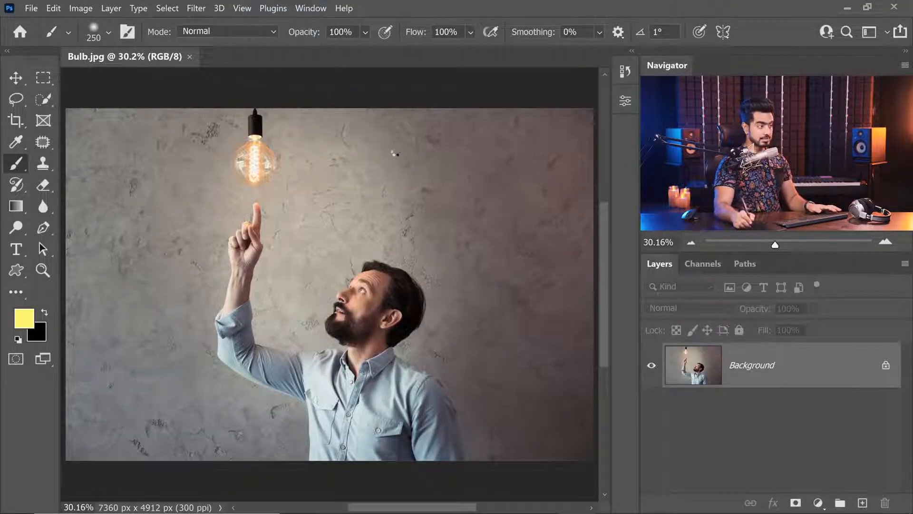
# Lasso loosely around the upper part of the rightmost lightning bolt in Lightning.jpg, including its fine branches.
pyautogui.scroll(5, 434, 269)
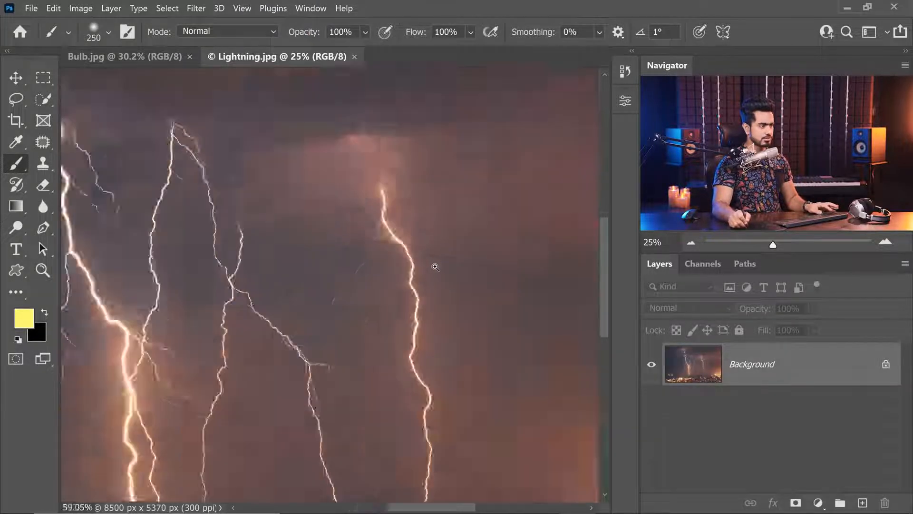
pyautogui.click(142, 57)
pyautogui.click(280, 57)
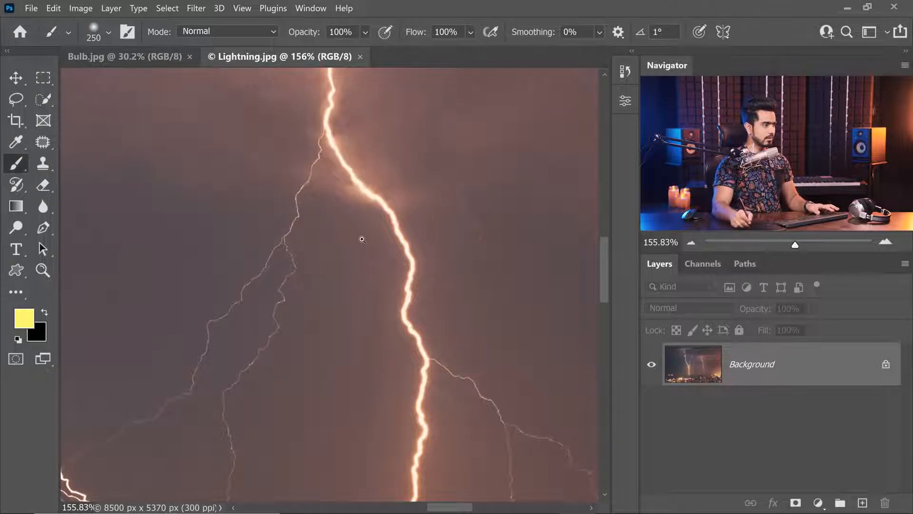
pyautogui.scroll(-3, 362, 240)
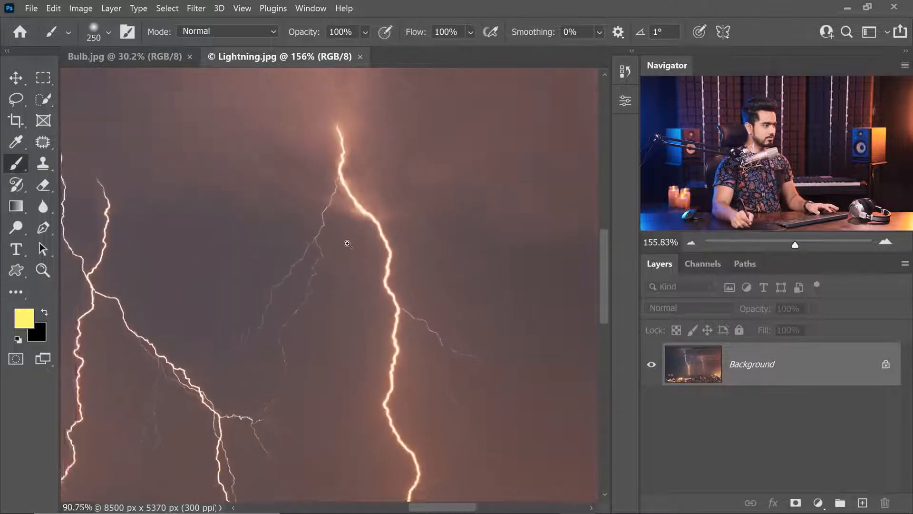
pyautogui.click(17, 100)
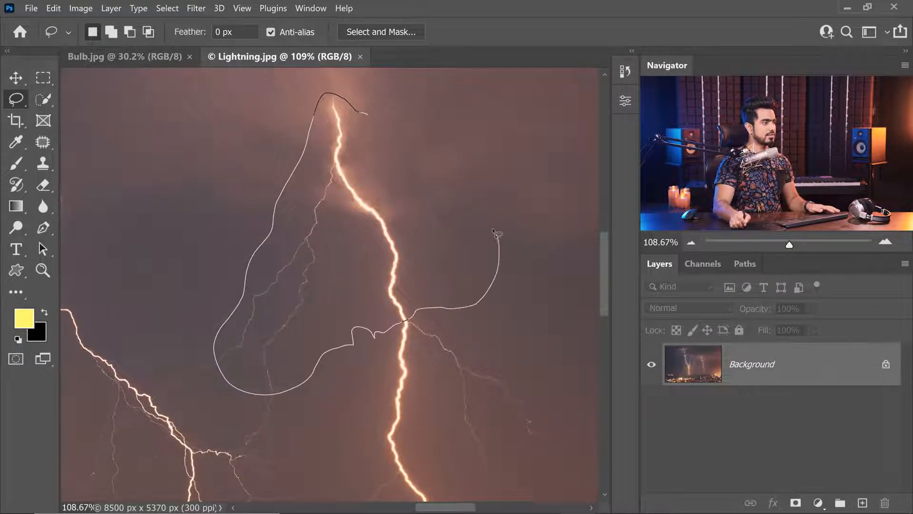
pyautogui.moveTo(384, 124); pyautogui.dragTo(384, 122)
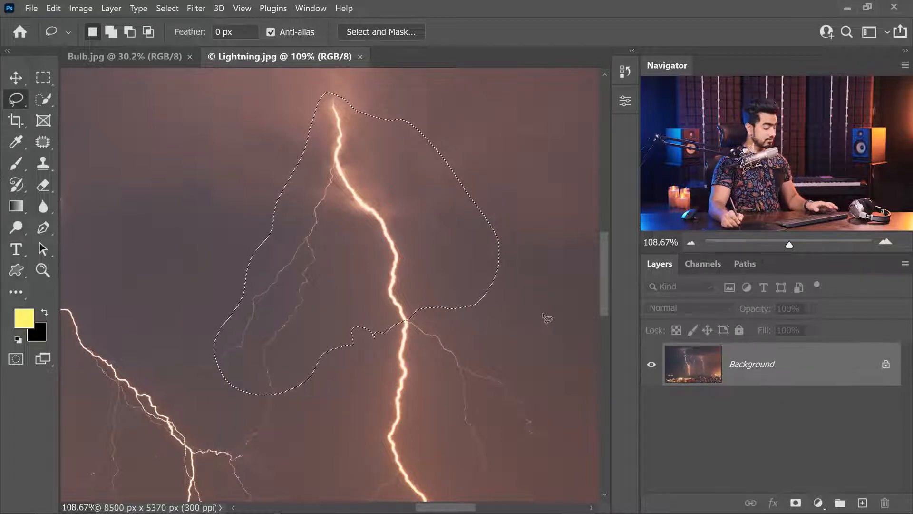
# Copy the selected lightning into Bulb.jpg as a new layer and set its blend mode to Screen.
pyautogui.hotkey('ctrl', 'Tab')
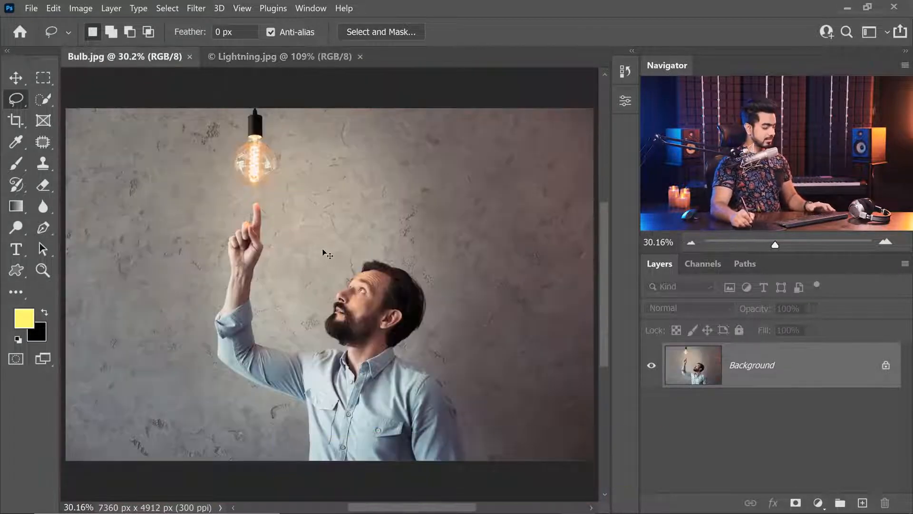
pyautogui.hotkey('ctrl', 'v')
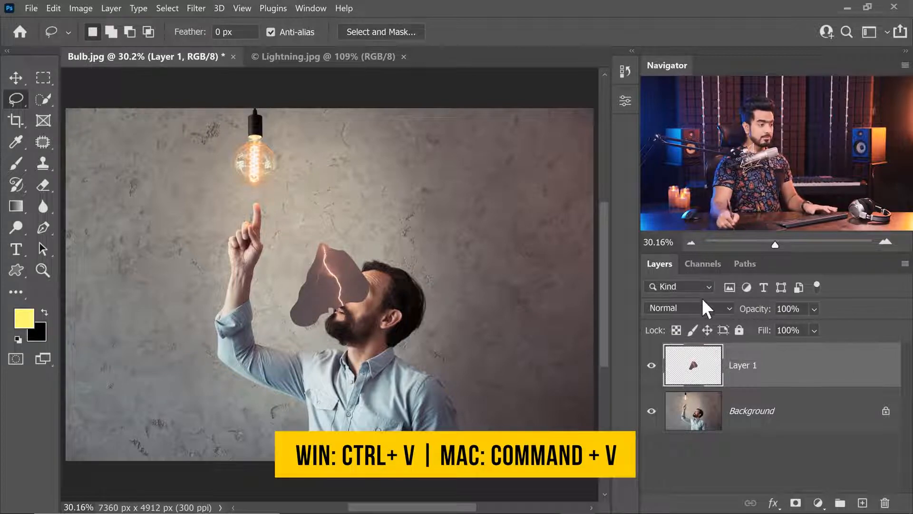
pyautogui.click(692, 306)
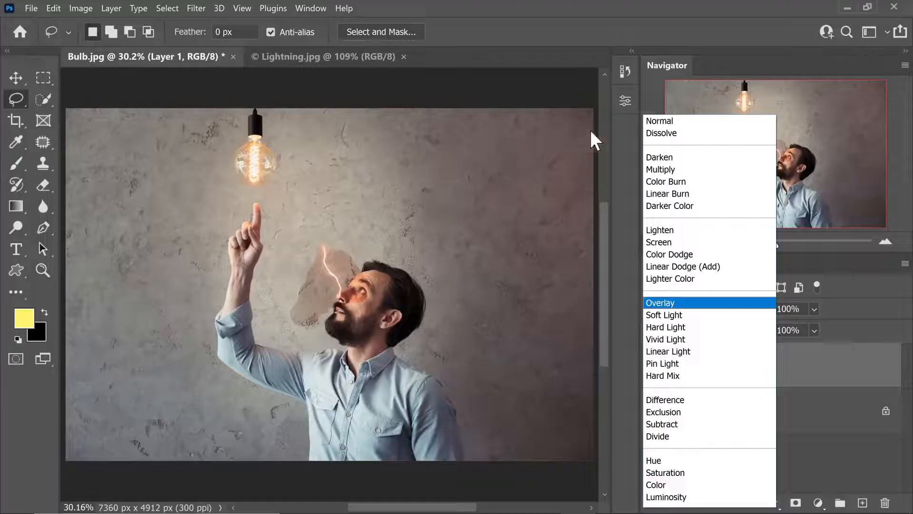
pyautogui.click(675, 242)
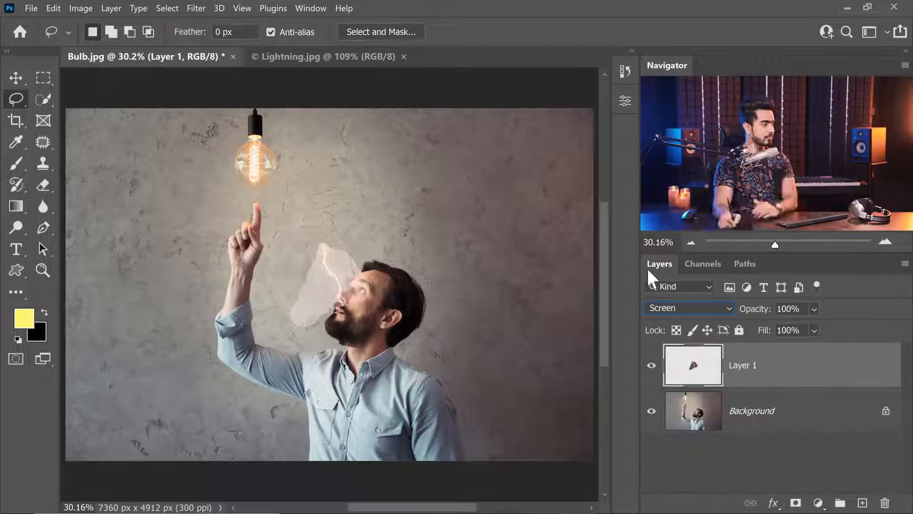
# Move the lightning between the bulb and the fingertip, rotating it about 19.5° and scaling it to about 93%.
pyautogui.scroll(5, 327, 253)
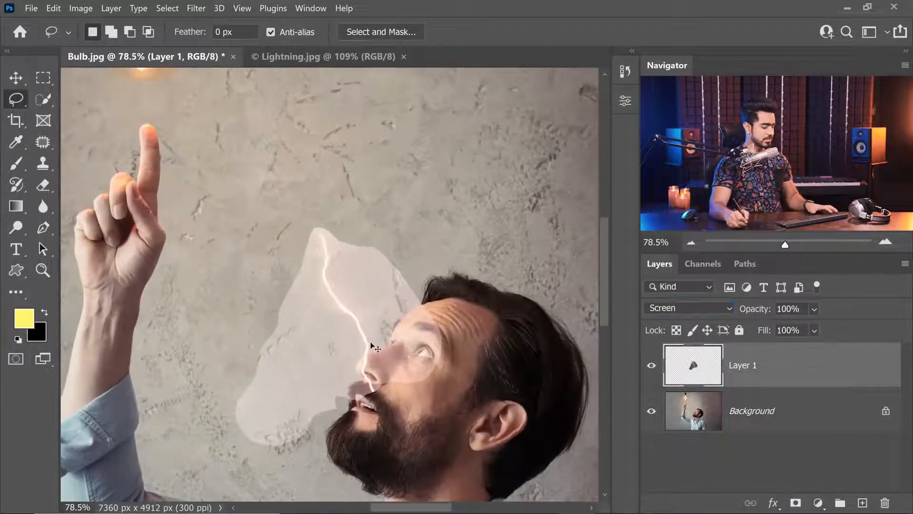
pyautogui.hotkey('ctrl', 't')
pyautogui.moveTo(384, 306); pyautogui.dragTo(310, 217)
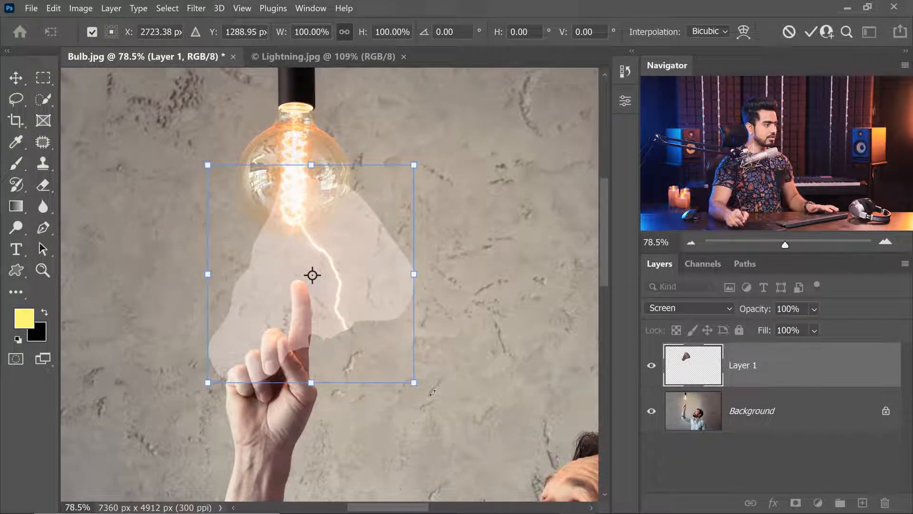
pyautogui.moveTo(433, 393); pyautogui.dragTo(379, 407)
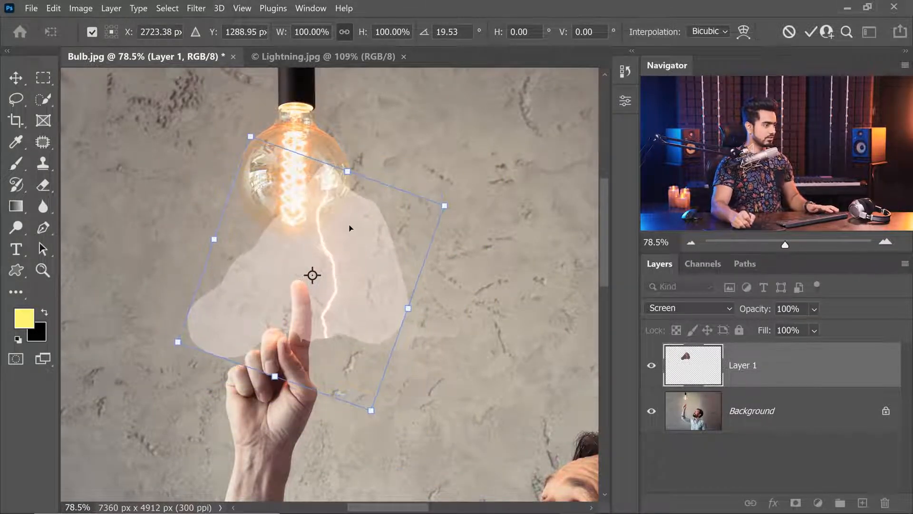
pyautogui.moveTo(350, 228); pyautogui.dragTo(322, 233)
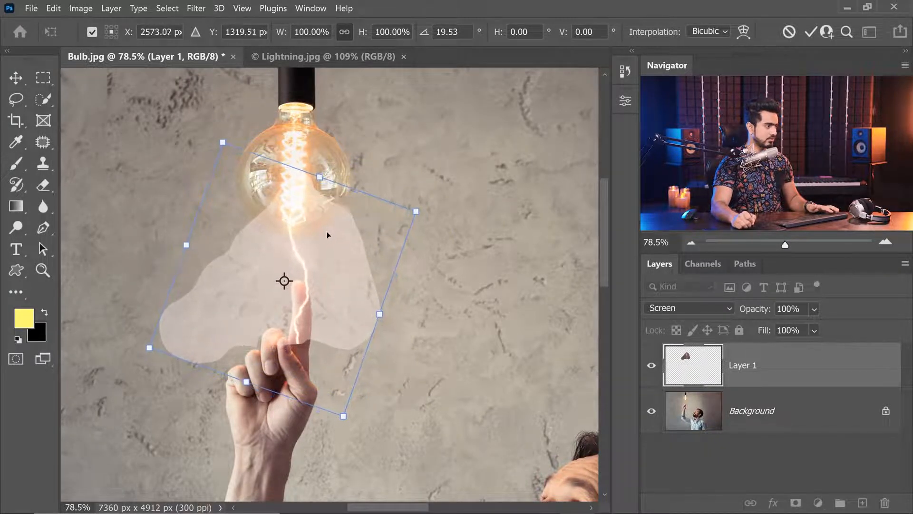
pyautogui.moveTo(343, 416); pyautogui.dragTo(334, 396)
pyautogui.moveTo(313, 225); pyautogui.dragTo(312, 225)
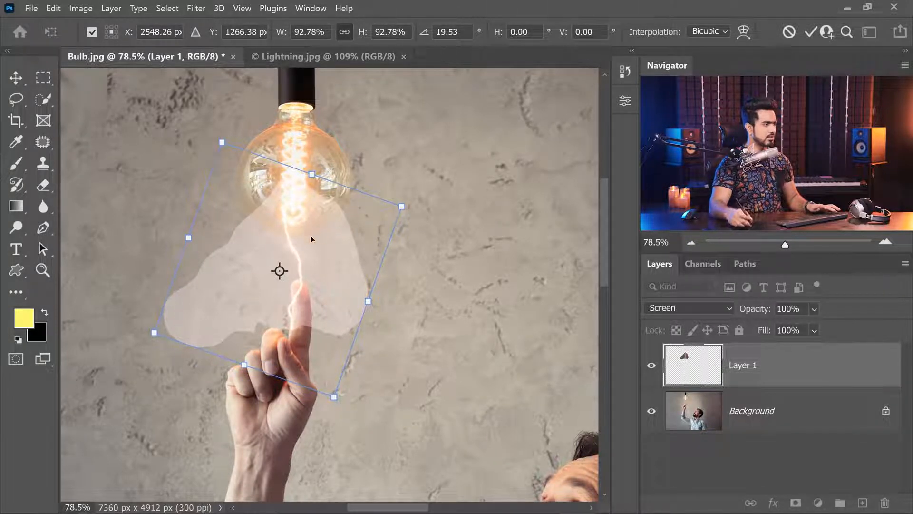
# Warp the lower part of the lightning layer slightly upward around the fingertip and apply the transformation.
pyautogui.rightClick(328, 271)
pyautogui.click(335, 310)
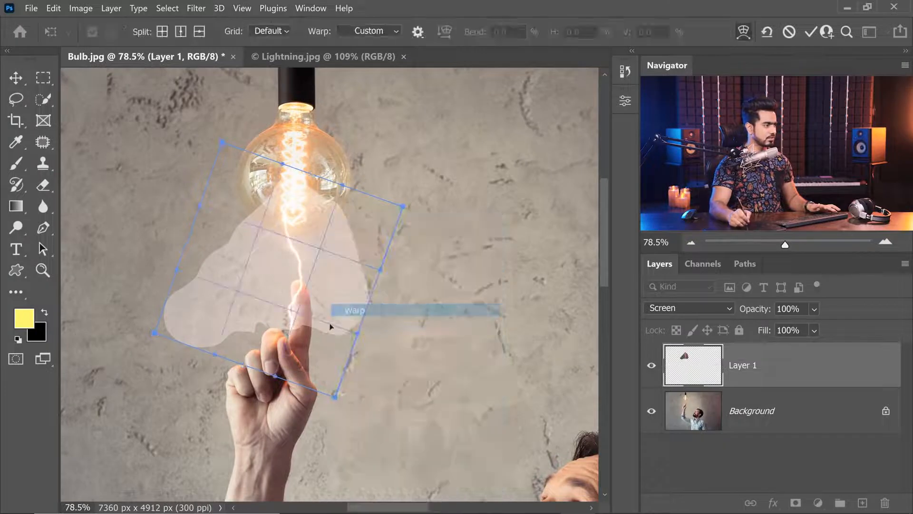
pyautogui.moveTo(316, 329); pyautogui.dragTo(267, 345)
pyautogui.moveTo(179, 323)
pyautogui.mouseDown()
pyautogui.moveTo(172, 305)
pyautogui.moveTo(167, 318)
pyautogui.mouseUp()
pyautogui.press('Return')
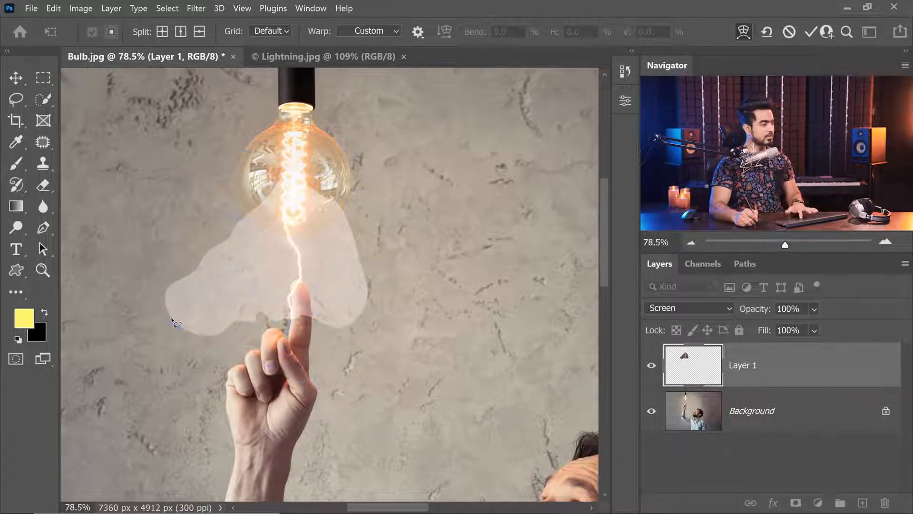
# Add a Curves adjustment above the lightning layer and clip it to that layer.
pyautogui.press('l')
pyautogui.moveTo(300, 226); pyautogui.dragTo(412, 242)
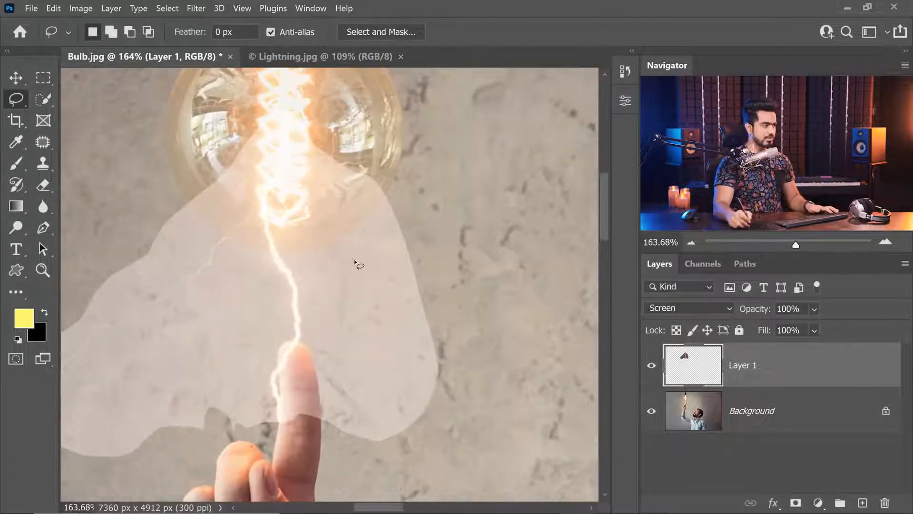
pyautogui.click(817, 503)
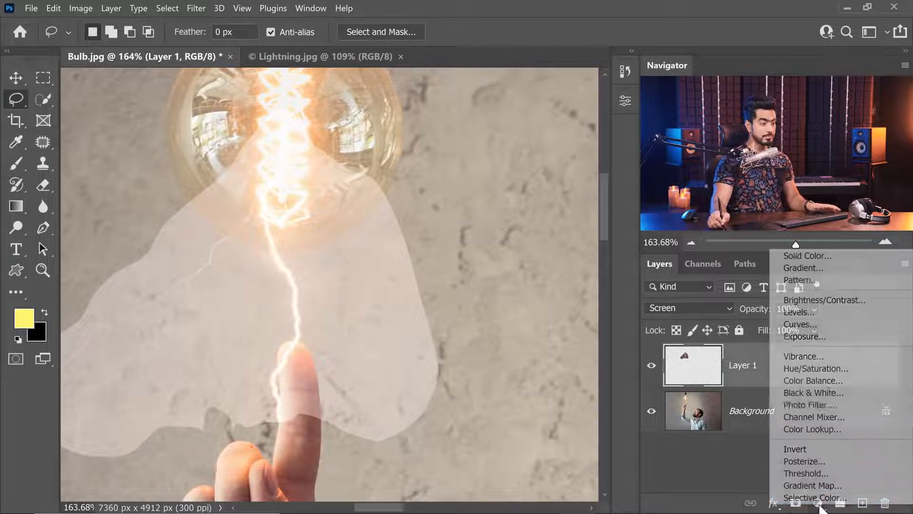
pyautogui.click(799, 324)
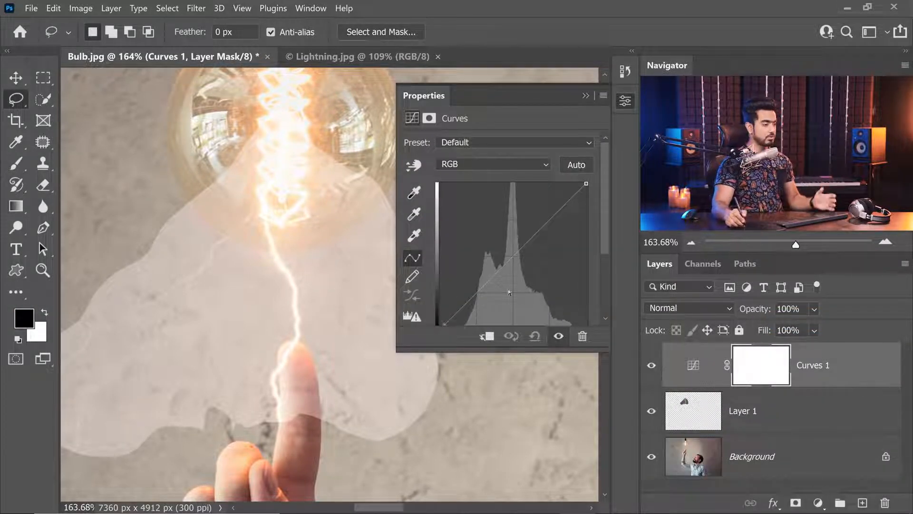
pyautogui.moveTo(586, 339)
pyautogui.mouseDown()
pyautogui.moveTo(565, 341)
pyautogui.moveTo(603, 342)
pyautogui.mouseUp()
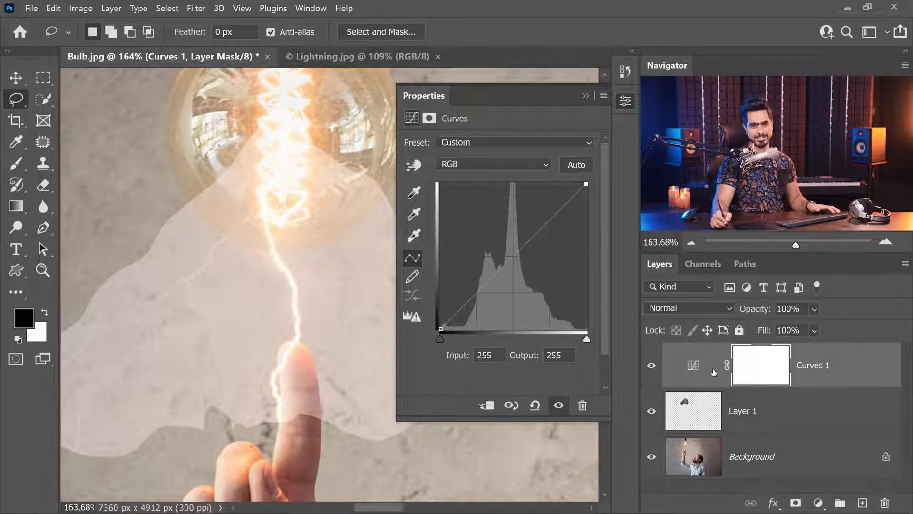
pyautogui.click(486, 410)
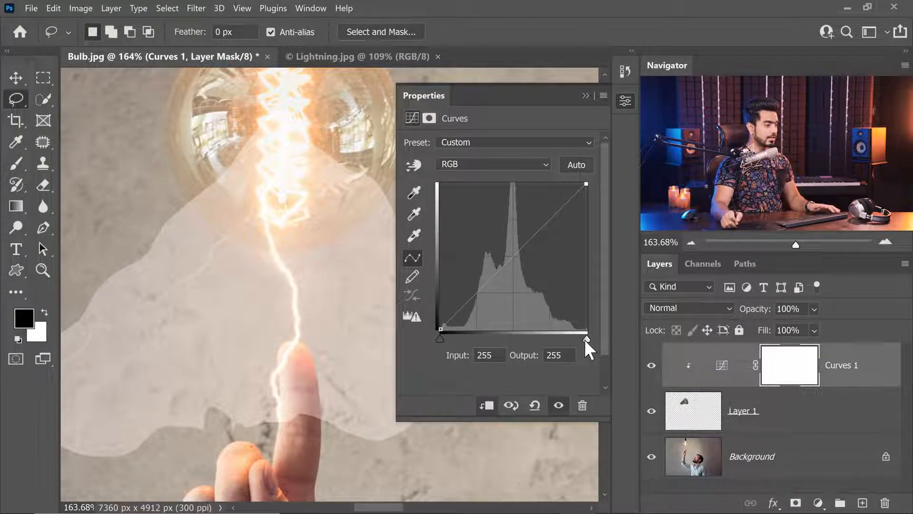
# Raise the Curves black point input to 99 to hide the lightning's surrounding patch, and pull the white point slightly inward.
pyautogui.click(441, 340)
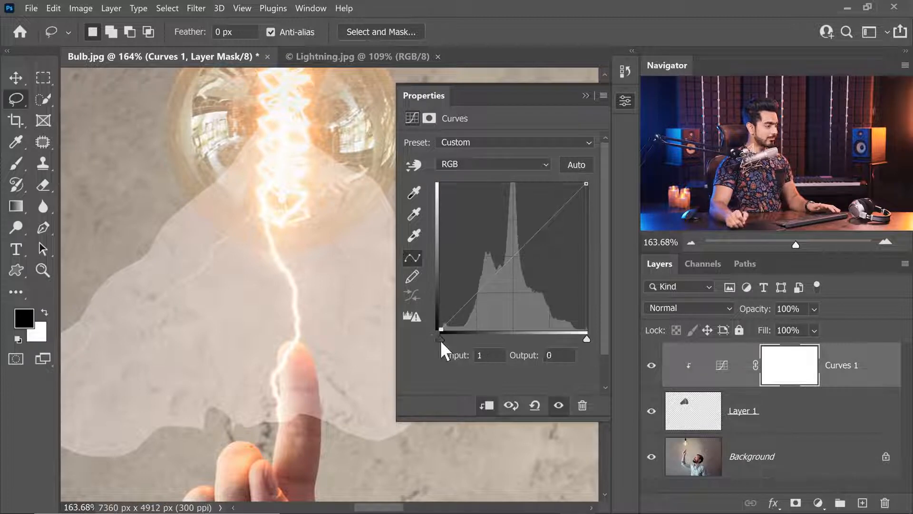
pyautogui.moveTo(441, 340); pyautogui.dragTo(466, 339)
pyautogui.moveTo(156, 239); pyautogui.dragTo(175, 237)
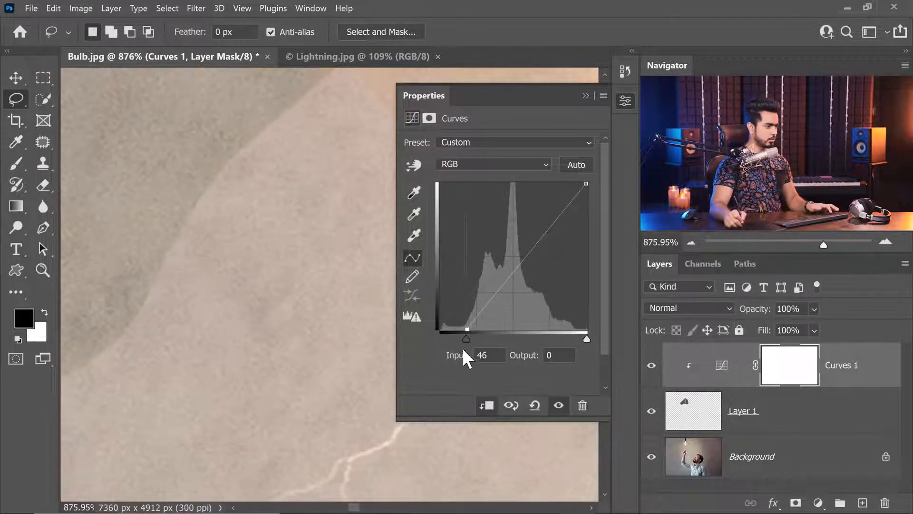
pyautogui.moveTo(466, 338); pyautogui.dragTo(496, 340)
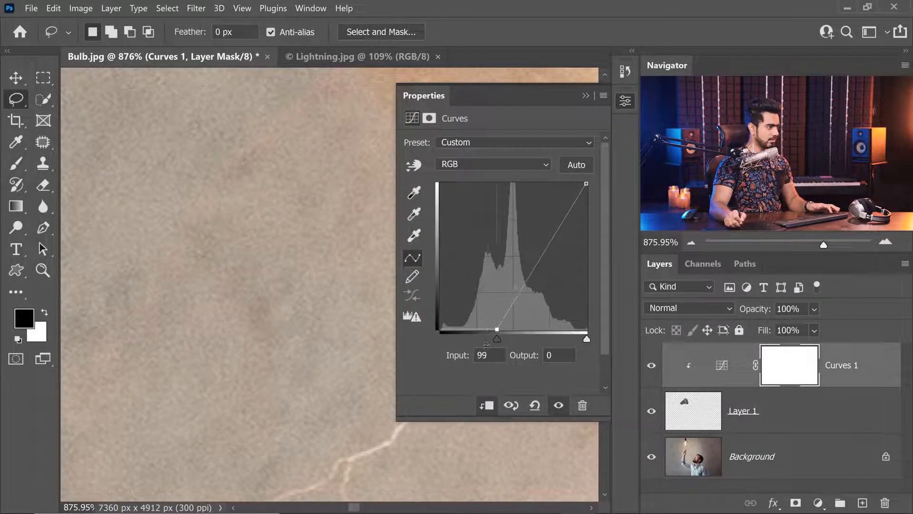
pyautogui.moveTo(353, 349); pyautogui.dragTo(252, 373)
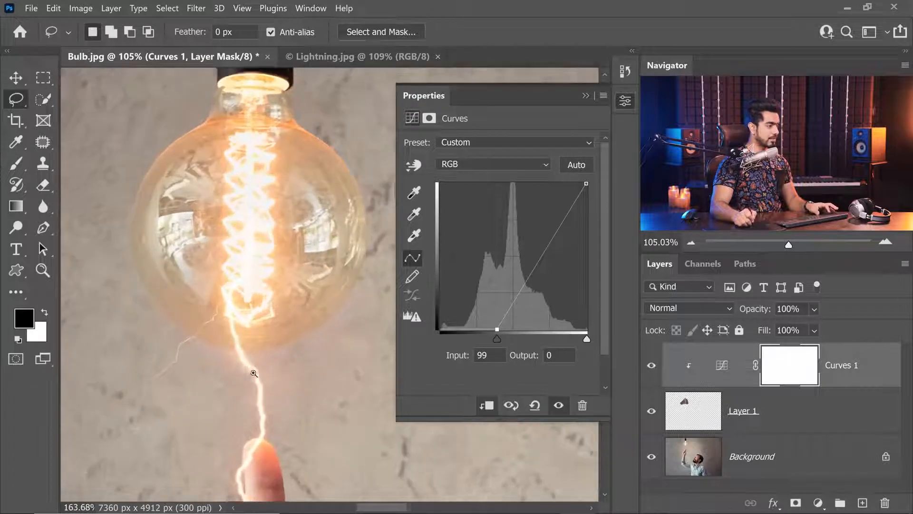
pyautogui.moveTo(583, 338)
pyautogui.mouseDown()
pyautogui.moveTo(566, 338)
pyautogui.moveTo(578, 339)
pyautogui.mouseUp()
pyautogui.click(585, 96)
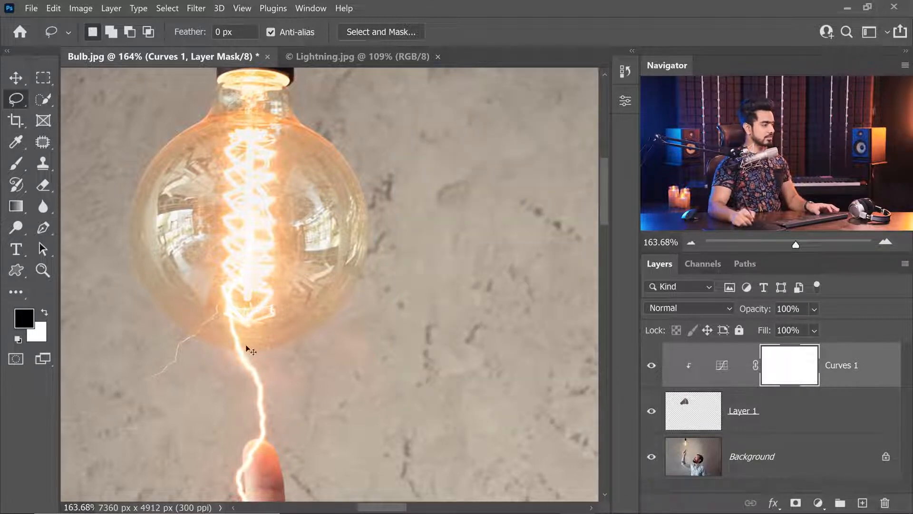
# Rename the lightning layer as Lightning.
pyautogui.moveTo(247, 352); pyautogui.dragTo(355, 300)
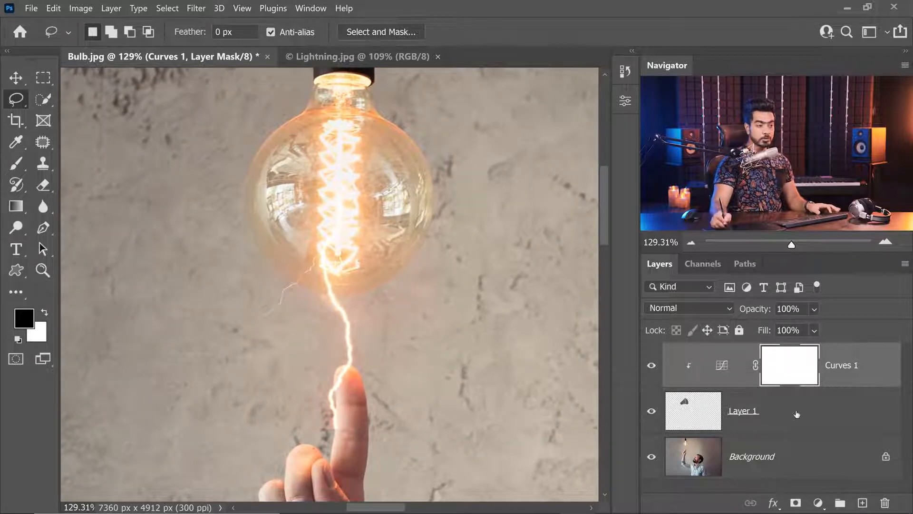
pyautogui.click(797, 414)
pyautogui.doubleClick(742, 411)
pyautogui.write('L')
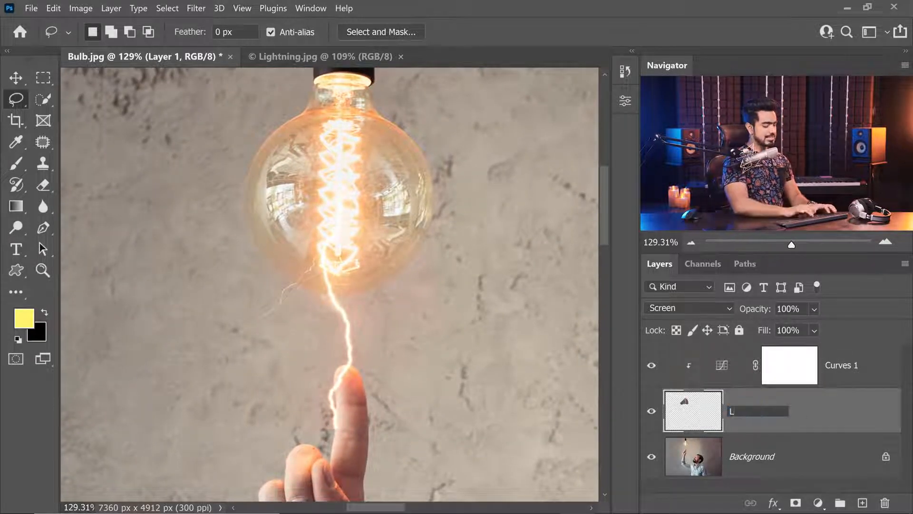
pyautogui.write('ightning')
pyautogui.press('Return')
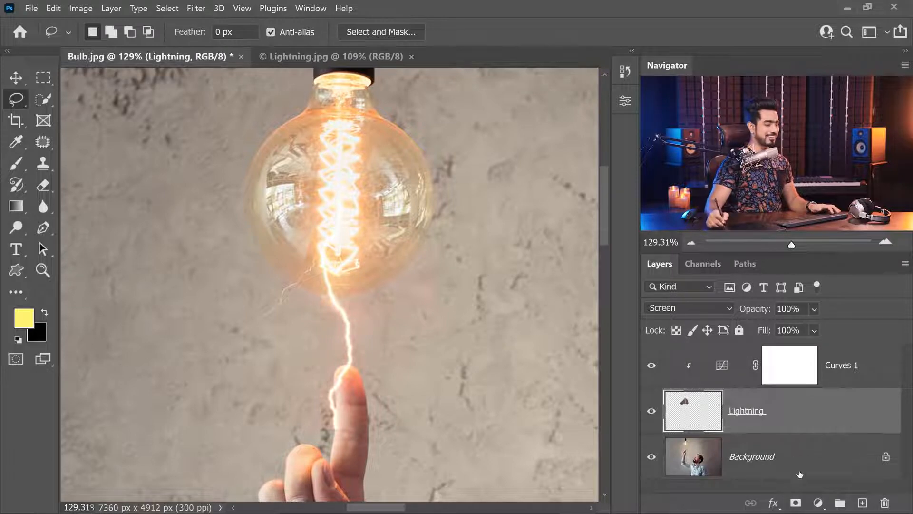
# Add a mask to the Lightning layer and paint black with an 8 px brush where the bolt meets the fingertip.
pyautogui.click(794, 504)
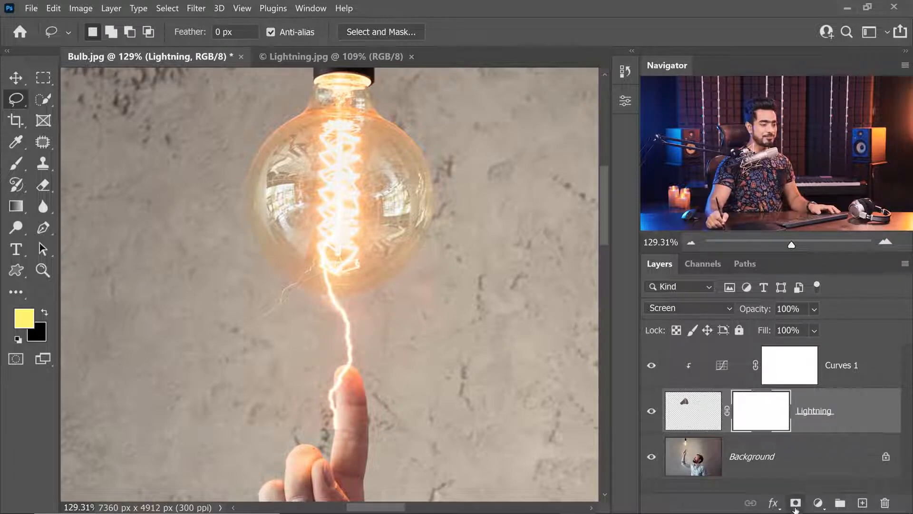
pyautogui.click(17, 162)
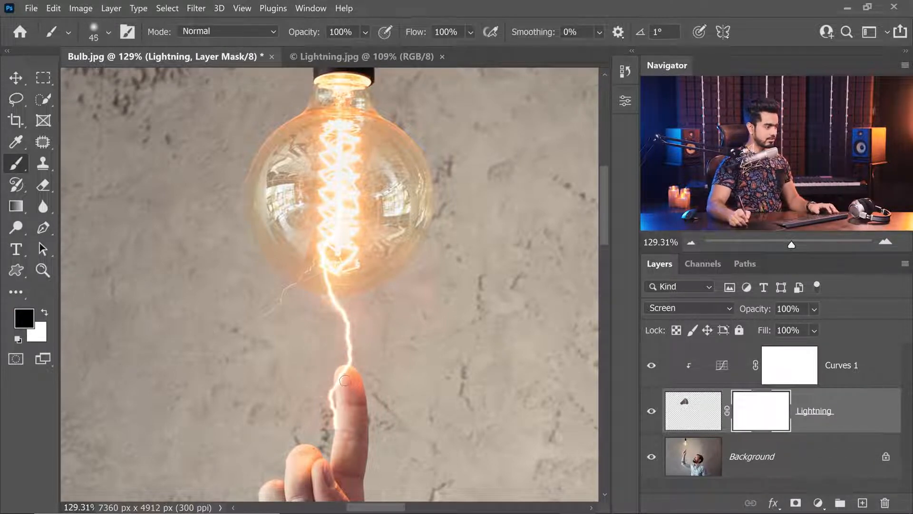
pyautogui.scroll(8, 345, 377)
pyautogui.press('[')
pyautogui.press('[')
pyautogui.press('[')
pyautogui.press('[')
pyautogui.press('[')
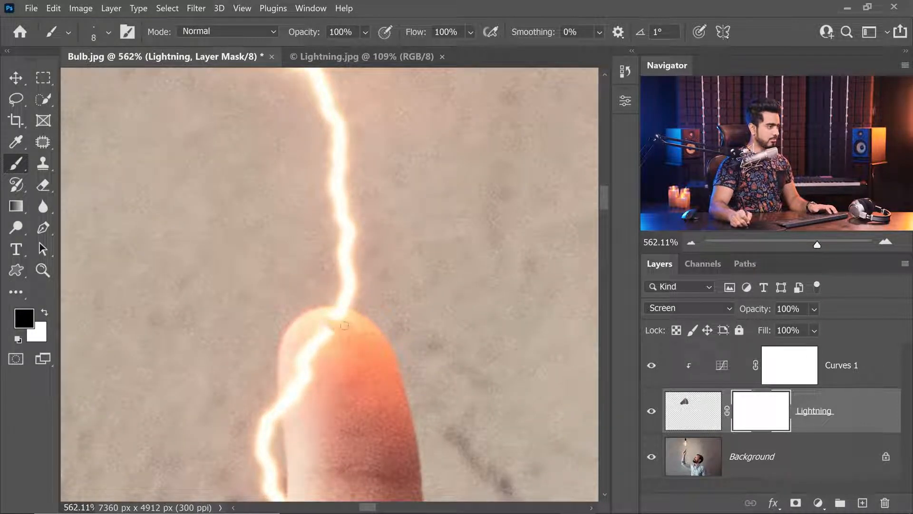
pyautogui.moveTo(327, 332); pyautogui.dragTo(319, 313)
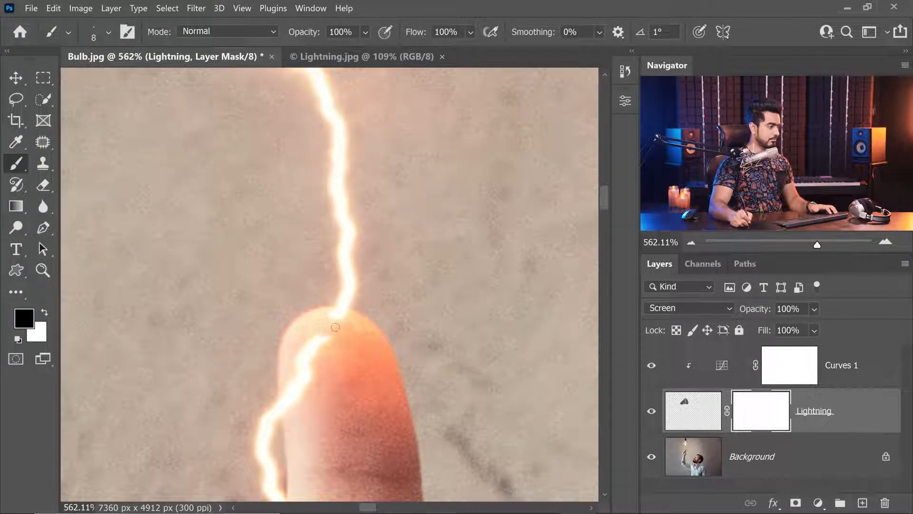
# Mask out the rest of the bolt running down over the finger, using a 45 px black brush.
pyautogui.press(']')
pyautogui.press(']')
pyautogui.press(']')
pyautogui.press(']')
pyautogui.press(']')
pyautogui.press(']')
pyautogui.press(']')
pyautogui.press(']')
pyautogui.press(']')
pyautogui.moveTo(328, 335); pyautogui.dragTo(295, 441)
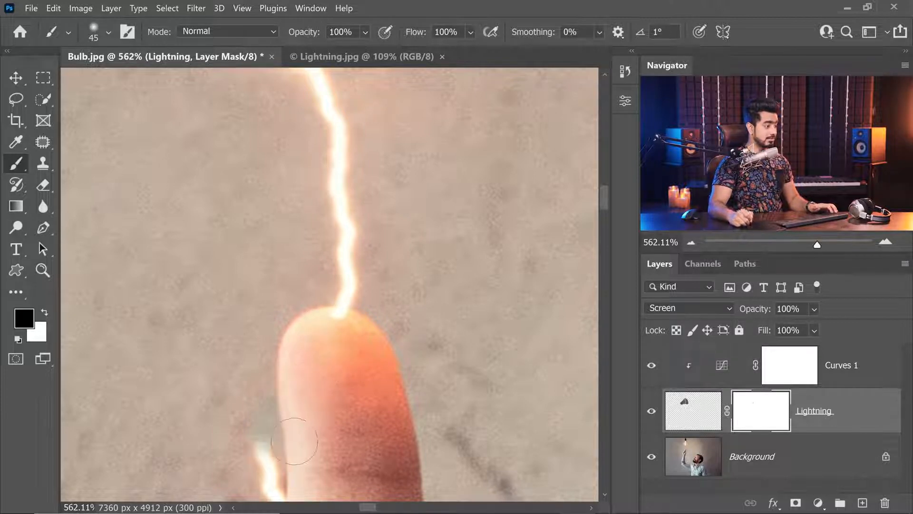
pyautogui.scroll(-8, 295, 441)
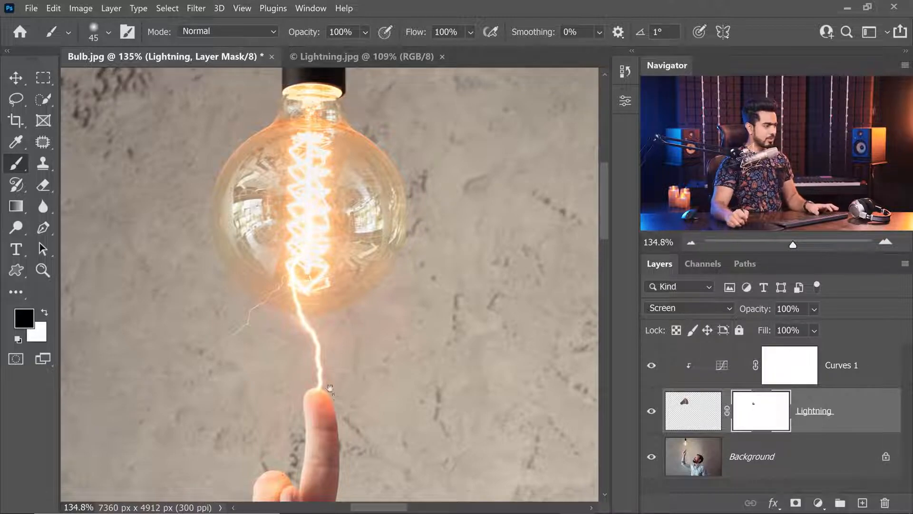
# Add a Gradient fill layer directly above the Background, beneath the Lightning layer.
pyautogui.moveTo(330, 389); pyautogui.dragTo(307, 359)
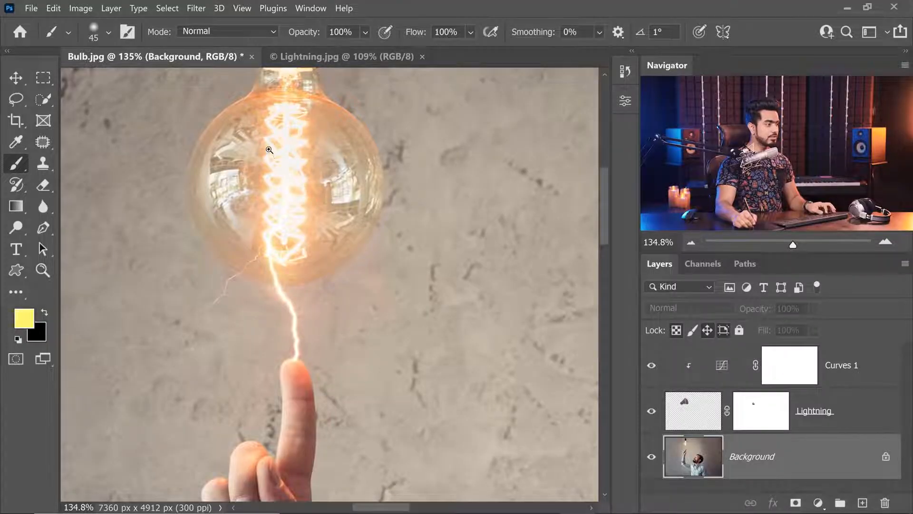
pyautogui.scroll(10, 316, 147)
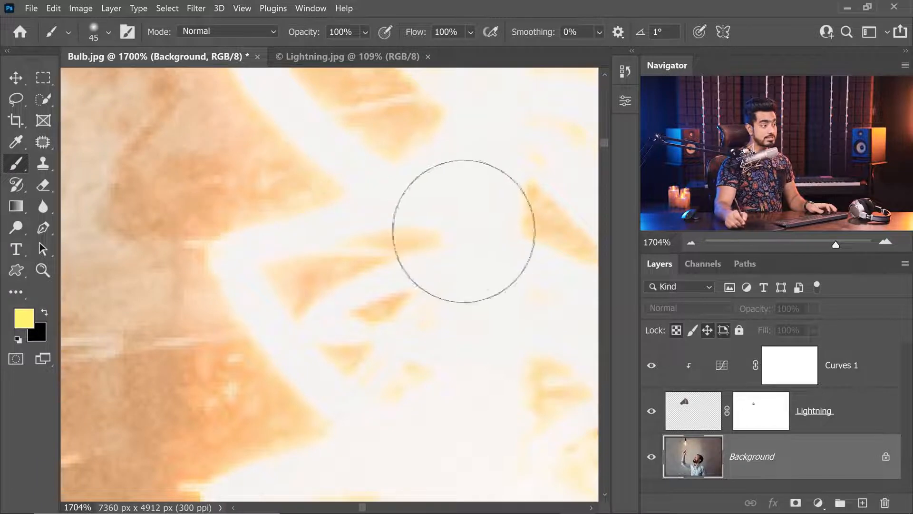
pyautogui.scroll(-10, 455, 228)
pyautogui.moveTo(499, 300); pyautogui.dragTo(372, 250)
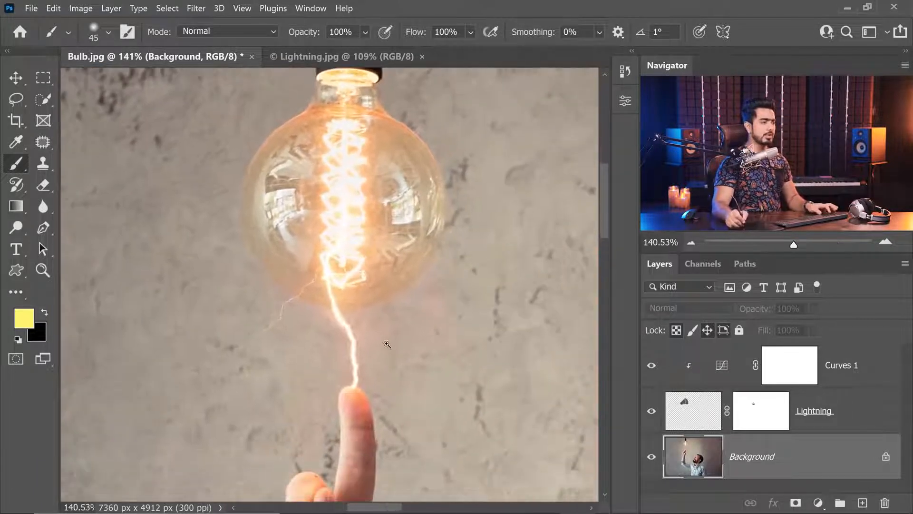
pyautogui.moveTo(354, 383); pyautogui.dragTo(431, 334)
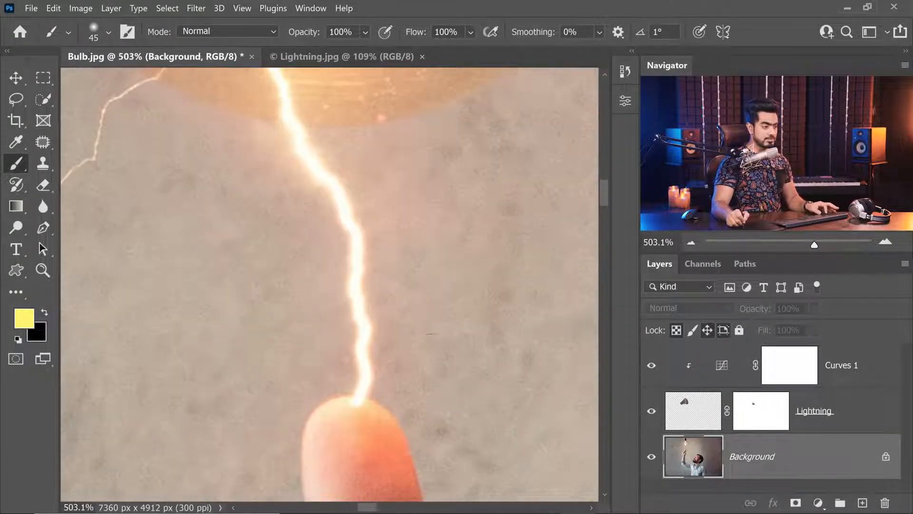
pyautogui.click(818, 502)
pyautogui.click(810, 272)
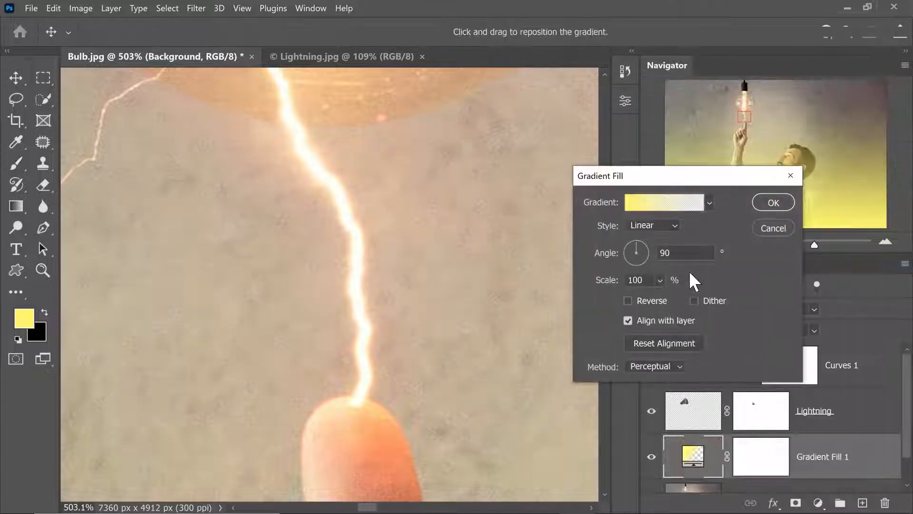
# Set the gradient's starting colour stop to near-white fffff7, sampled from the core of the lightning bolt.
pyautogui.click(661, 205)
pyautogui.click(498, 367)
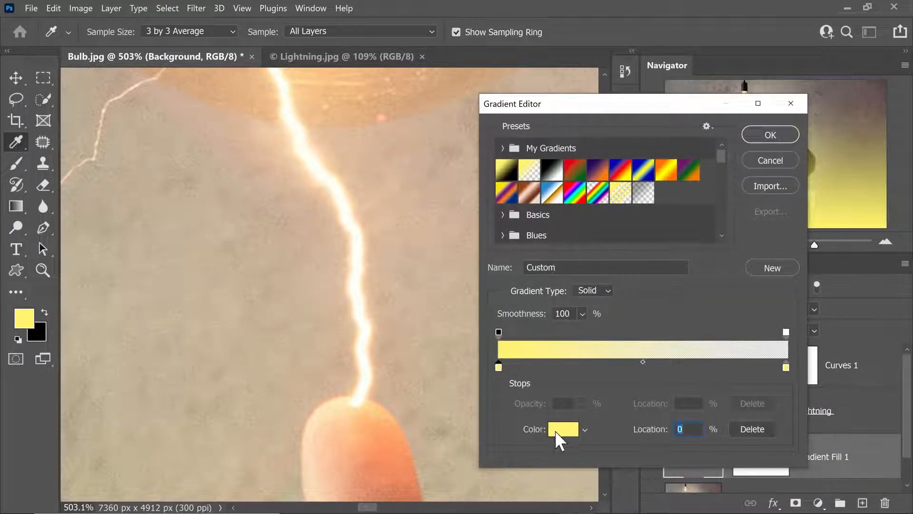
pyautogui.click(555, 428)
pyautogui.click(311, 153)
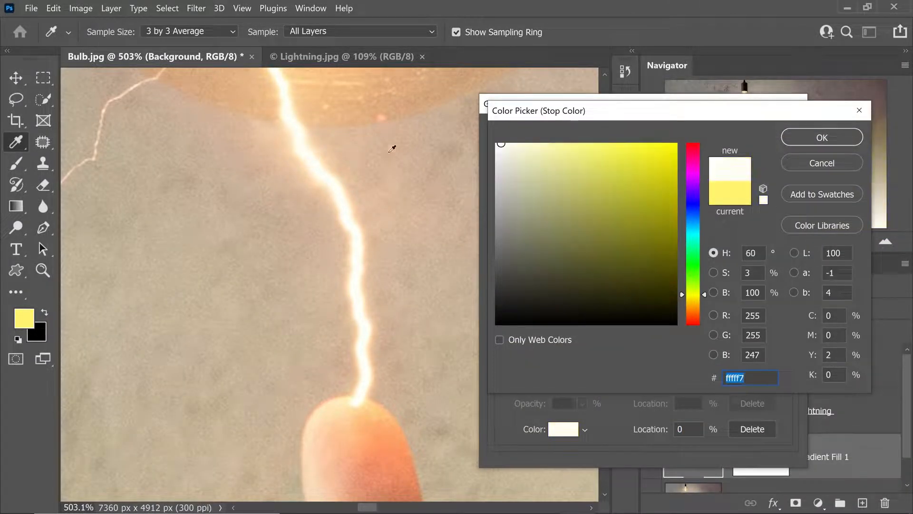
pyautogui.click(809, 137)
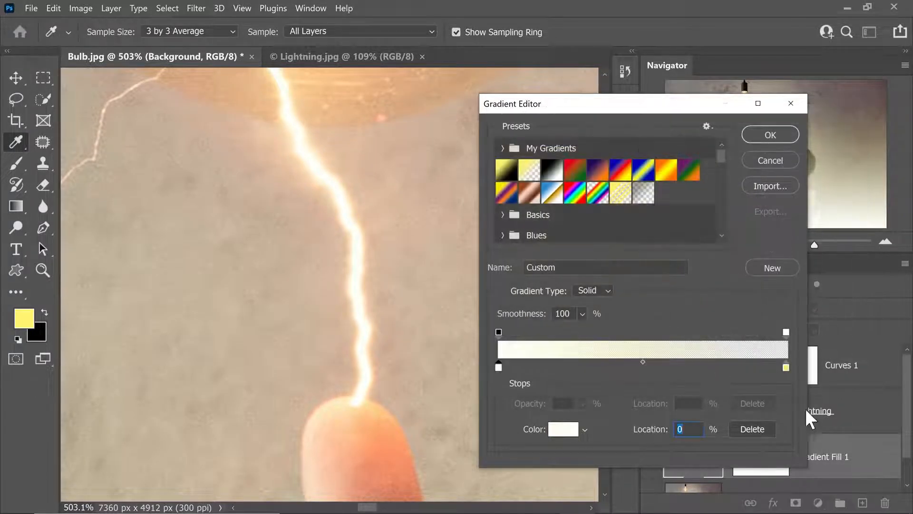
# Set the gradient's ending colour stop to yellow ffeb46 and accept the edited gradient.
pyautogui.click(785, 367)
pyautogui.click(563, 429)
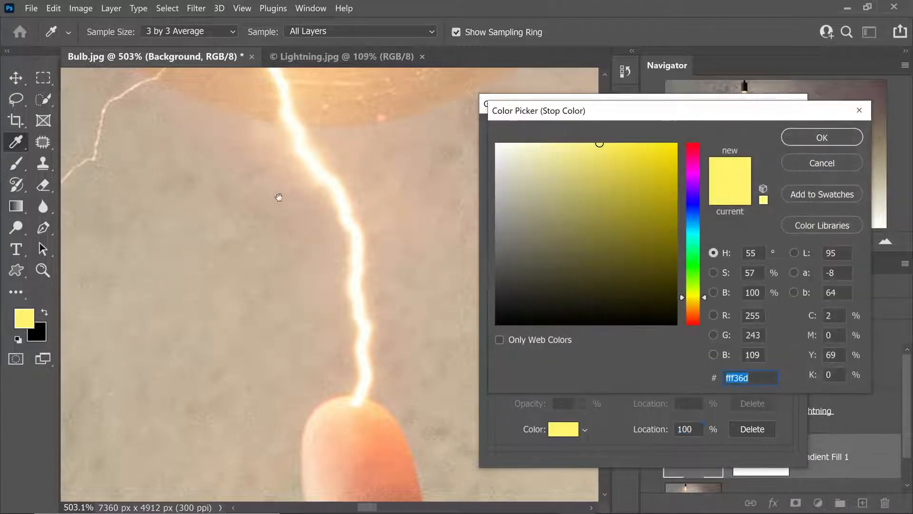
pyautogui.moveTo(586, 156)
pyautogui.mouseDown()
pyautogui.moveTo(621, 141)
pyautogui.moveTo(657, 225)
pyautogui.mouseUp()
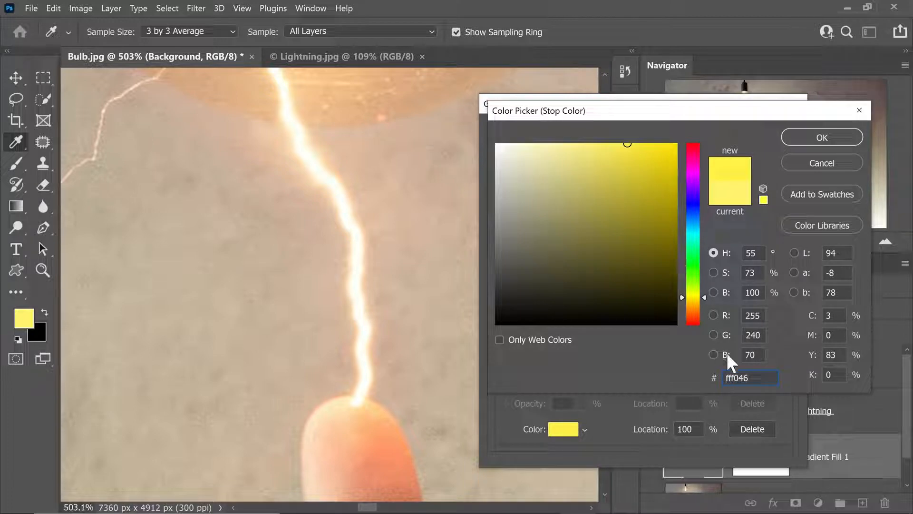
pyautogui.moveTo(703, 297); pyautogui.dragTo(706, 297)
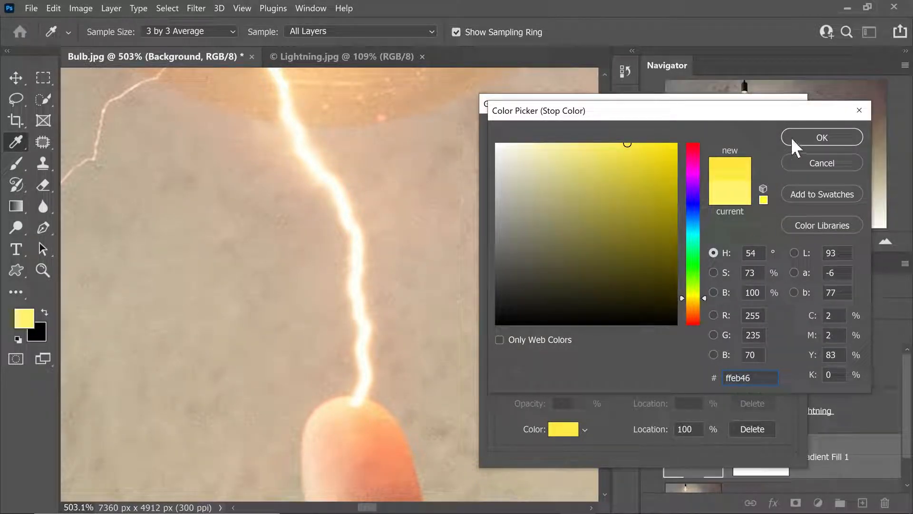
pyautogui.click(811, 136)
pyautogui.click(775, 135)
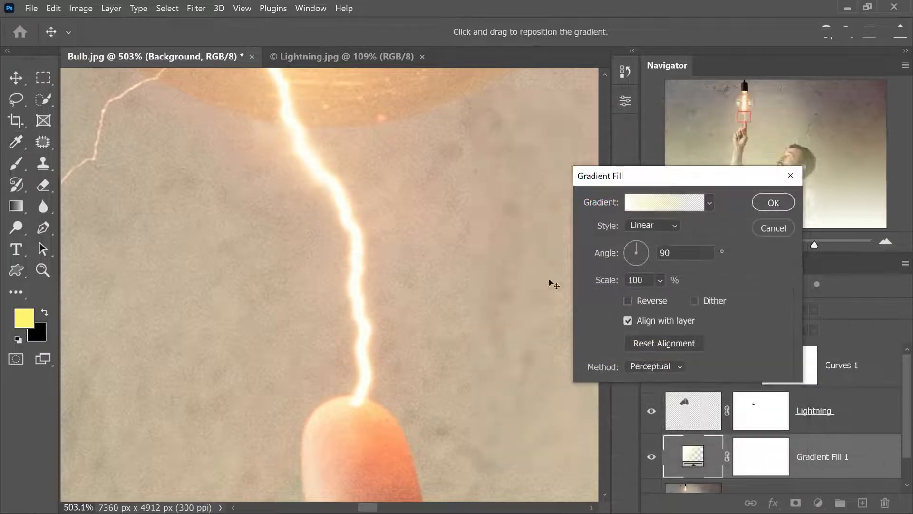
# Change the gradient fill's style to Radial.
pyautogui.click(661, 226)
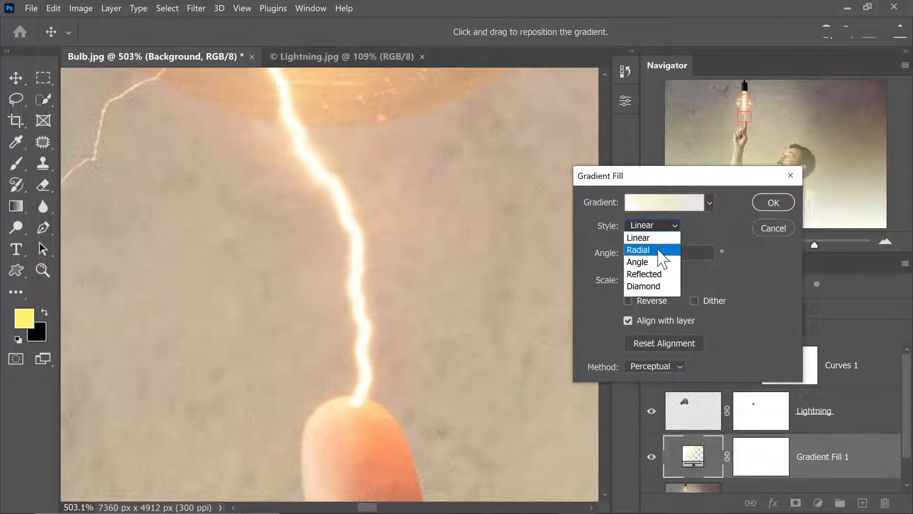
pyautogui.click(660, 251)
pyautogui.scroll(-10, 414, 286)
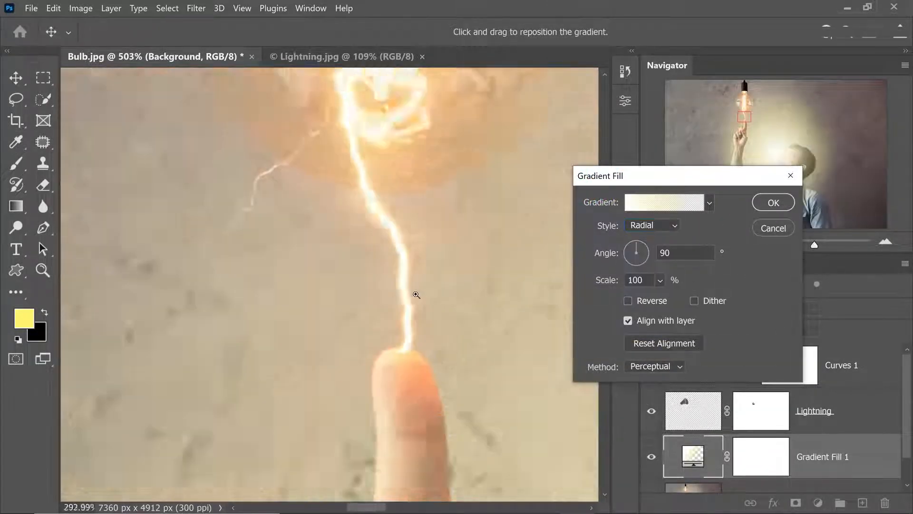
pyautogui.moveTo(385, 315)
pyautogui.mouseDown()
pyautogui.moveTo(414, 314)
pyautogui.moveTo(402, 315)
pyautogui.mouseUp()
pyautogui.moveTo(515, 291); pyautogui.dragTo(526, 292)
pyautogui.moveTo(477, 304); pyautogui.dragTo(325, 262)
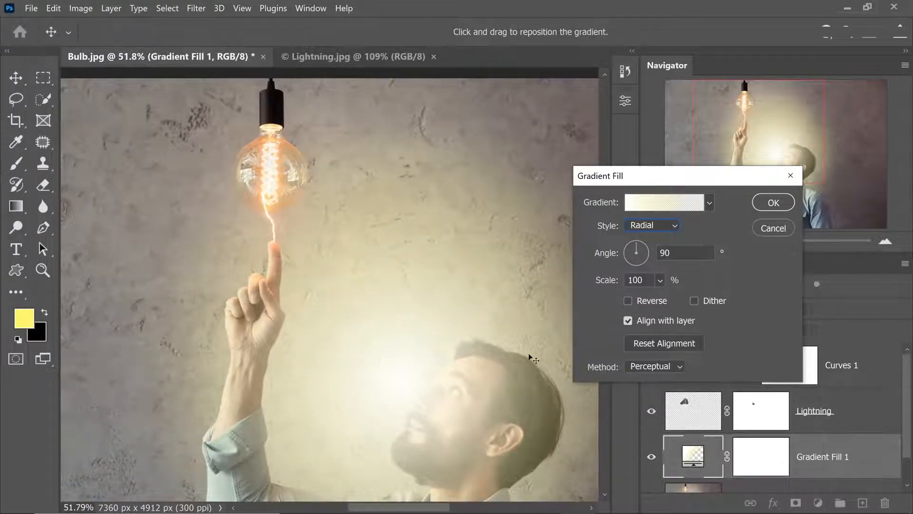
# Recolour the gradient's ending stop to orange fd903a, sampling the bulb's orange glow and raising its saturation.
pyautogui.click(657, 203)
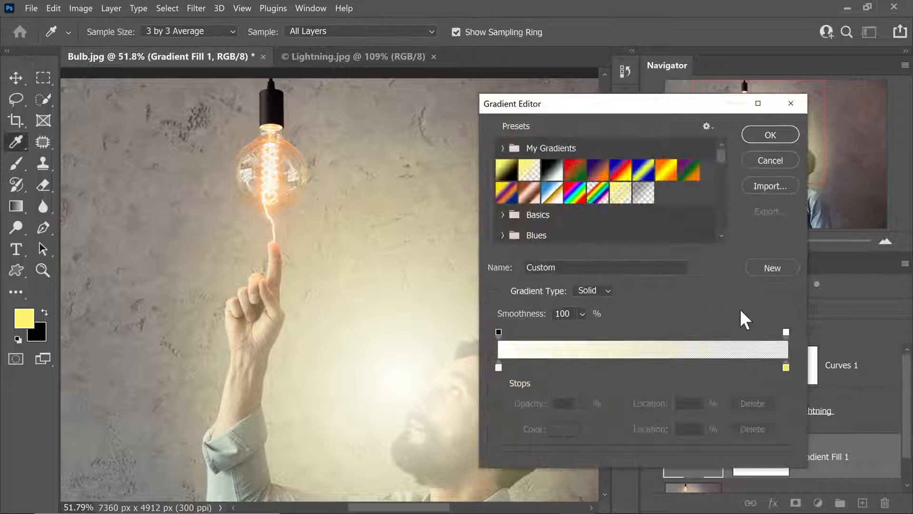
pyautogui.click(787, 367)
pyautogui.click(568, 430)
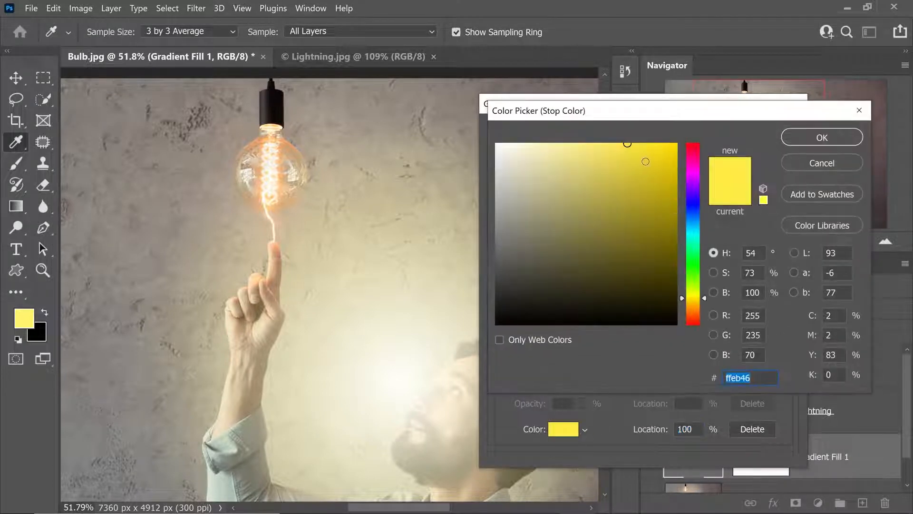
pyautogui.moveTo(703, 298); pyautogui.dragTo(701, 311)
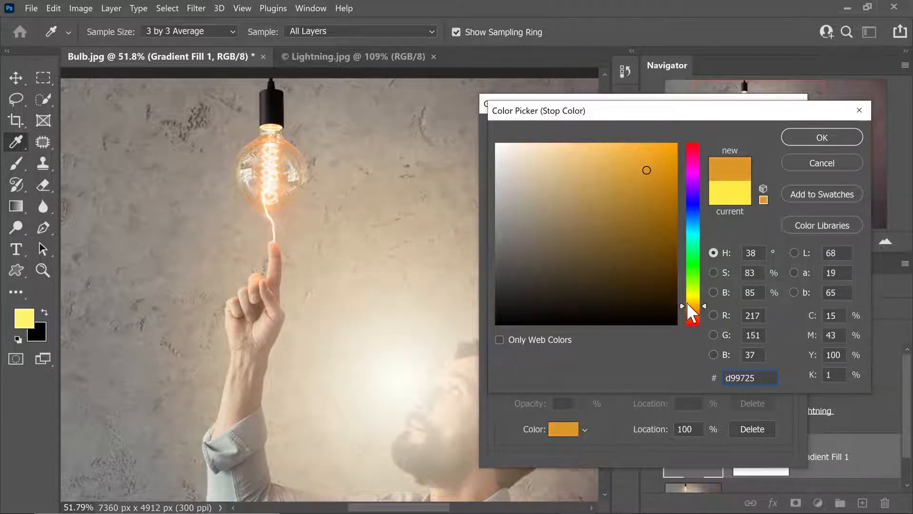
pyautogui.keyDown('ctrl'); pyautogui.click(268, 136); pyautogui.keyUp('ctrl')
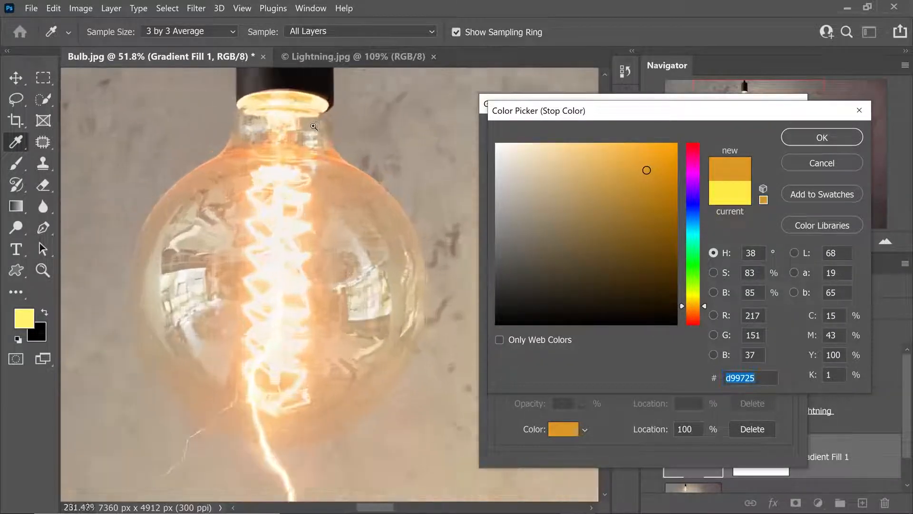
pyautogui.click(226, 172)
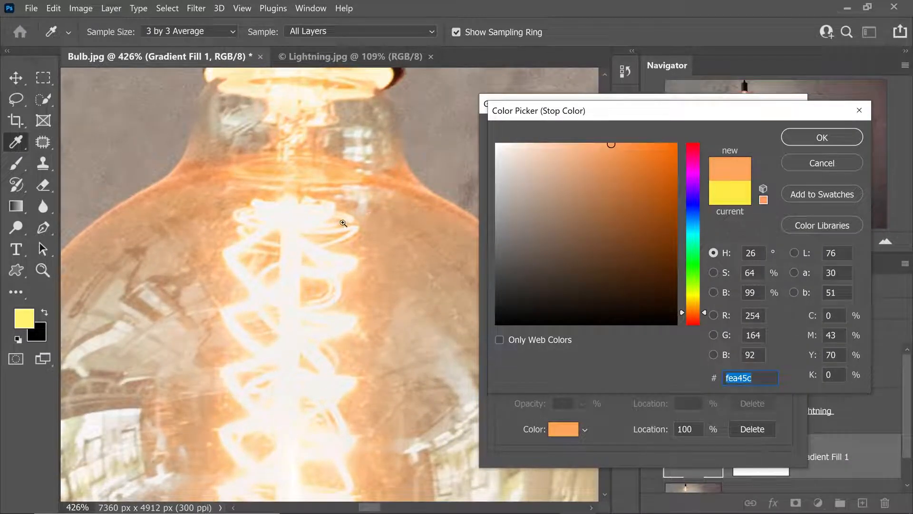
pyautogui.moveTo(361, 221); pyautogui.dragTo(274, 221)
pyautogui.moveTo(364, 243); pyautogui.dragTo(260, 244)
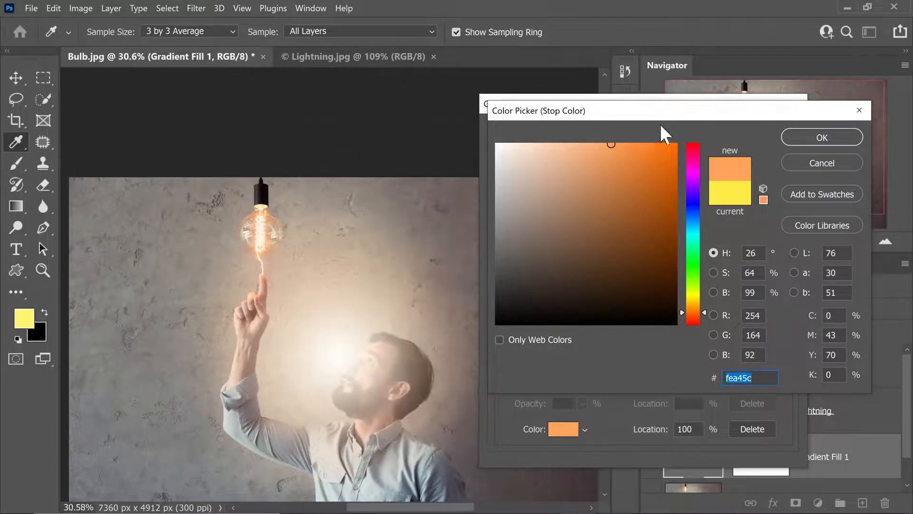
pyautogui.moveTo(640, 147); pyautogui.dragTo(635, 145)
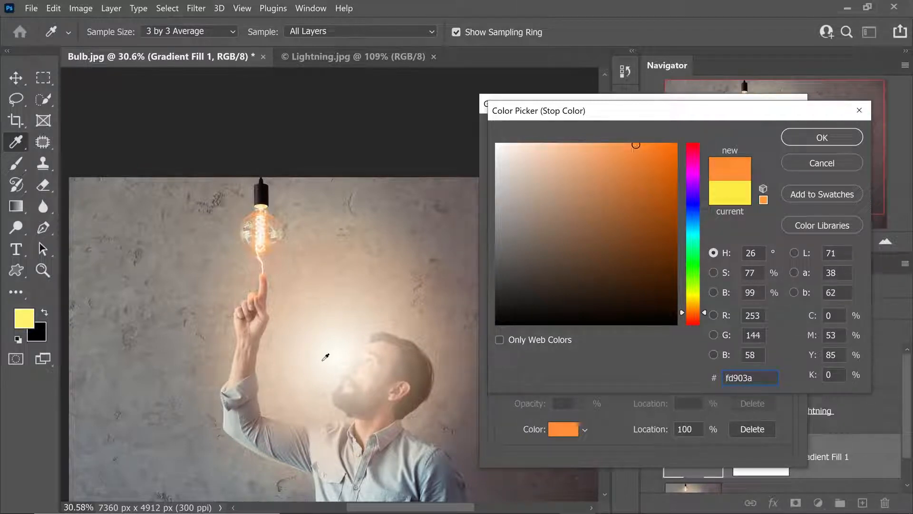
pyautogui.click(811, 138)
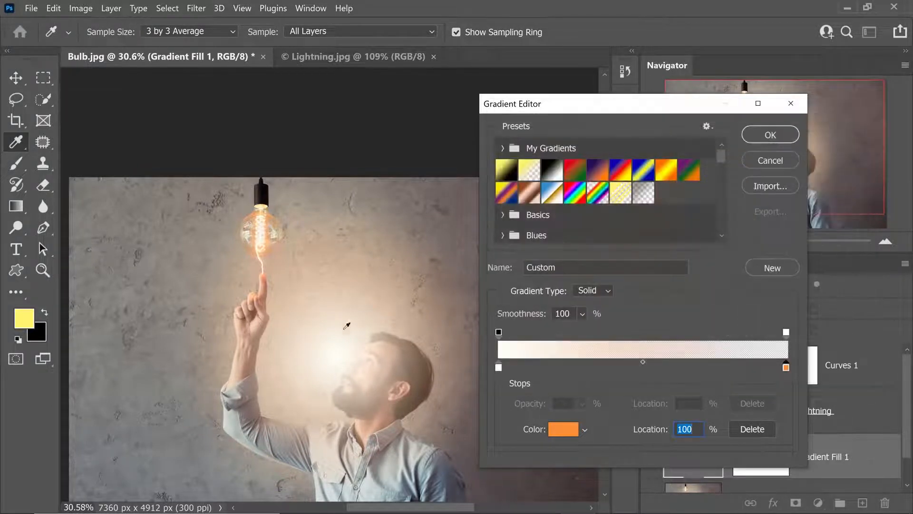
pyautogui.click(769, 133)
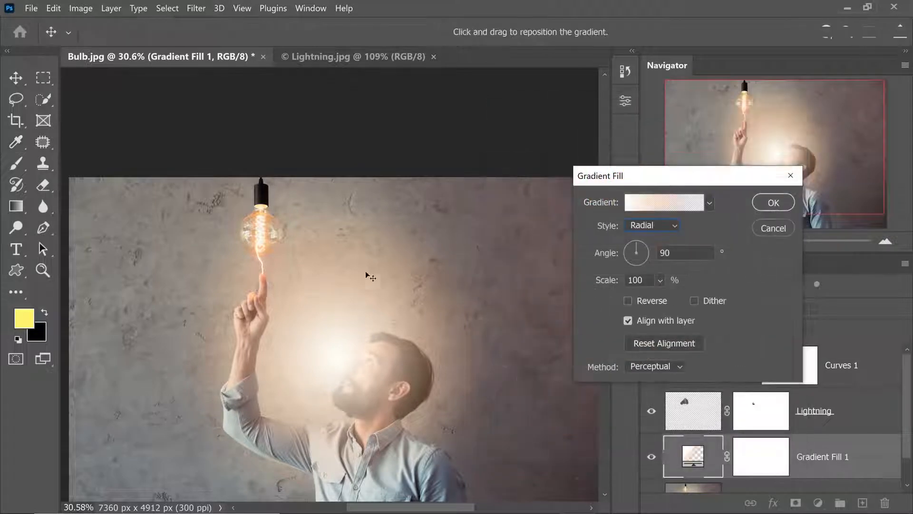
# Set the radial gradient's scale to 5%.
pyautogui.press('Tab')
pyautogui.press('Tab')
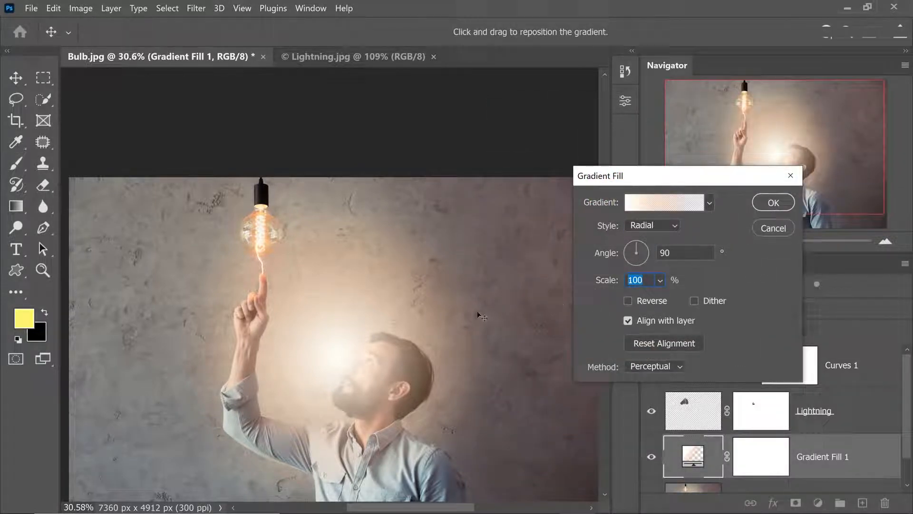
pyautogui.write('5')
# Move the radial glow onto the fingertip where the lightning bolt touches it.
pyautogui.scroll(5, 256, 286)
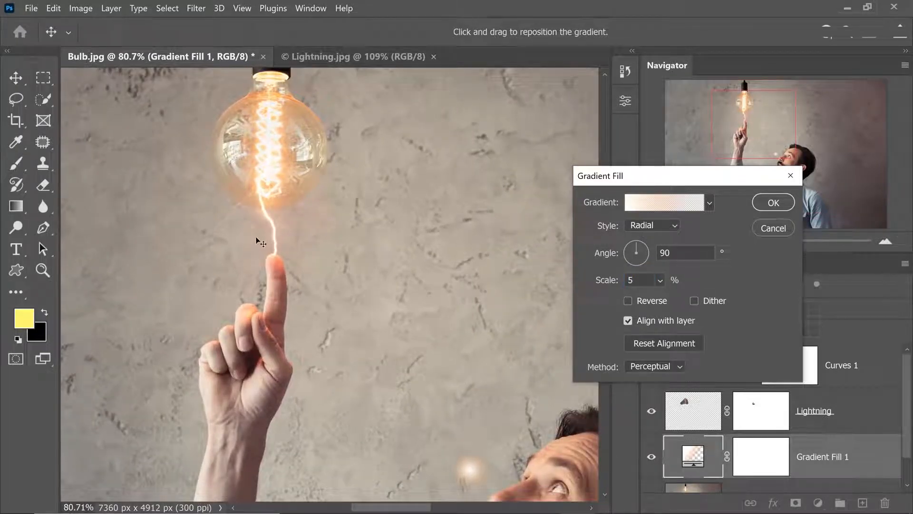
pyautogui.moveTo(467, 462); pyautogui.dragTo(264, 237)
pyautogui.scroll(5, 300, 253)
pyautogui.scroll(2, 300, 252)
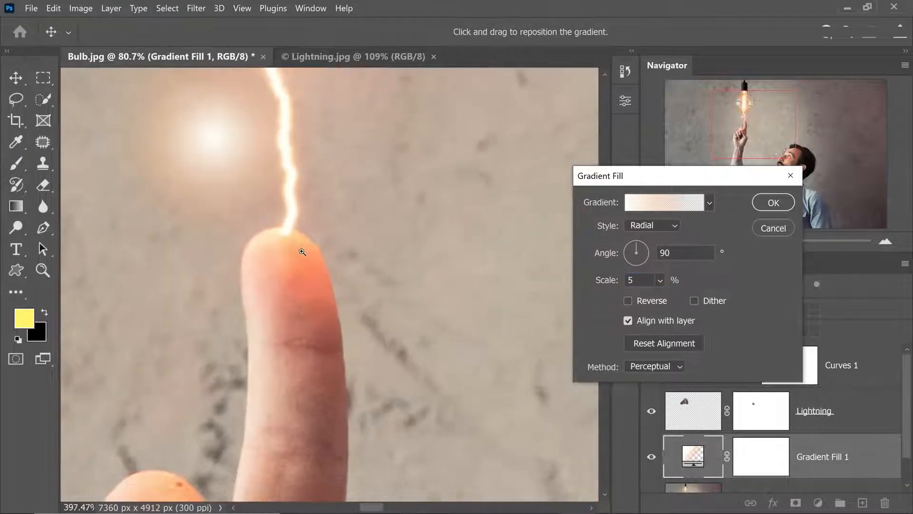
pyautogui.moveTo(229, 157); pyautogui.dragTo(281, 236)
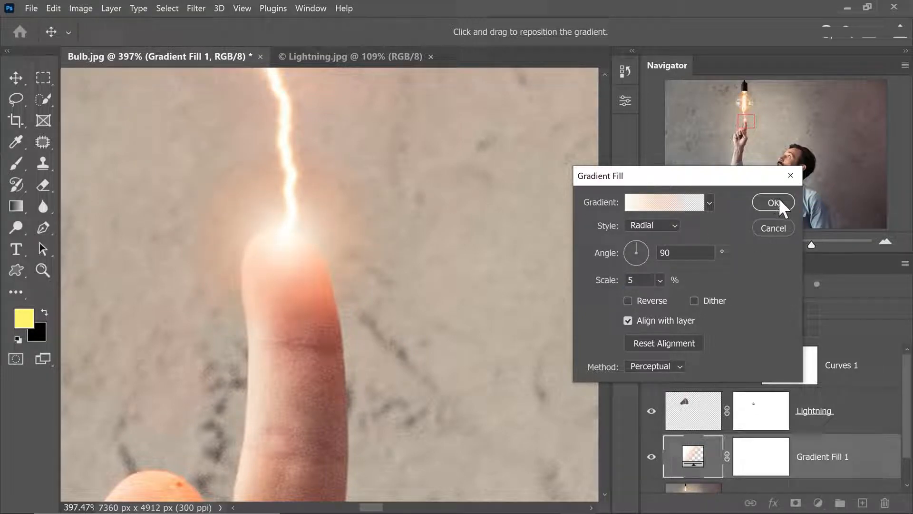
# Try the Linear interpolation method on the gradient fill and return it to Perceptual.
pyautogui.click(655, 364)
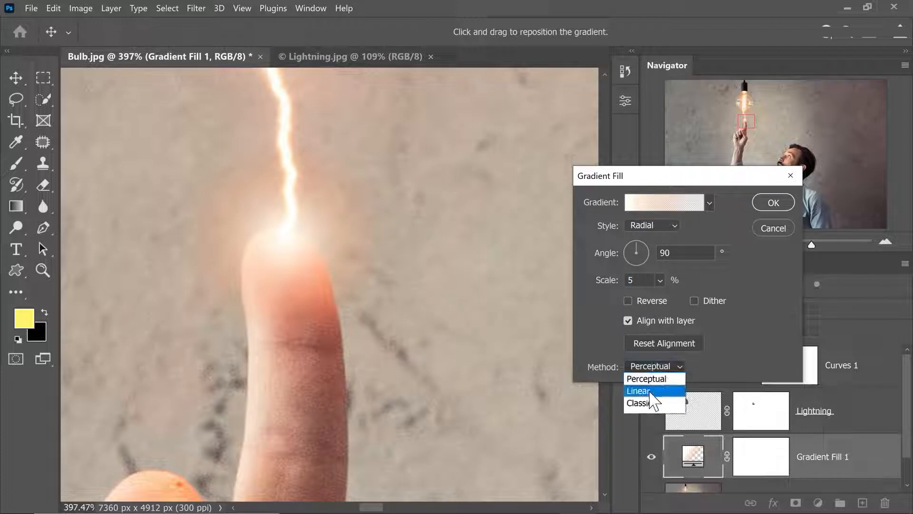
pyautogui.click(650, 391)
pyautogui.click(655, 372)
pyautogui.click(642, 403)
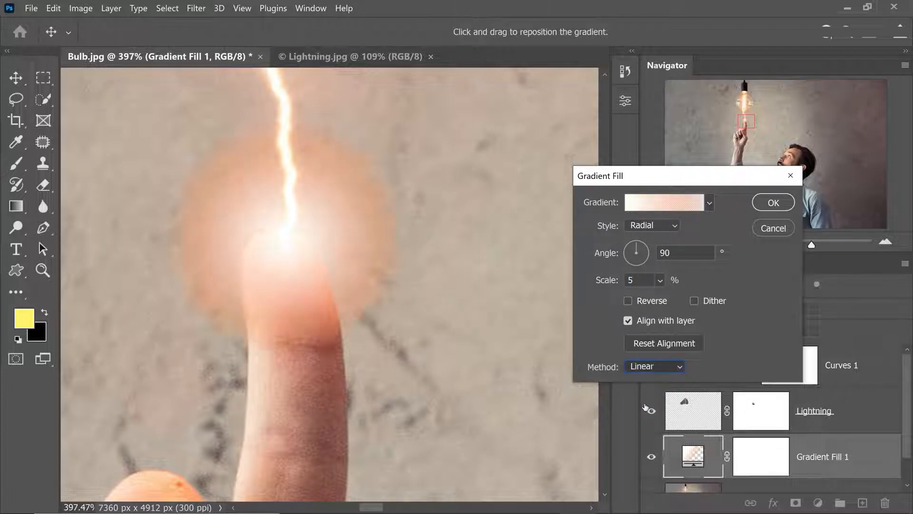
pyautogui.click(658, 365)
pyautogui.click(652, 381)
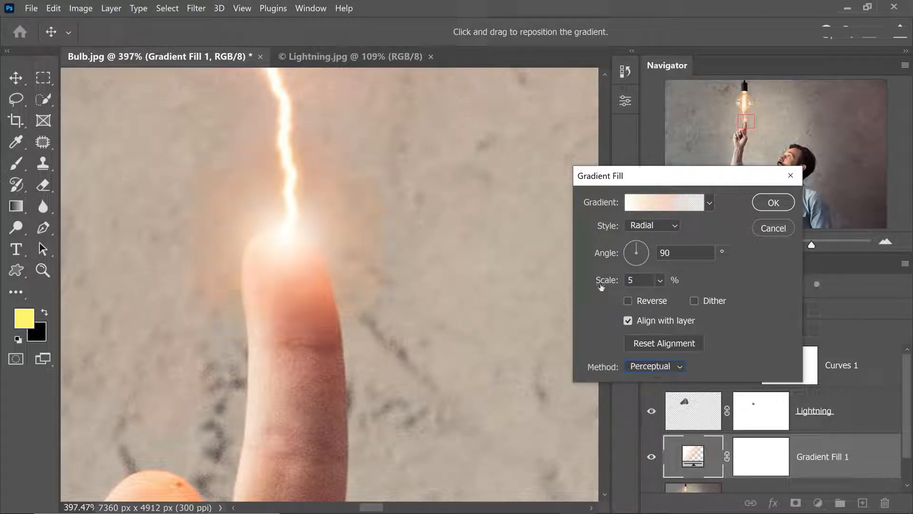
# Accept the gradient fill and set its layer's blend mode to Color Dodge.
pyautogui.click(776, 202)
pyautogui.press('b')
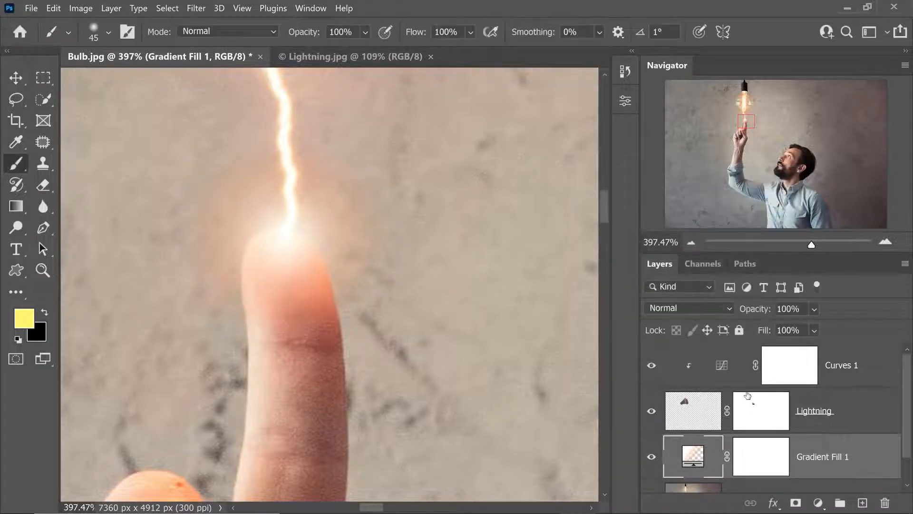
pyautogui.click(693, 306)
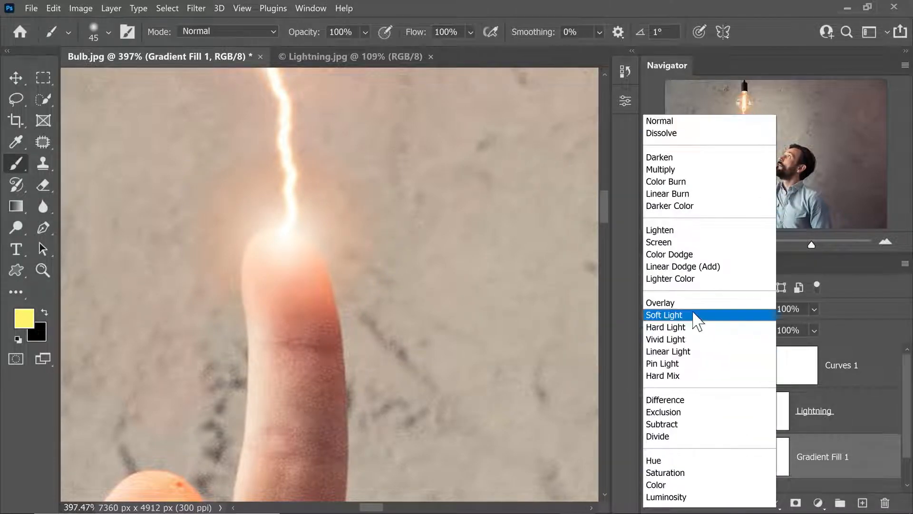
pyautogui.click(705, 254)
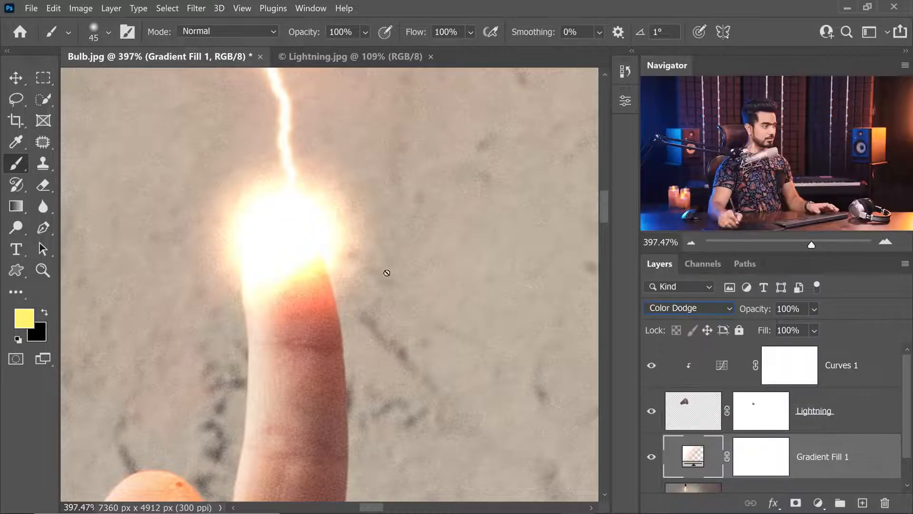
# Try smaller scales of 2% and 4% for the fingertip glow's gradient fill.
pyautogui.moveTo(322, 259); pyautogui.dragTo(266, 262)
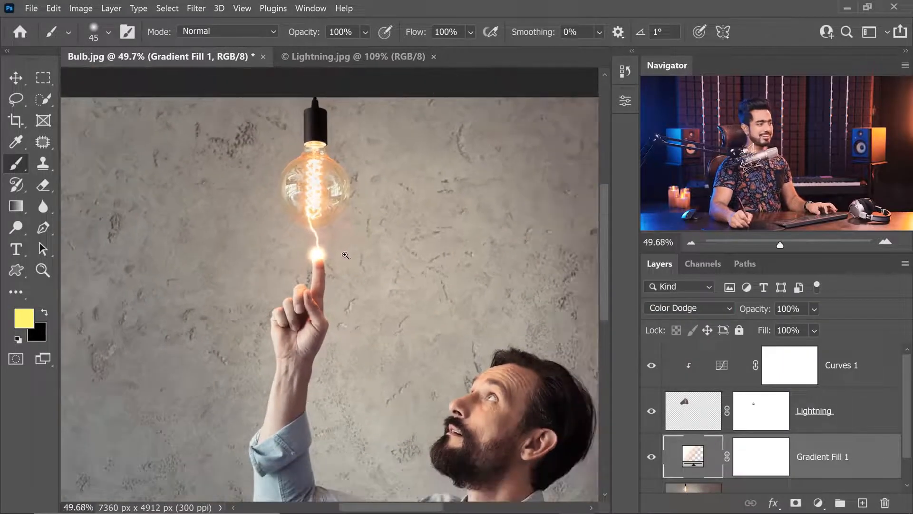
pyautogui.moveTo(354, 241); pyautogui.dragTo(386, 235)
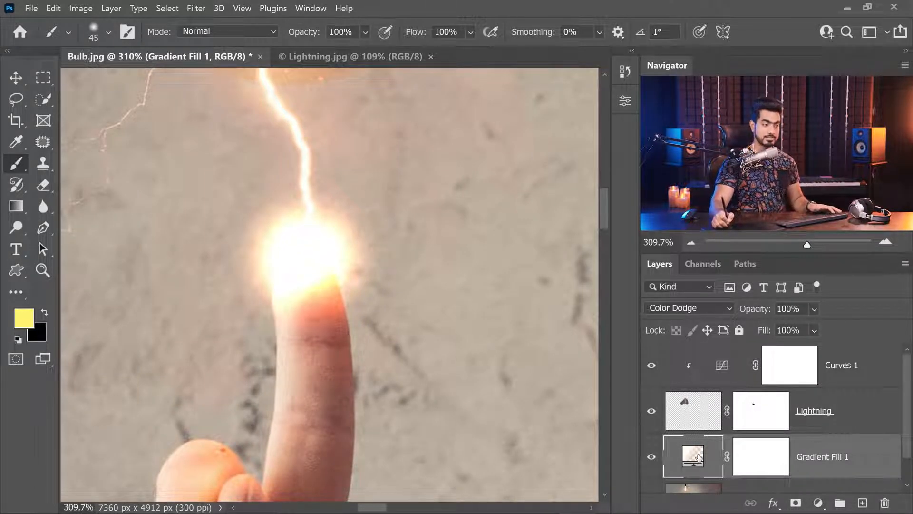
pyautogui.doubleClick(694, 456)
pyautogui.write('2')
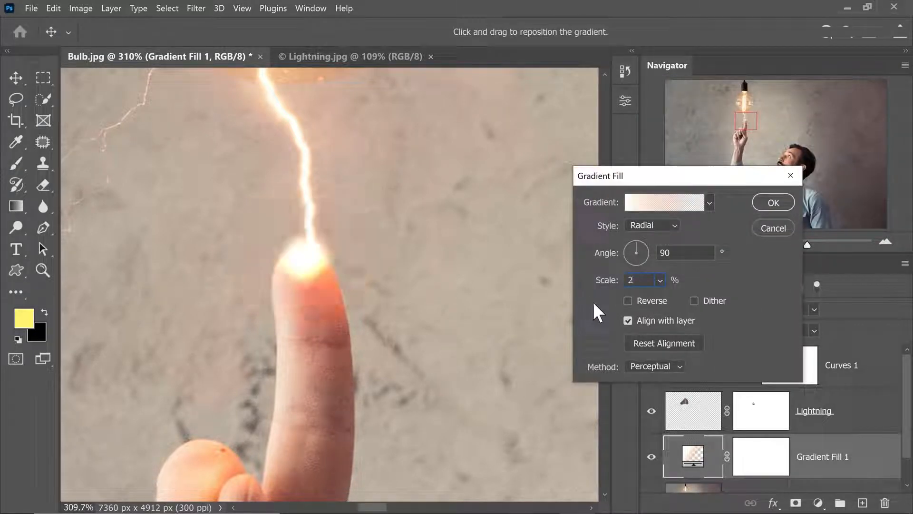
pyautogui.moveTo(642, 281)
pyautogui.mouseDown()
pyautogui.moveTo(599, 294)
pyautogui.moveTo(626, 280)
pyautogui.mouseUp()
pyautogui.write('4')
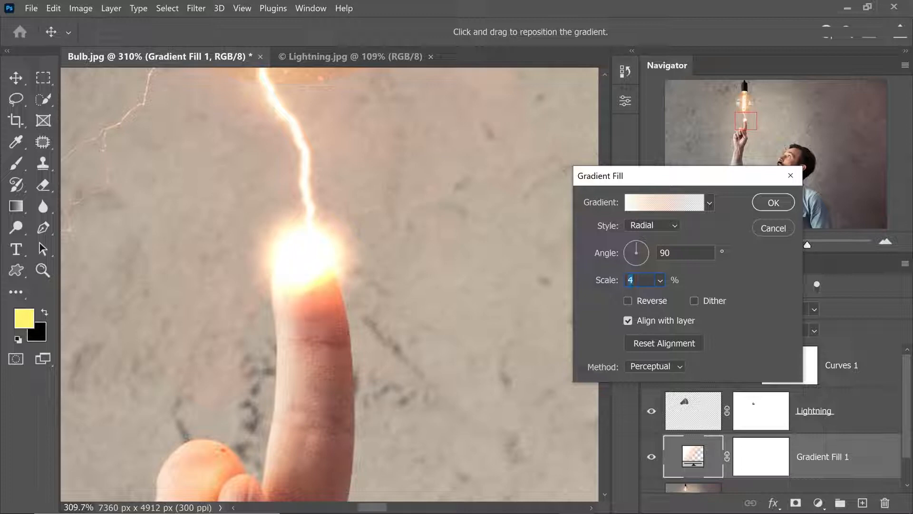
pyautogui.click(761, 202)
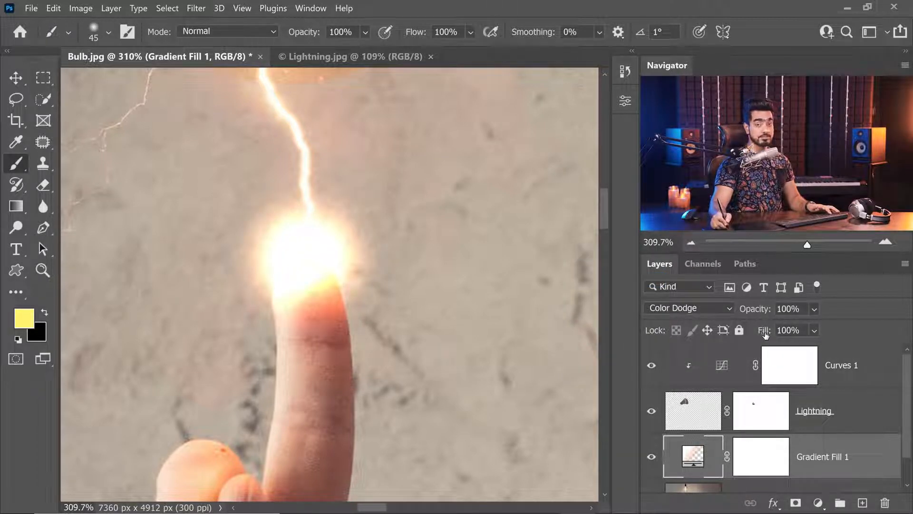
# Lower the gradient layer's Fill to 43% and adjust the glow's placement on the fingertip, trying a 6% scale.
pyautogui.moveTo(763, 336); pyautogui.dragTo(752, 335)
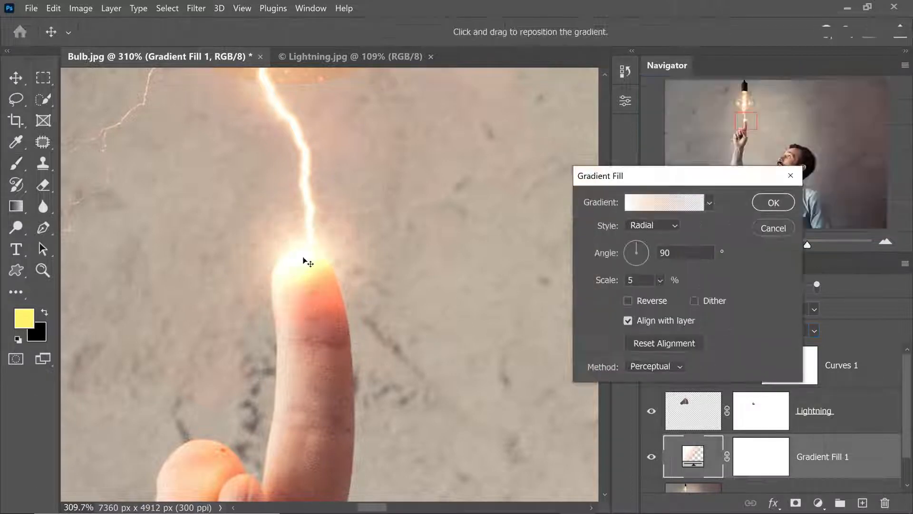
pyautogui.moveTo(304, 259); pyautogui.dragTo(304, 264)
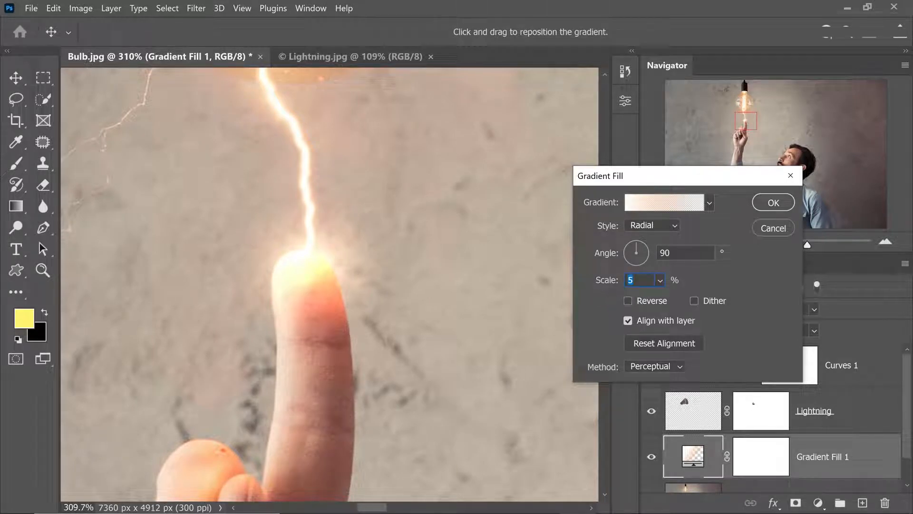
pyautogui.write('8')
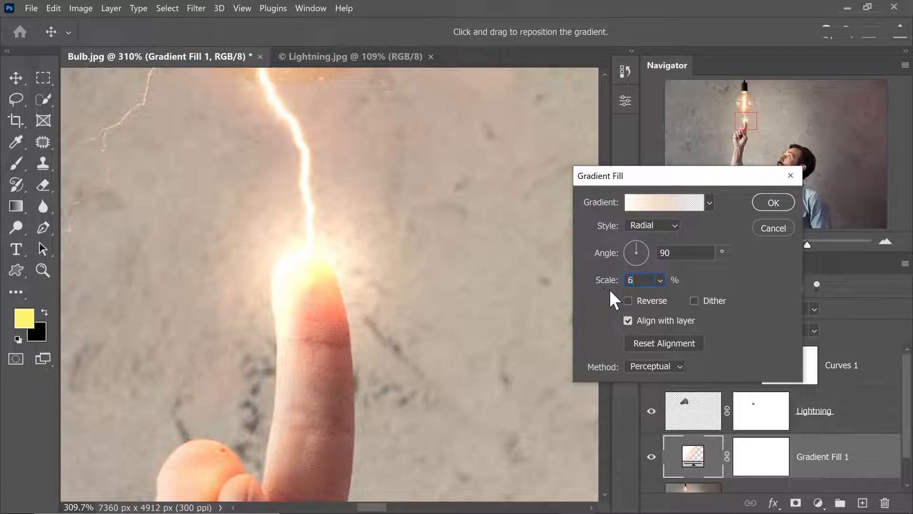
pyautogui.click(774, 202)
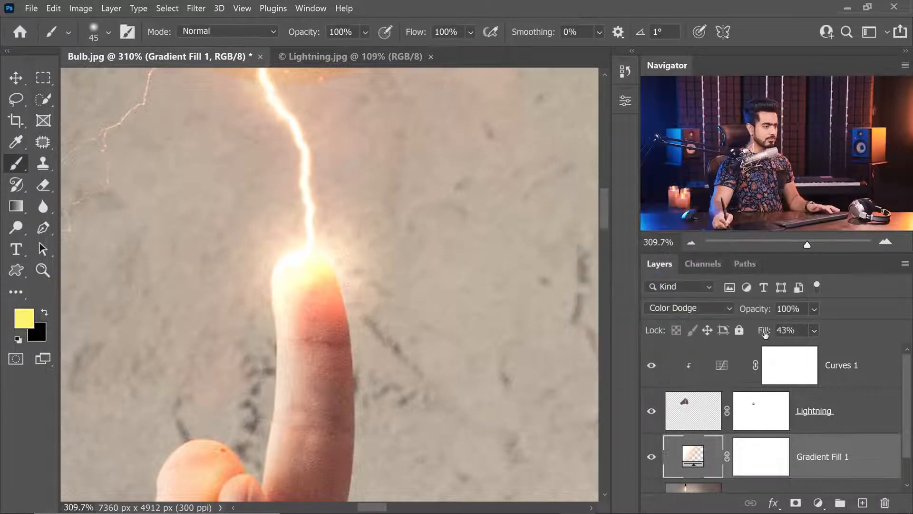
# Lower the gradient layer's Fill to 19% and check the glow's placement at the fingertip.
pyautogui.moveTo(683, 340); pyautogui.dragTo(697, 345)
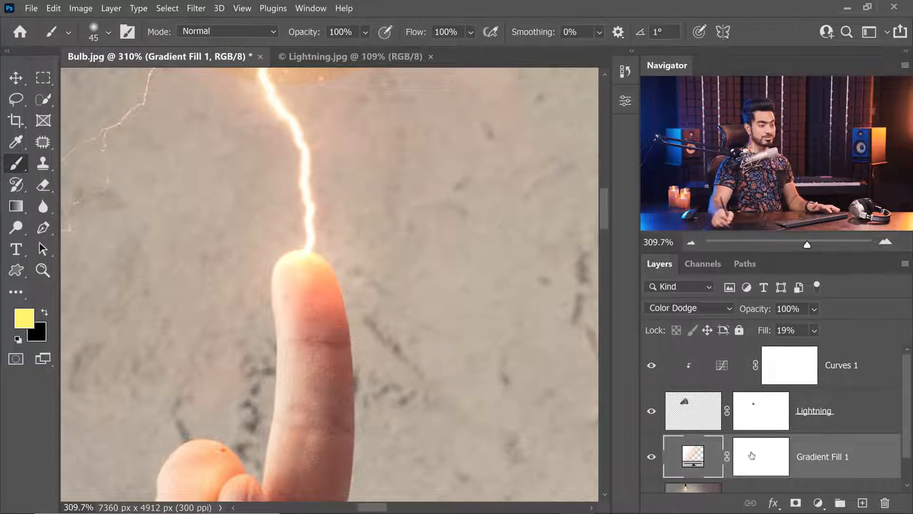
pyautogui.doubleClick(693, 456)
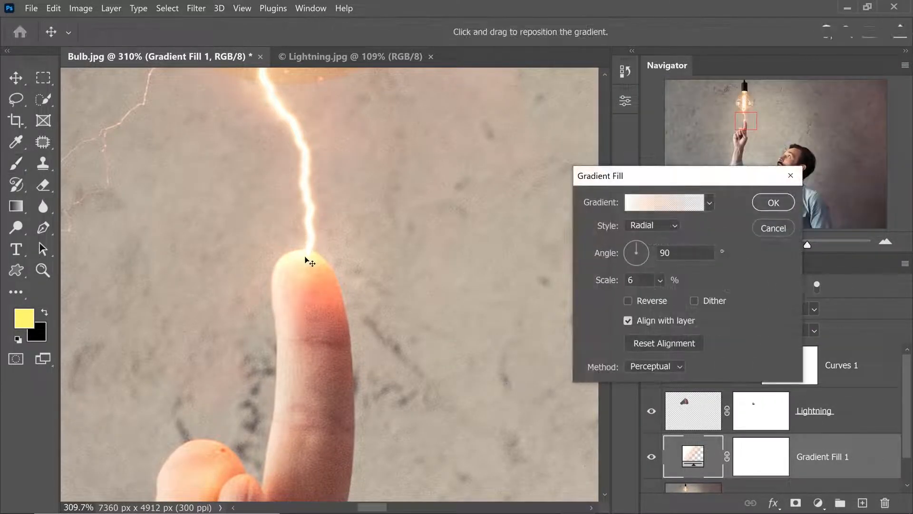
pyautogui.click(768, 207)
pyautogui.moveTo(402, 282); pyautogui.dragTo(433, 273)
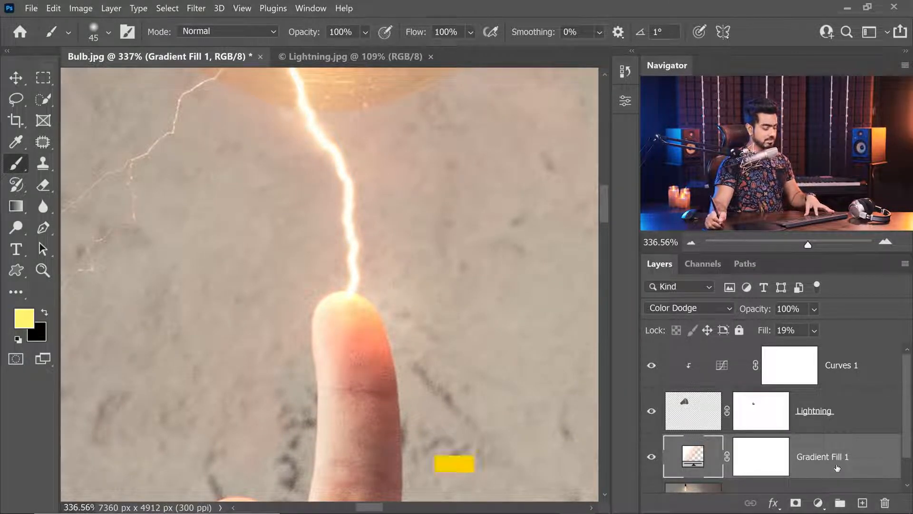
# Duplicate the gradient fill layer and set the copy's blend mode to Screen.
pyautogui.hotkey('ctrl', 'j')
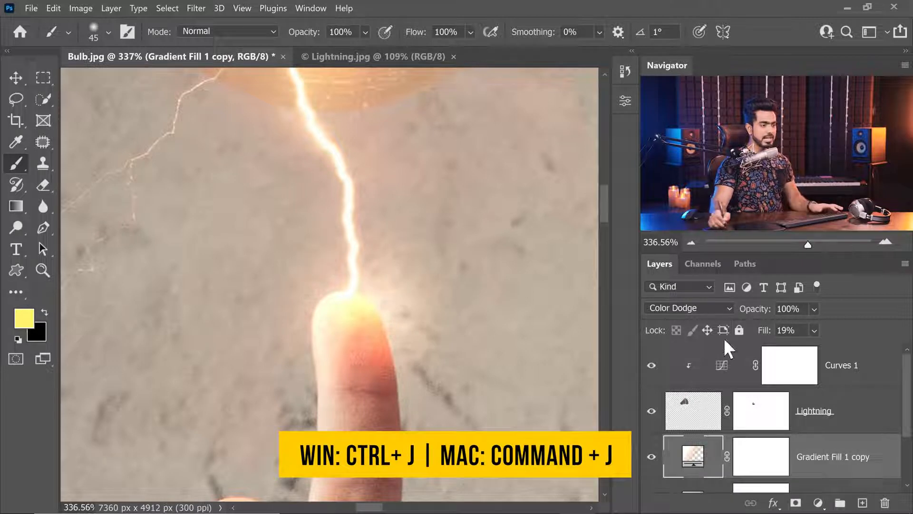
pyautogui.click(672, 308)
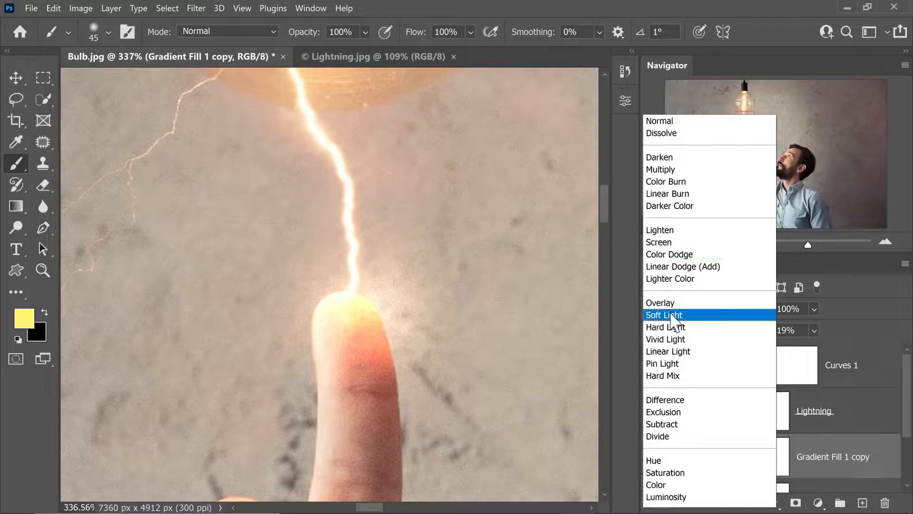
pyautogui.click(680, 246)
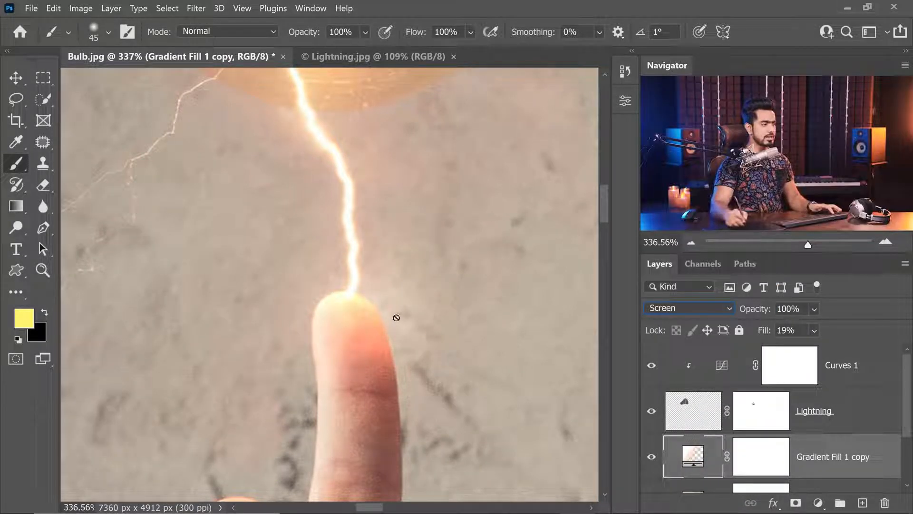
# Move the duplicate glow off the fingertip onto the wall beside it and raise its layer's Fill to 100%.
pyautogui.doubleClick(693, 456)
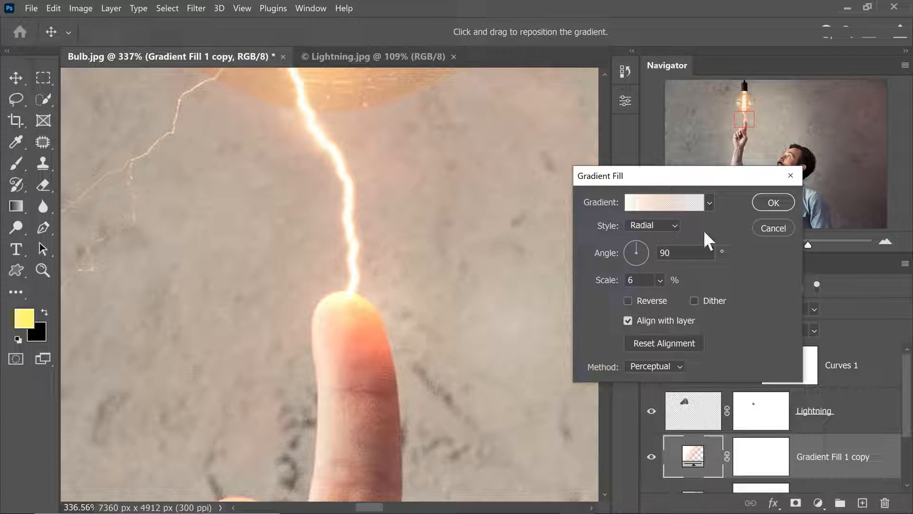
pyautogui.click(772, 203)
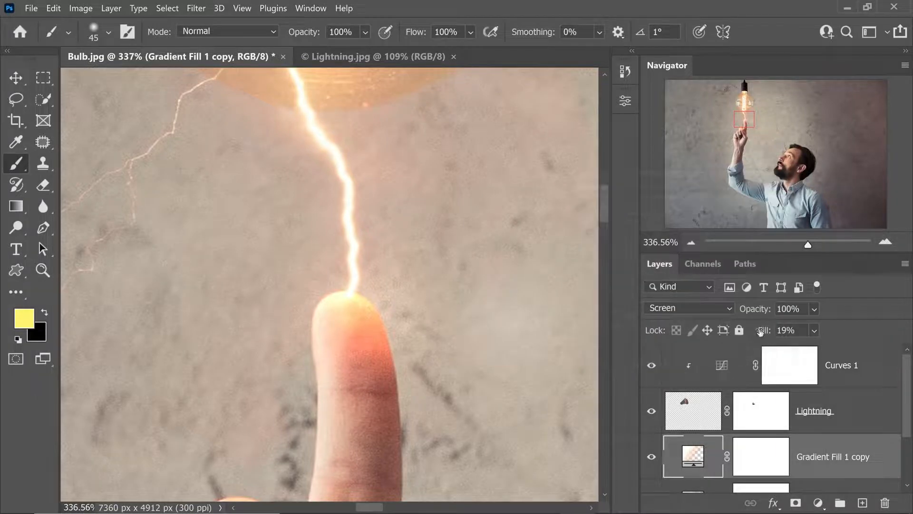
pyautogui.moveTo(760, 332); pyautogui.dragTo(811, 330)
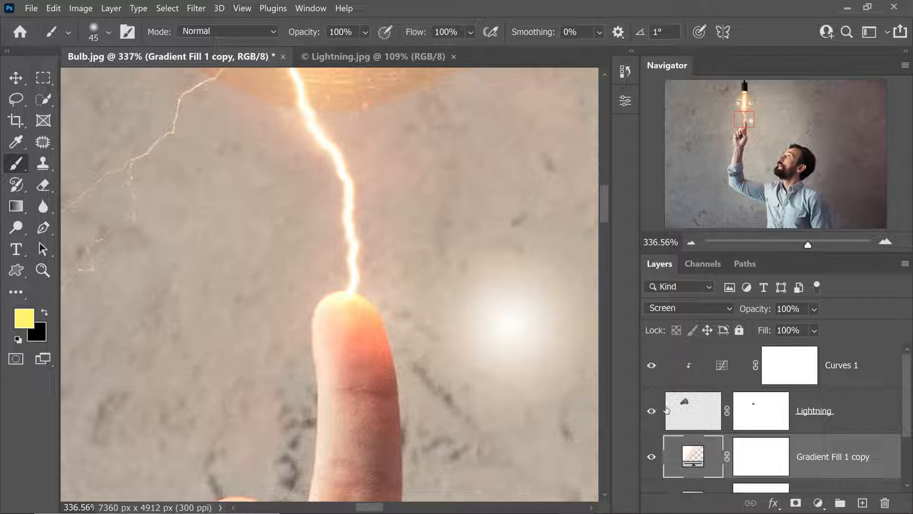
# In the duplicate's gradient, set the end colour stop to orange ff801c and the colour midpoint location to 28%.
pyautogui.doubleClick(693, 456)
pyautogui.click(637, 203)
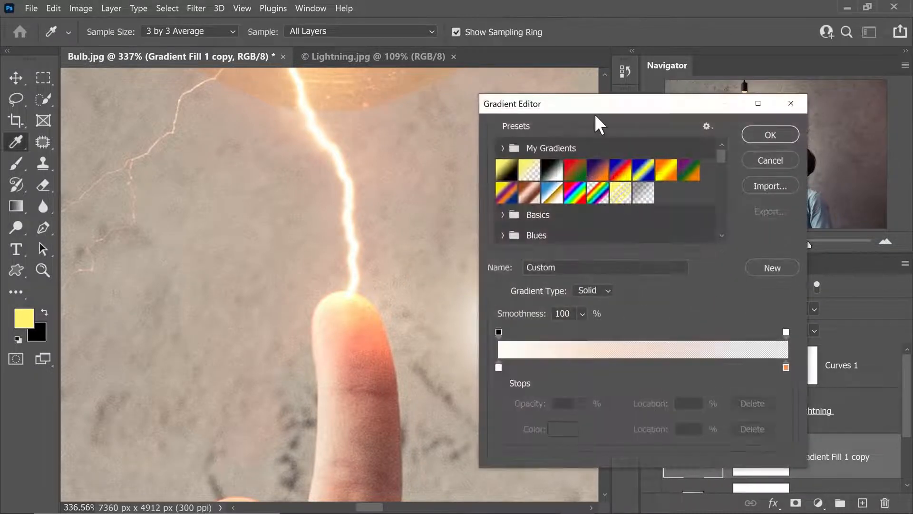
pyautogui.moveTo(594, 114); pyautogui.dragTo(689, 114)
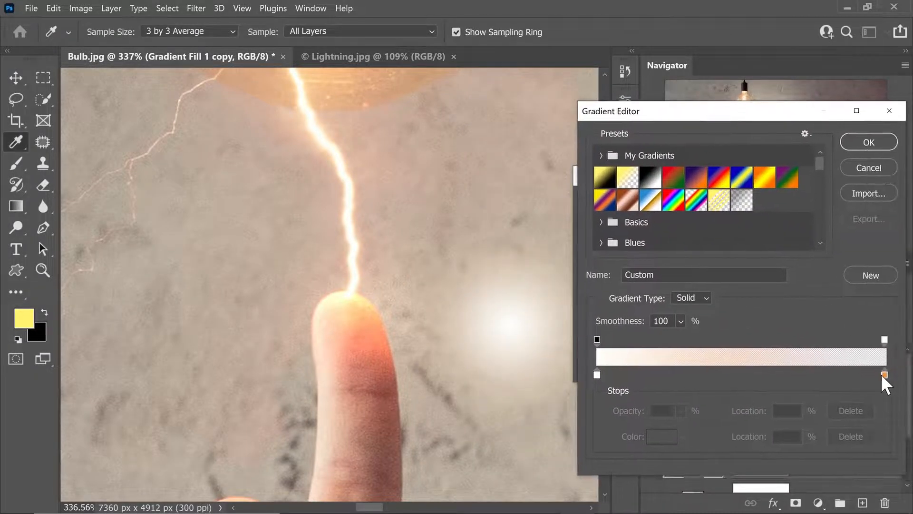
pyautogui.click(884, 375)
pyautogui.click(666, 434)
pyautogui.moveTo(628, 112)
pyautogui.mouseDown()
pyautogui.moveTo(749, 135)
pyautogui.moveTo(811, 173)
pyautogui.moveTo(728, 139)
pyautogui.mouseUp()
pyautogui.click(830, 161)
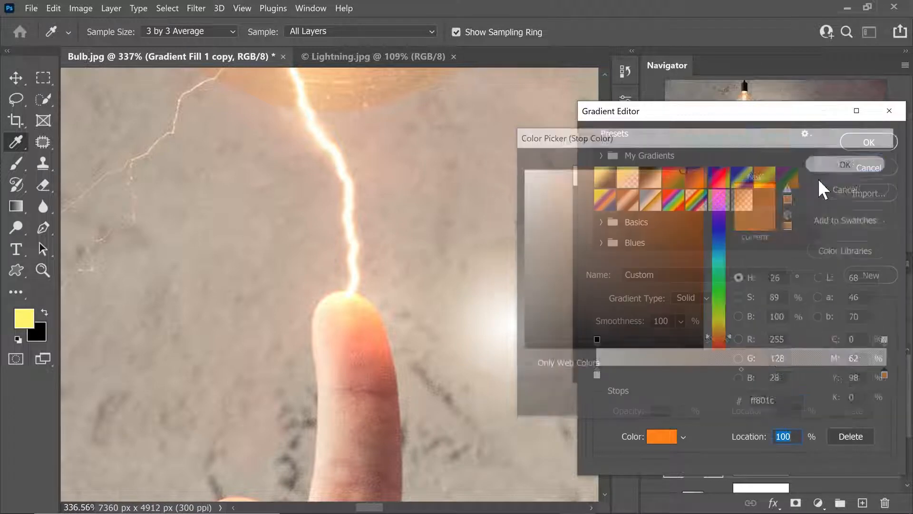
pyautogui.click(741, 369)
pyautogui.moveTo(741, 369); pyautogui.dragTo(679, 369)
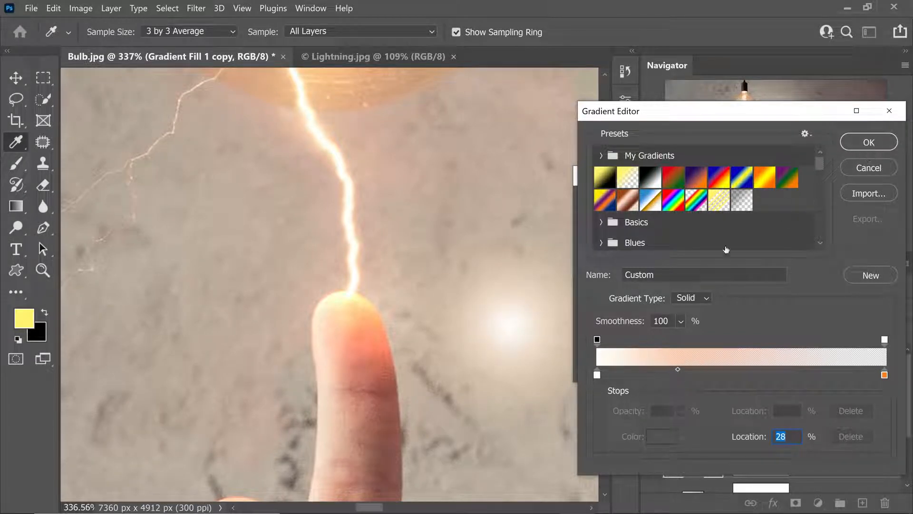
# Set the gradient's start colour stop to pale yellow ffffc9 and accept the gradient, keeping the fill layer unrasterized.
pyautogui.click(597, 374)
pyautogui.click(663, 441)
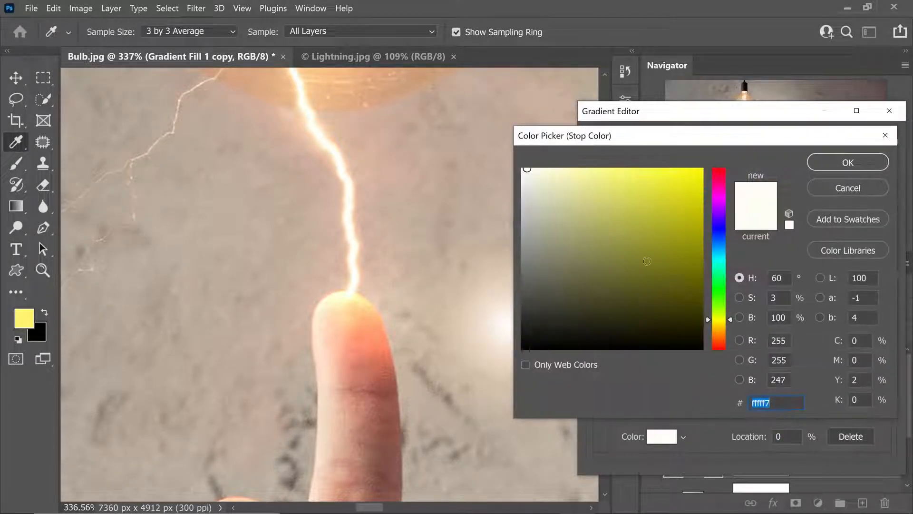
pyautogui.click(605, 169)
pyautogui.moveTo(614, 147); pyautogui.dragTo(705, 157)
pyautogui.click(645, 178)
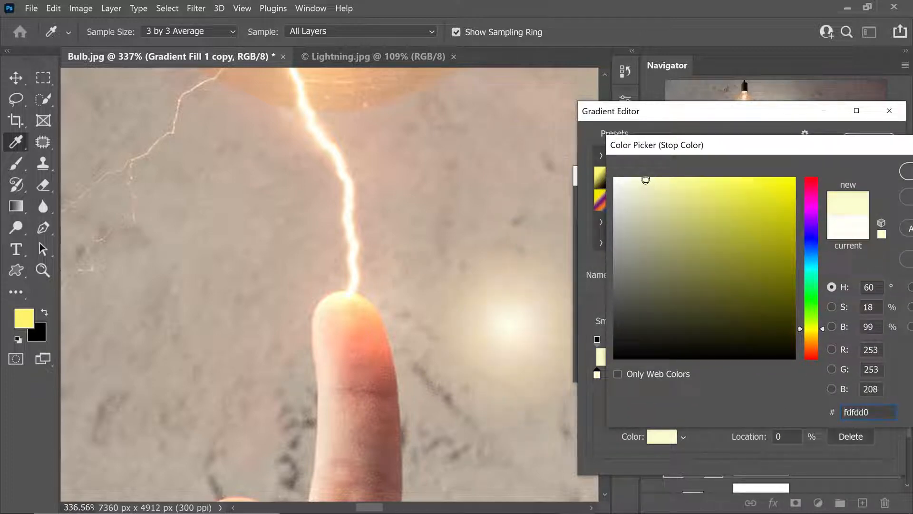
pyautogui.moveTo(645, 179); pyautogui.dragTo(652, 178)
pyautogui.click(655, 177)
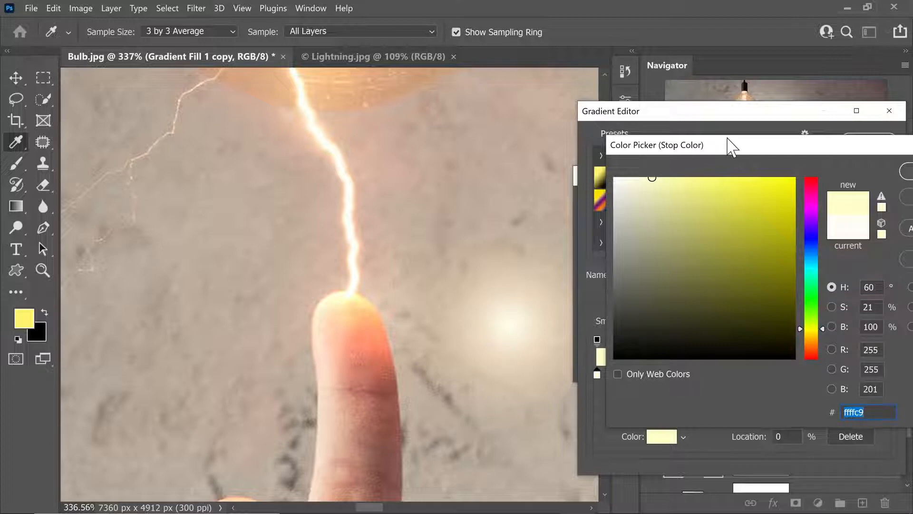
pyautogui.moveTo(728, 141); pyautogui.dragTo(567, 144)
pyautogui.click(794, 169)
pyautogui.click(867, 141)
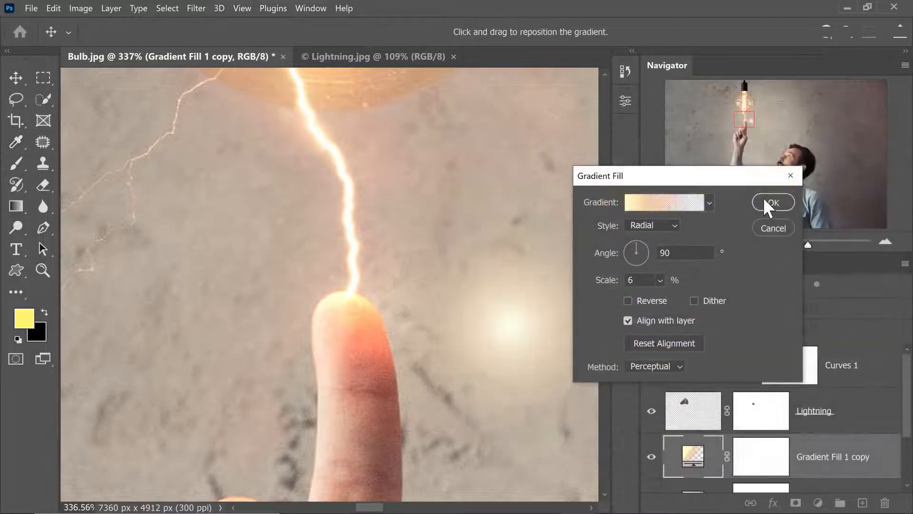
pyautogui.click(766, 201)
pyautogui.click(525, 334)
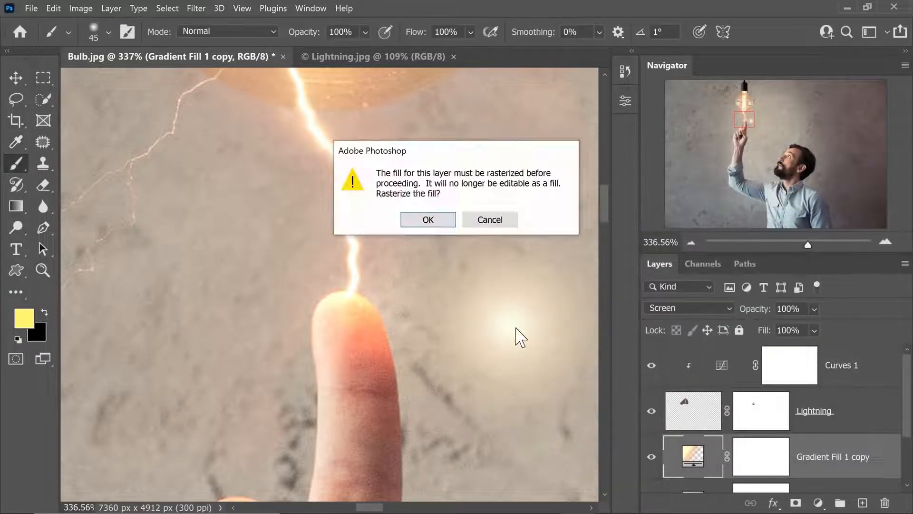
pyautogui.click(493, 220)
# Move the duplicate glow onto the fingertip where the lightning ends and set its gradient fill scale to 4%.
pyautogui.doubleClick(701, 461)
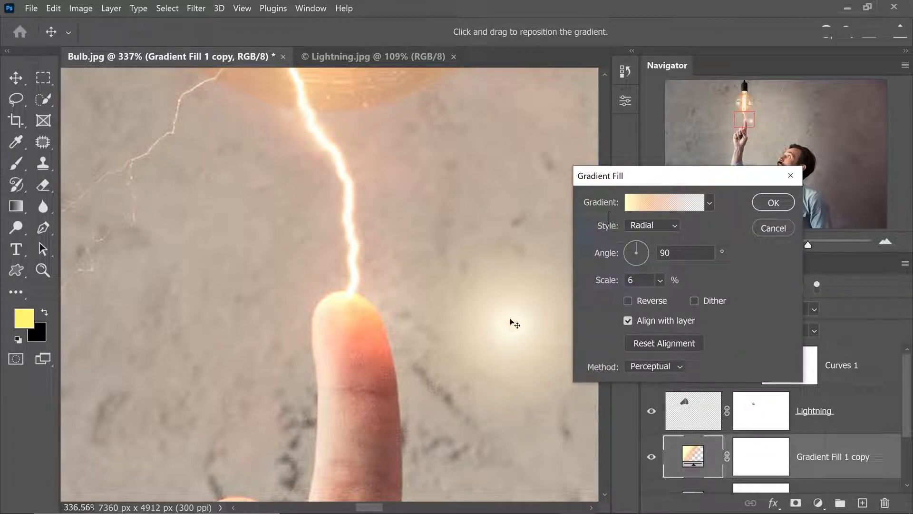
pyautogui.moveTo(513, 324); pyautogui.dragTo(354, 300)
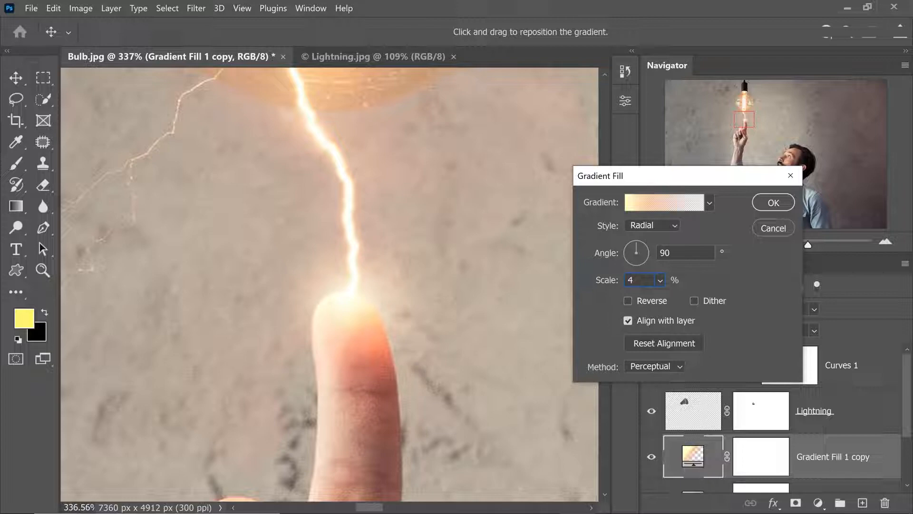
pyautogui.click(772, 208)
pyautogui.scroll(-10, 404, 265)
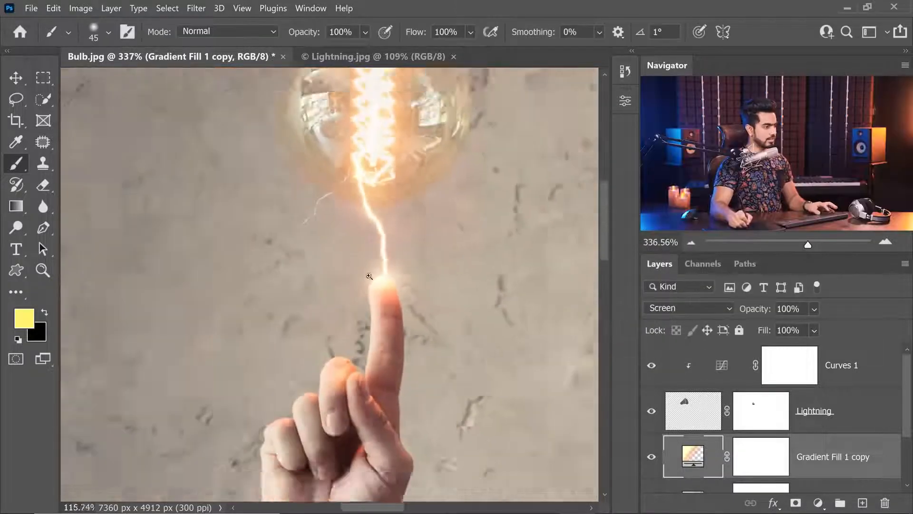
pyautogui.scroll(-5, 320, 224)
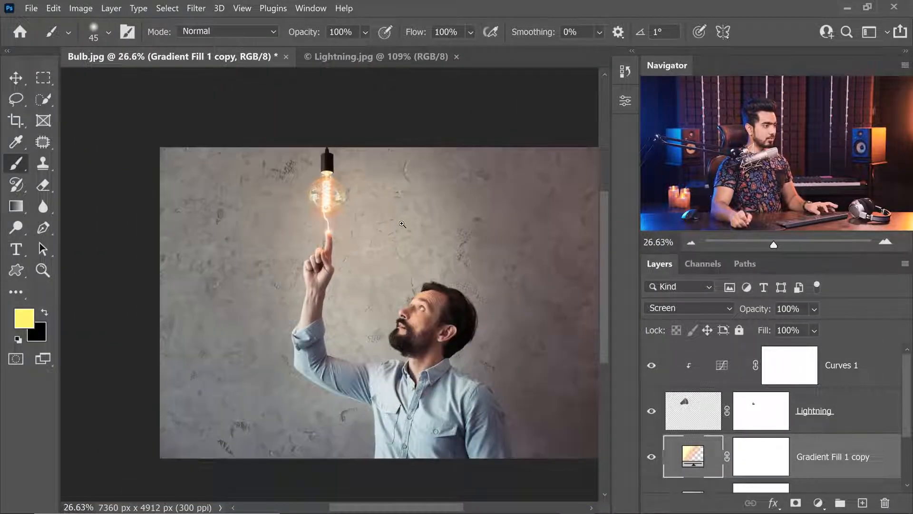
pyautogui.scroll(3, 417, 222)
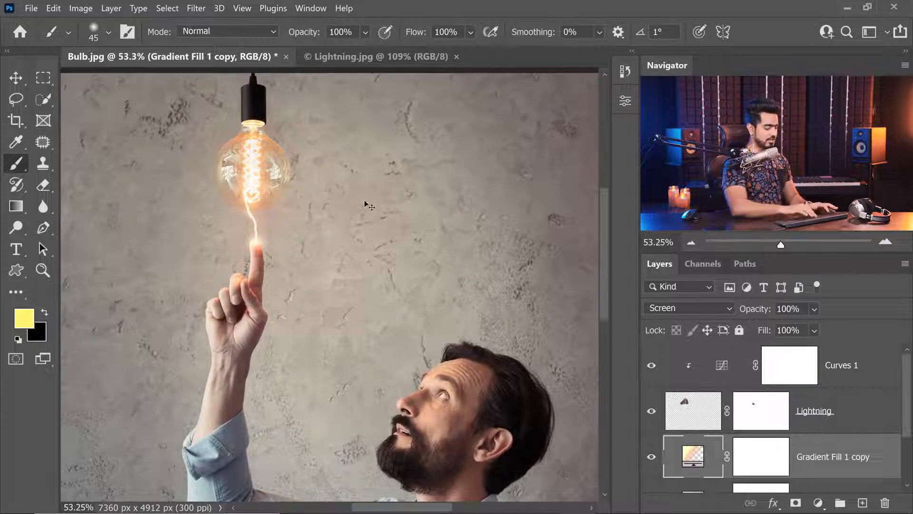
pyautogui.scroll(-2, 366, 202)
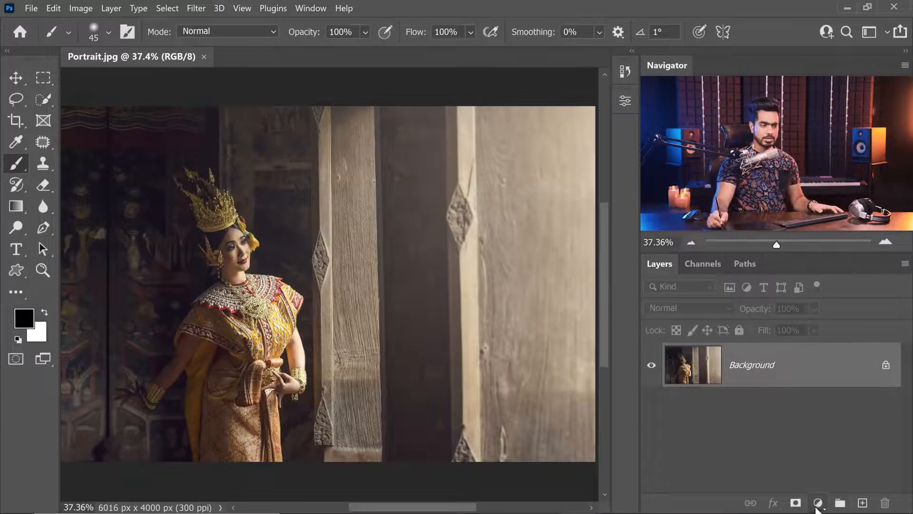
# In Portrait.jpg, try a default Hue/Saturation adjustment layer in Color Dodge mode and delete it.
pyautogui.click(818, 502)
pyautogui.click(808, 369)
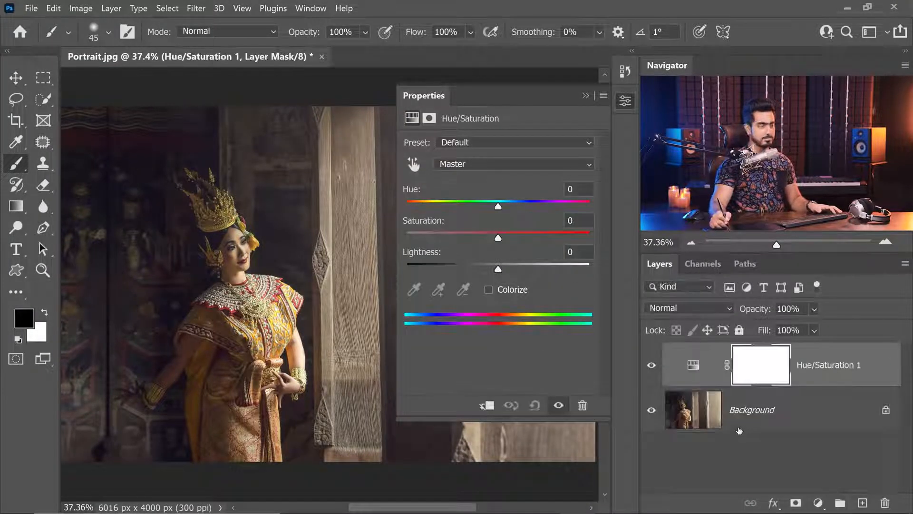
pyautogui.click(688, 309)
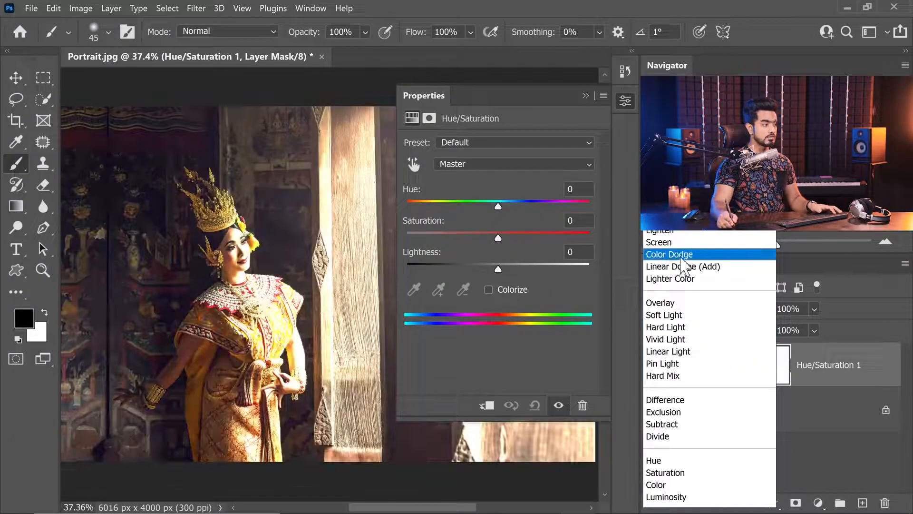
pyautogui.click(681, 257)
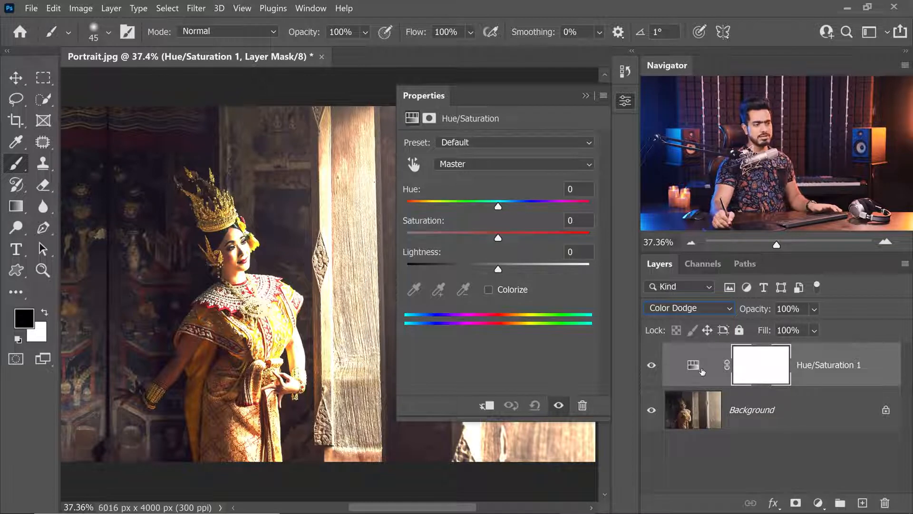
pyautogui.click(586, 96)
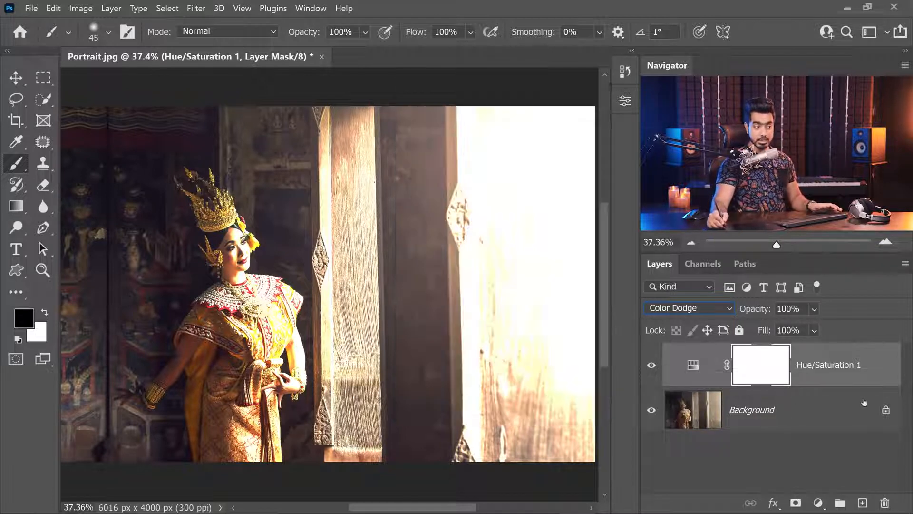
pyautogui.moveTo(858, 373)
pyautogui.mouseDown()
pyautogui.moveTo(859, 497)
pyautogui.moveTo(884, 503)
pyautogui.mouseUp()
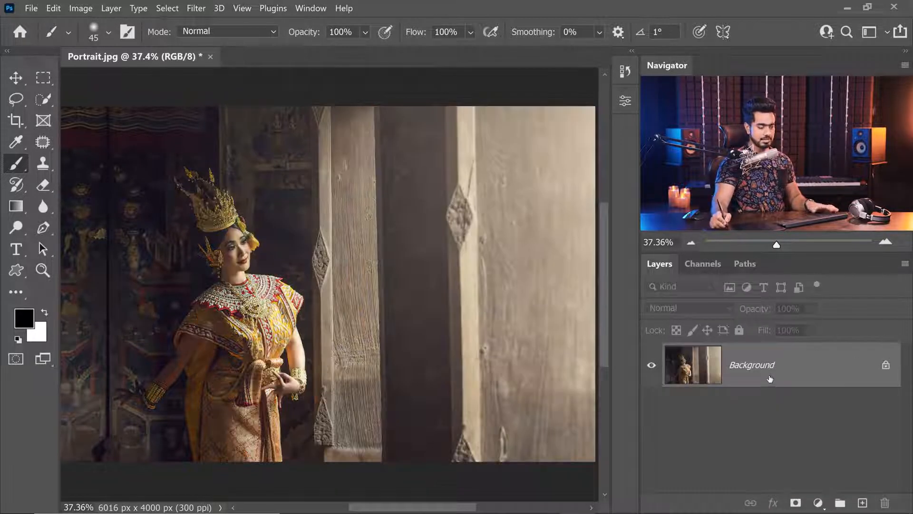
# Try a duplicate of the Background layer in Color Dodge mode and delete it.
pyautogui.hotkey('ctrl', 'j')
pyautogui.click(680, 308)
pyautogui.scroll(-5, 679, 333)
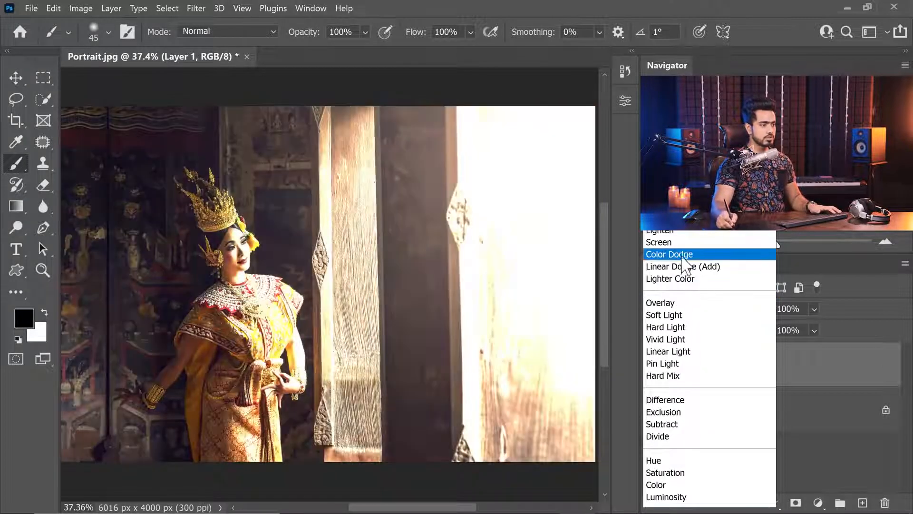
pyautogui.click(675, 255)
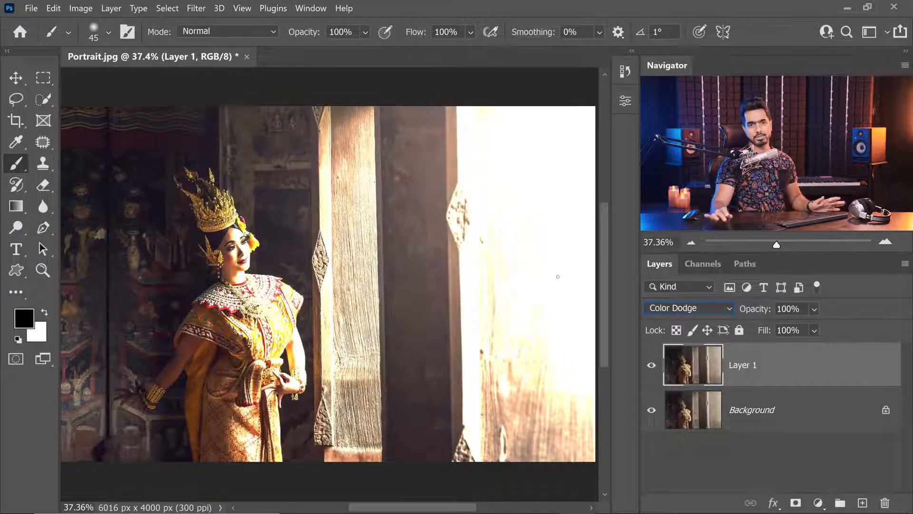
pyautogui.moveTo(851, 361)
pyautogui.mouseDown()
pyautogui.moveTo(860, 490)
pyautogui.moveTo(885, 503)
pyautogui.mouseUp()
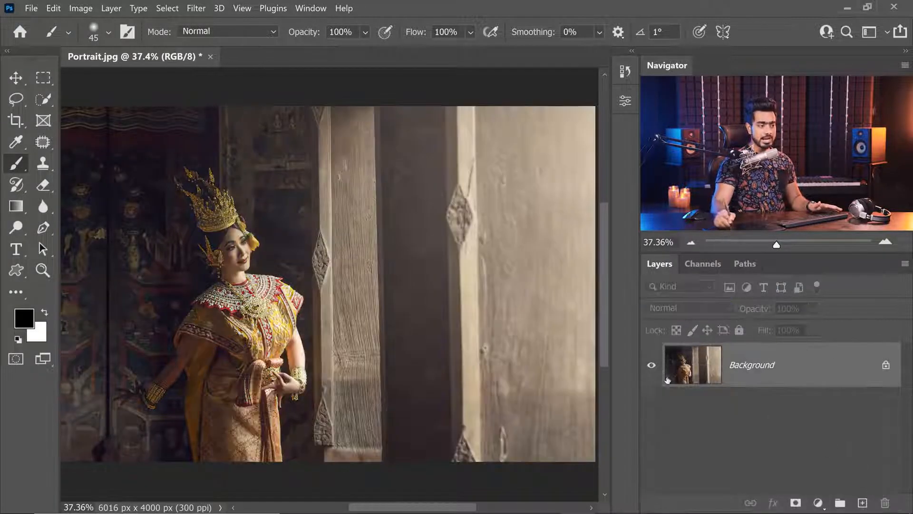
# Add a Hue/Saturation adjustment layer above the Background, try a saturation of +28, and reset the adjustment to its defaults.
pyautogui.click(818, 503)
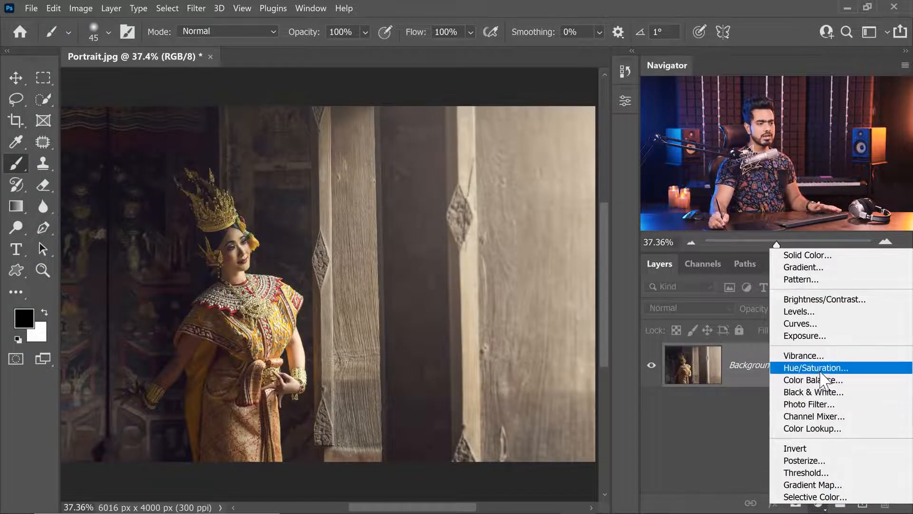
pyautogui.click(826, 369)
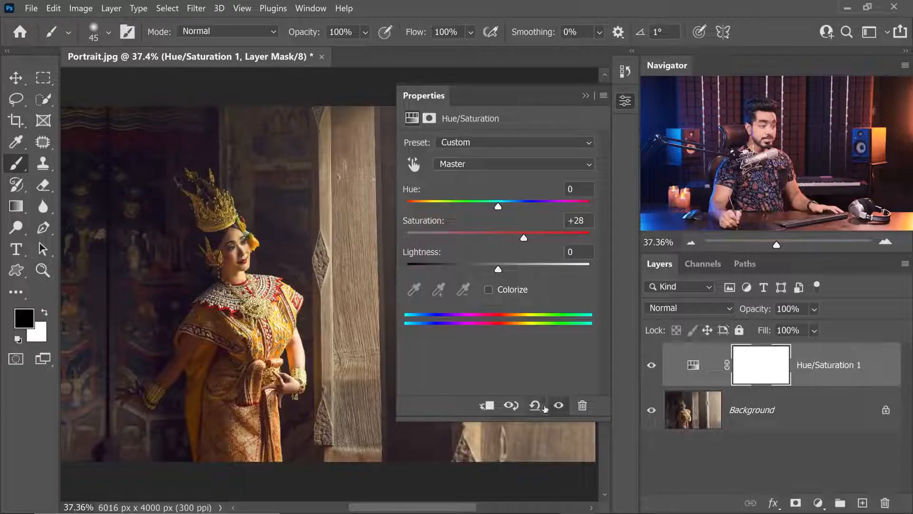
pyautogui.click(535, 405)
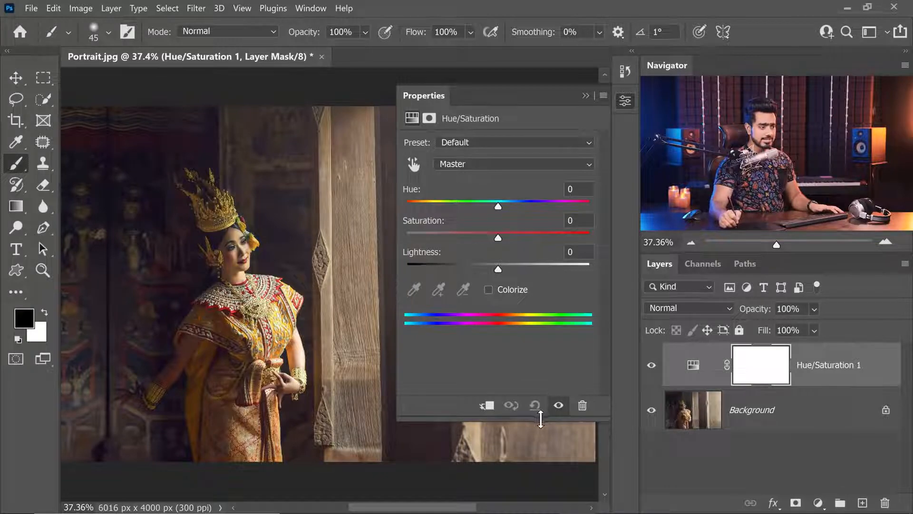
# Set the Hue/Saturation adjustment layer's blend mode to Color Dodge and lower its fill to 12%.
pyautogui.click(689, 309)
pyautogui.click(668, 254)
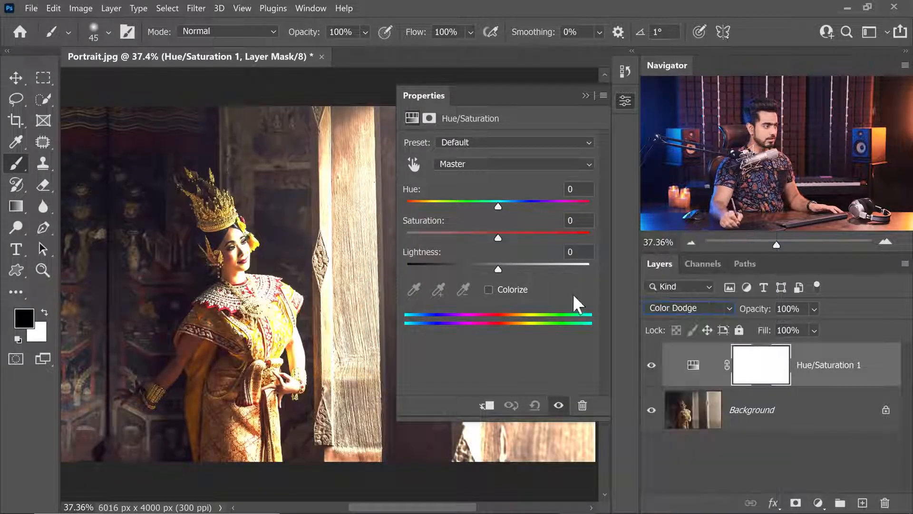
pyautogui.click(586, 96)
pyautogui.scroll(5, 241, 244)
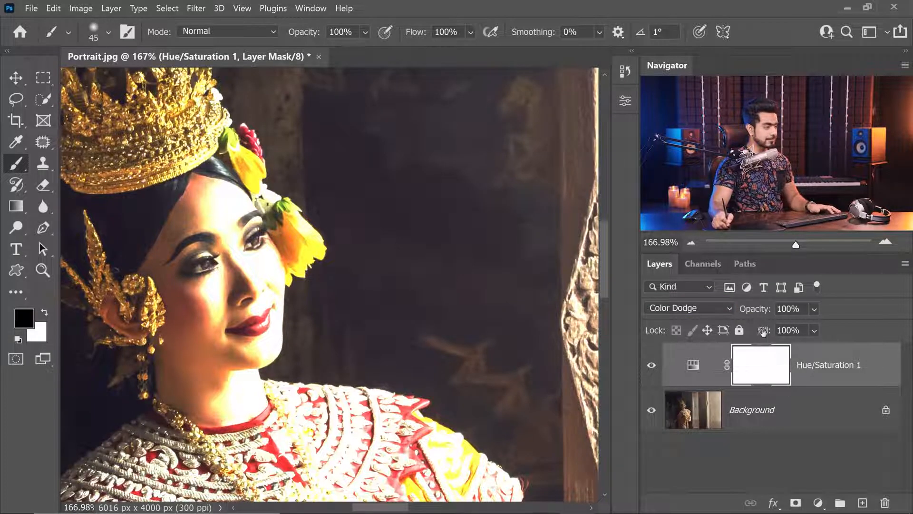
pyautogui.moveTo(763, 331); pyautogui.dragTo(758, 332)
pyautogui.scroll(6, 287, 267)
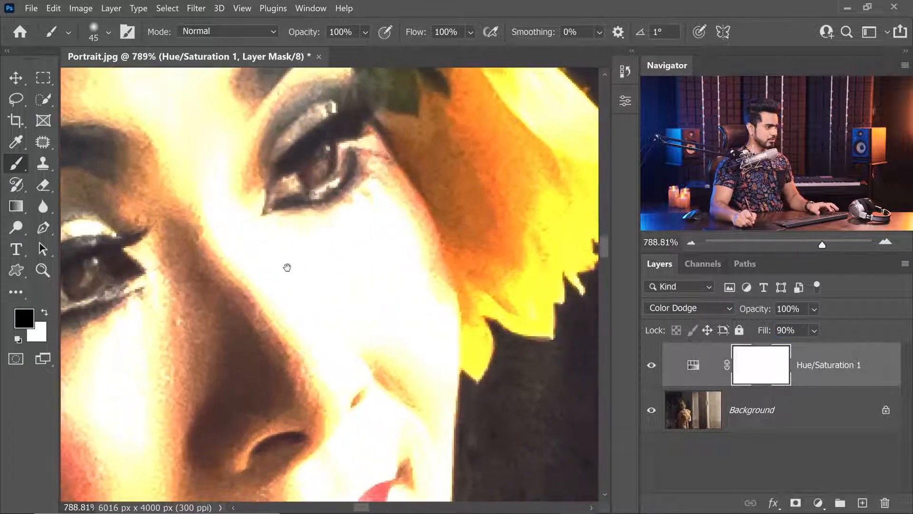
pyautogui.moveTo(287, 267); pyautogui.dragTo(400, 228)
pyautogui.moveTo(766, 331)
pyautogui.mouseDown()
pyautogui.moveTo(737, 334)
pyautogui.moveTo(756, 336)
pyautogui.mouseUp()
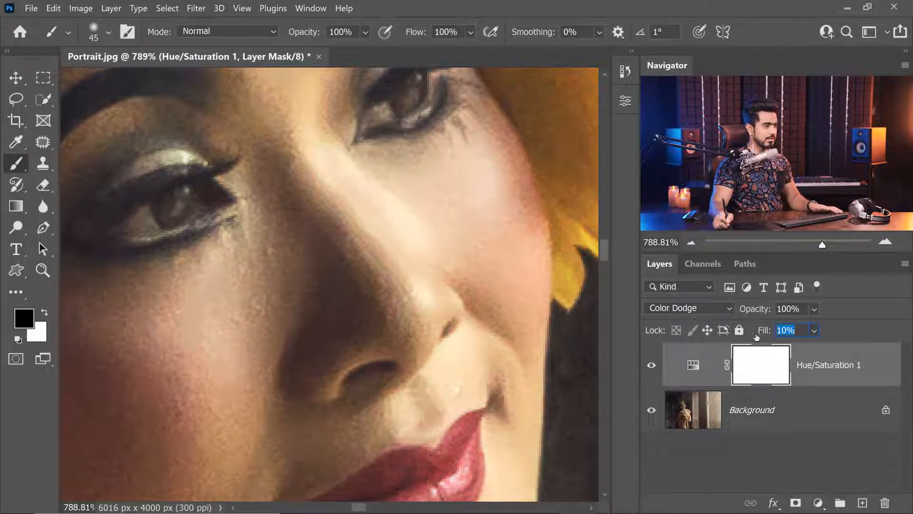
pyautogui.hotkey('ctrl', '0')
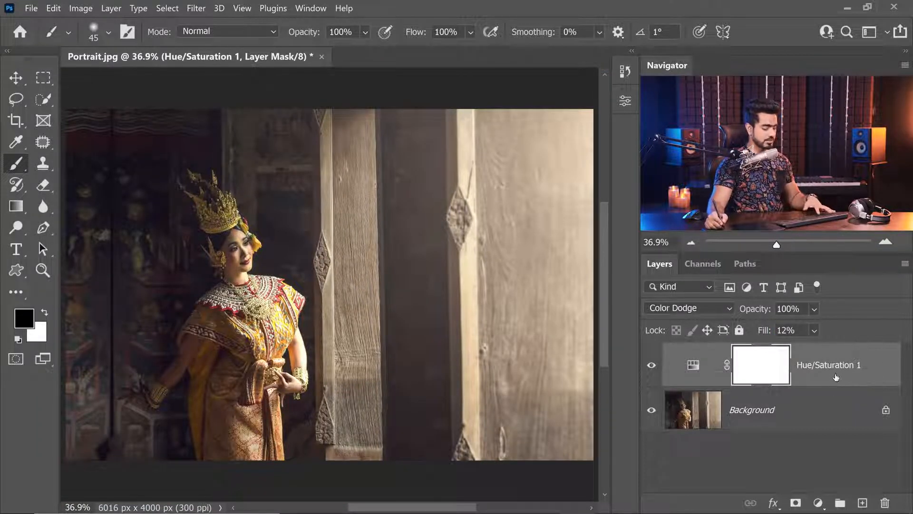
# Duplicate the Hue/Saturation layer, rename the original "Color Dodge" and the copy "Color Burn".
pyautogui.hotkey('ctrl', 'j')
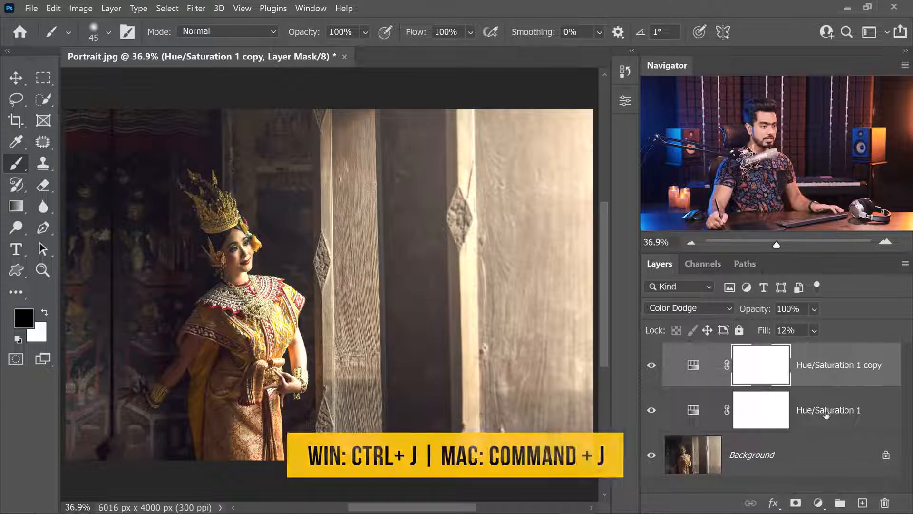
pyautogui.doubleClick(836, 407)
pyautogui.write('Color D')
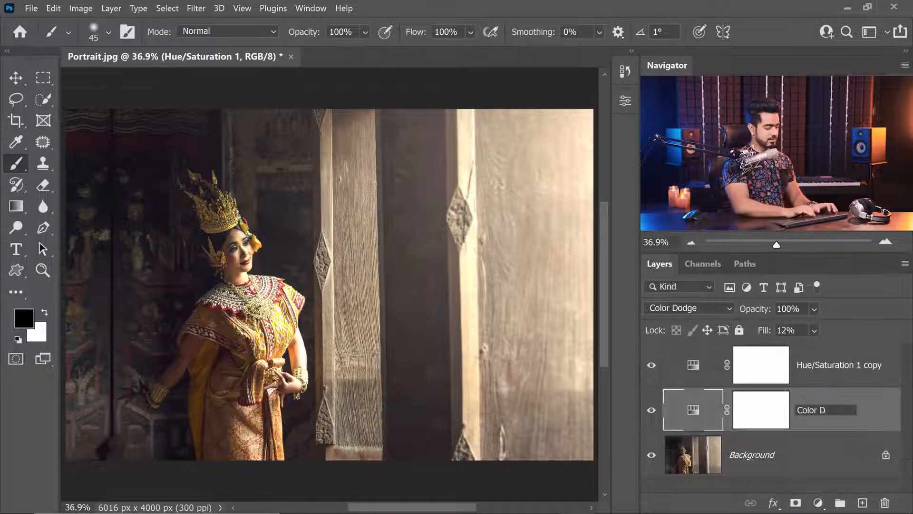
pyautogui.write('odge')
pyautogui.press('Return')
pyautogui.doubleClick(824, 370)
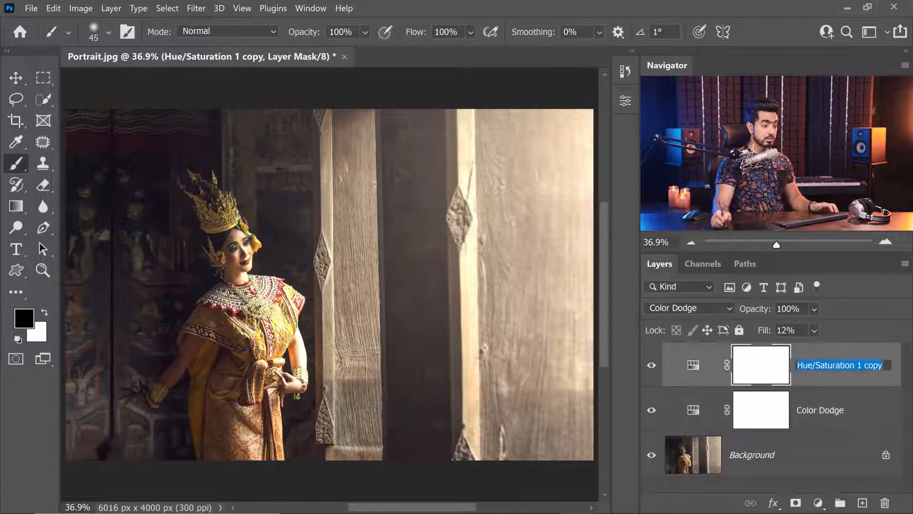
pyautogui.write('Color Burn')
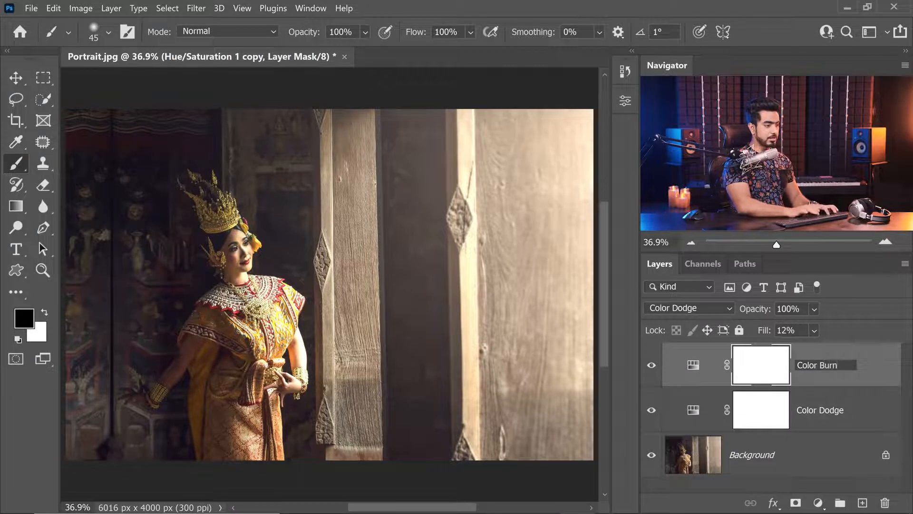
pyautogui.press('Return')
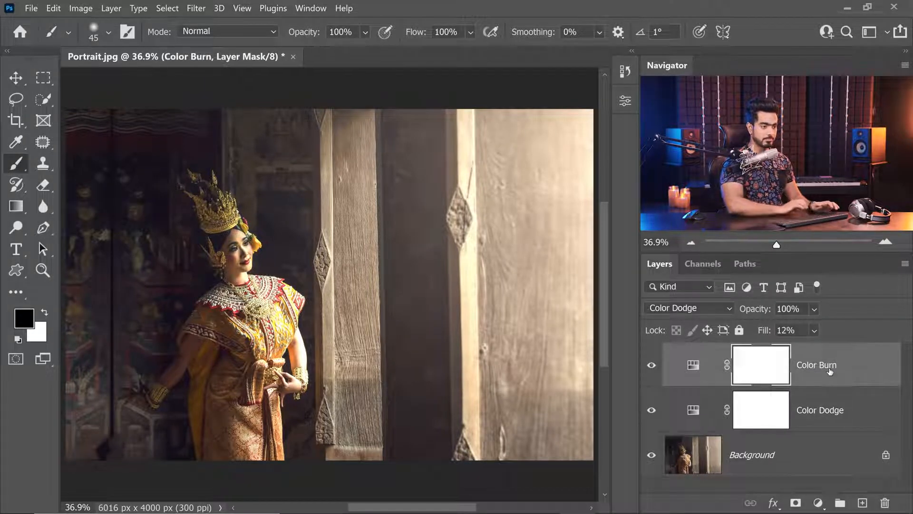
# Raise the Color Burn layer's fill to 100% and change its blend mode to Color Burn.
pyautogui.click(671, 309)
pyautogui.click(842, 330)
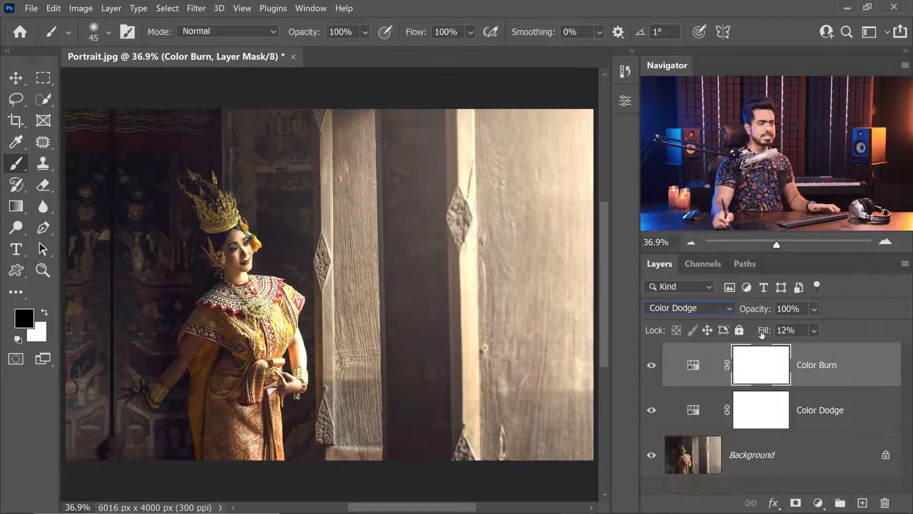
pyautogui.moveTo(762, 334); pyautogui.dragTo(909, 312)
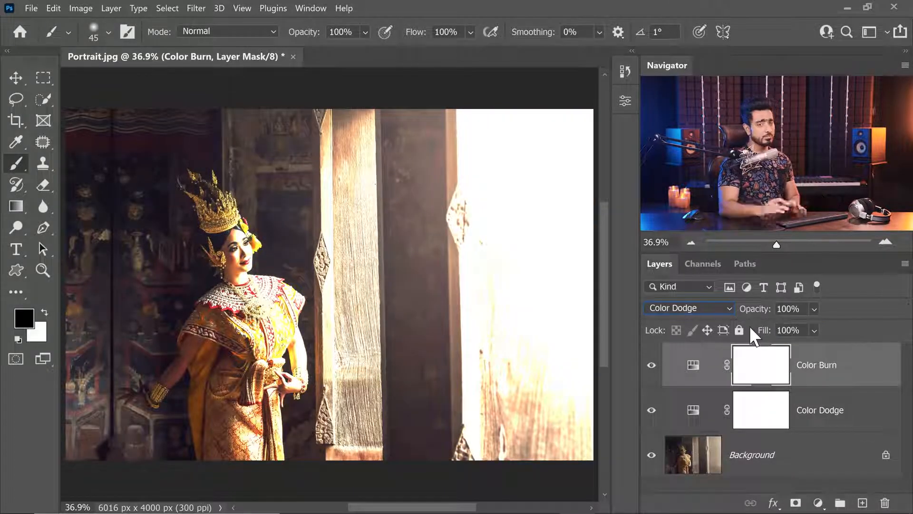
pyautogui.click(692, 310)
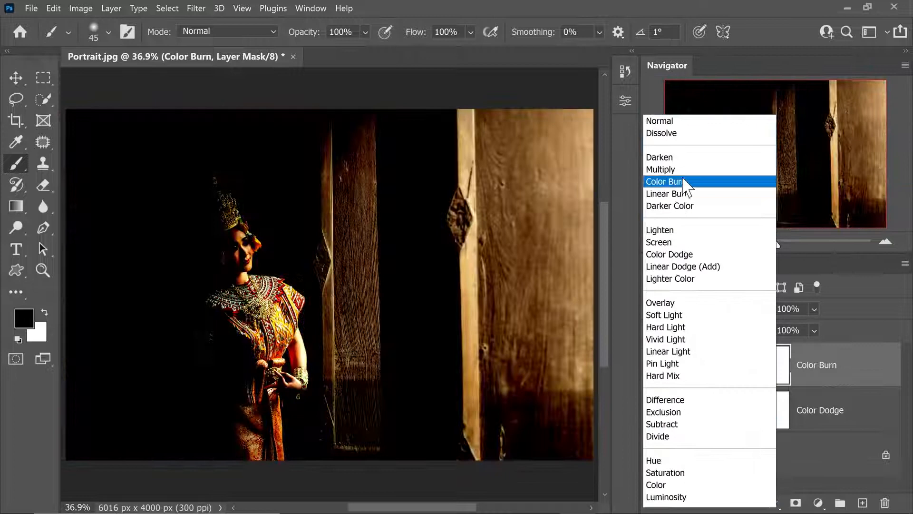
pyautogui.click(685, 183)
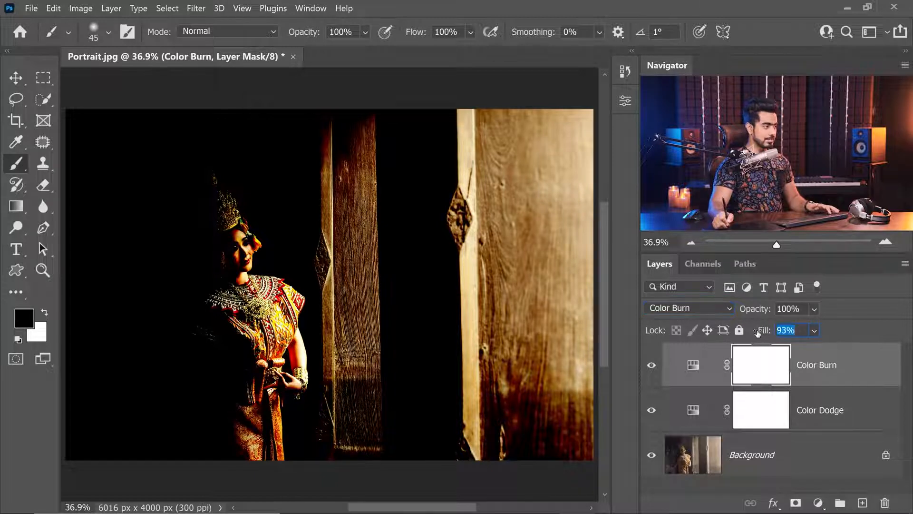
# Lower the Color Burn layer's fill to 10%, judging it on the dark background beside the face.
pyautogui.moveTo(750, 334); pyautogui.dragTo(751, 334)
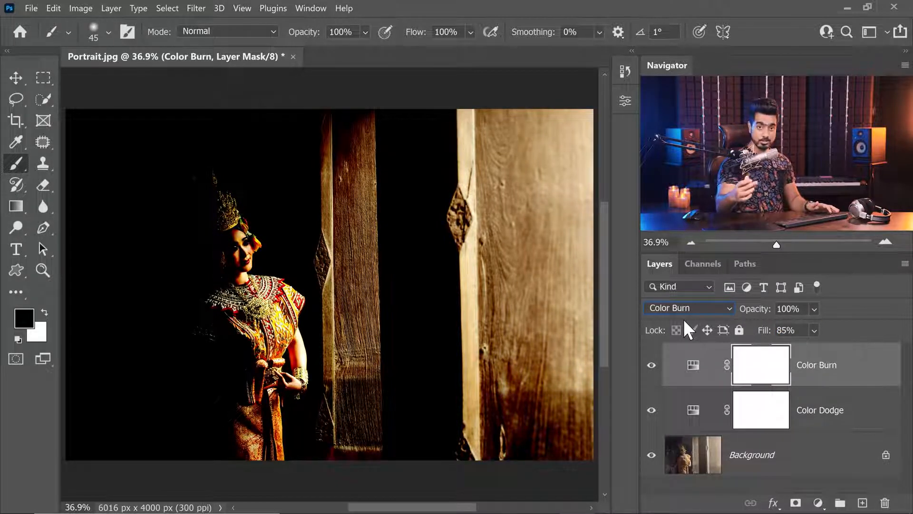
pyautogui.moveTo(765, 330); pyautogui.dragTo(725, 335)
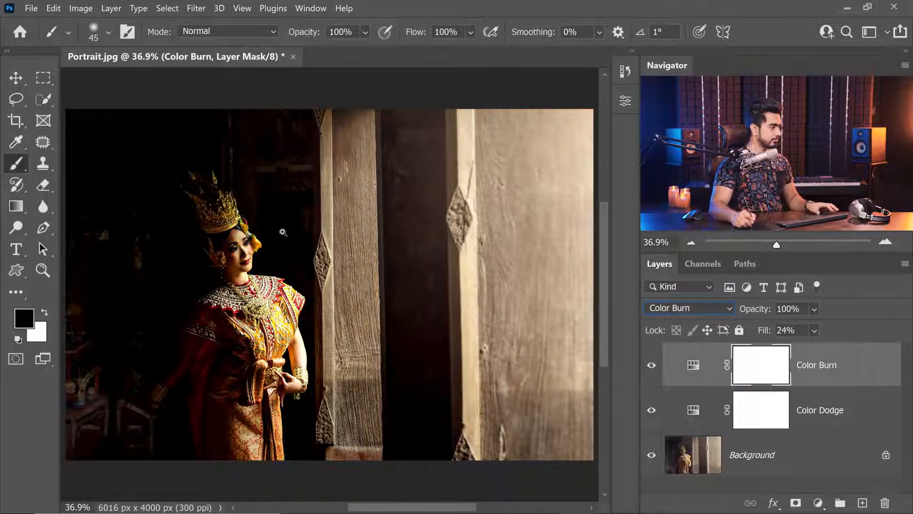
pyautogui.moveTo(283, 232); pyautogui.dragTo(344, 214)
pyautogui.moveTo(763, 332); pyautogui.dragTo(749, 331)
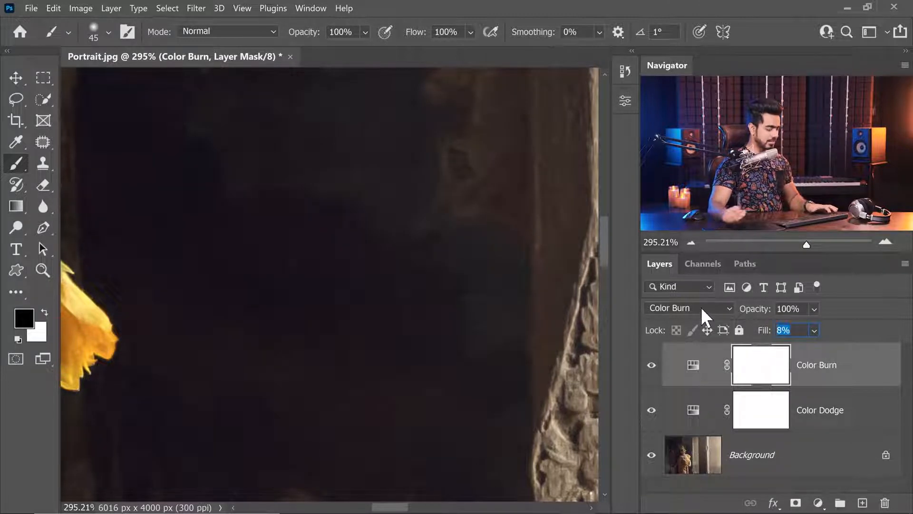
pyautogui.write('10')
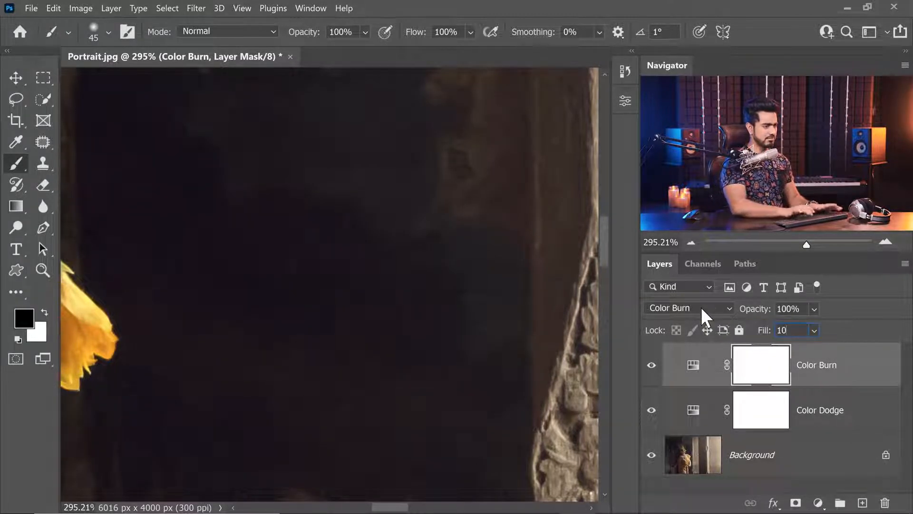
pyautogui.press('Return')
pyautogui.hotkey('ctrl', '0')
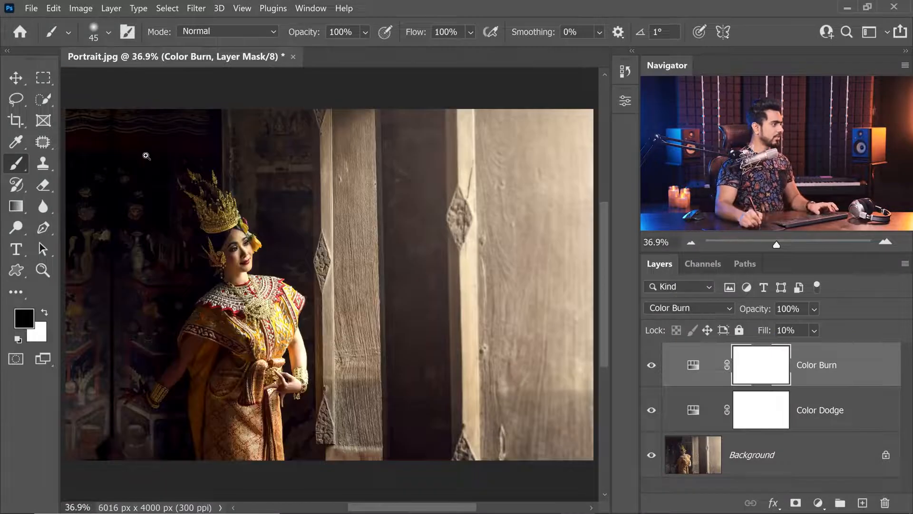
# Set the Color Burn layer's fill to 8%, judging it on the dark patterned door behind the woman.
pyautogui.moveTo(147, 155); pyautogui.dragTo(403, 216)
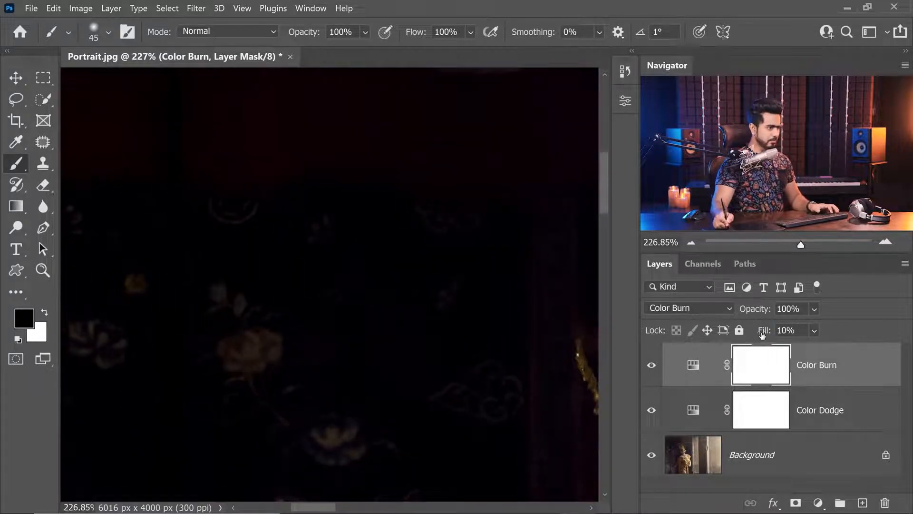
pyautogui.moveTo(762, 333); pyautogui.dragTo(763, 337)
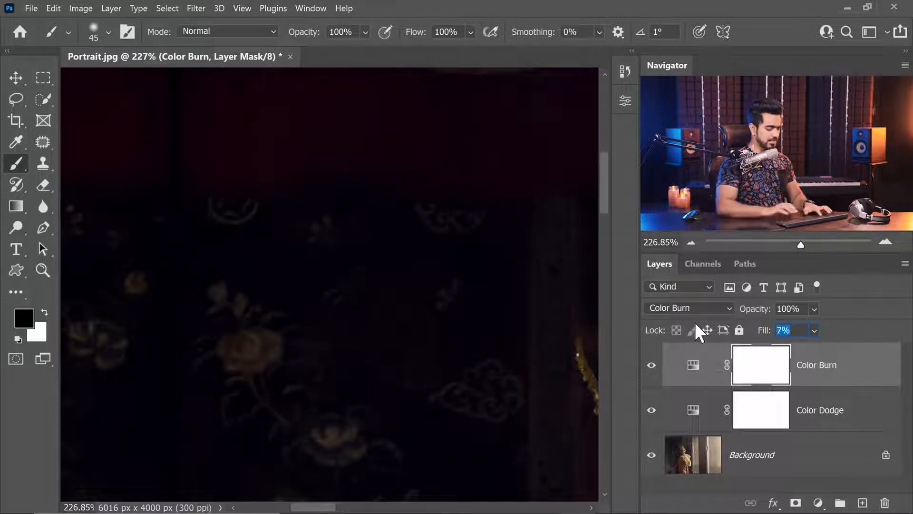
pyautogui.write('8')
pyautogui.press('Return')
pyautogui.hotkey('ctrl', '0')
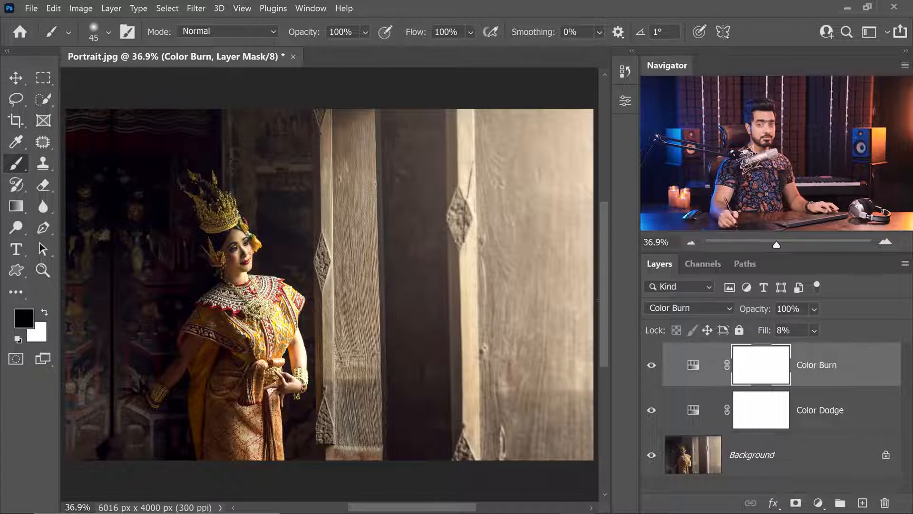
# Compare the photo before and after by hiding and showing all layers except the Background twice.
pyautogui.keyDown('alt'); pyautogui.click(653, 456); pyautogui.keyUp('alt')
pyautogui.keyDown('alt'); pyautogui.click(654, 457); pyautogui.keyUp('alt')
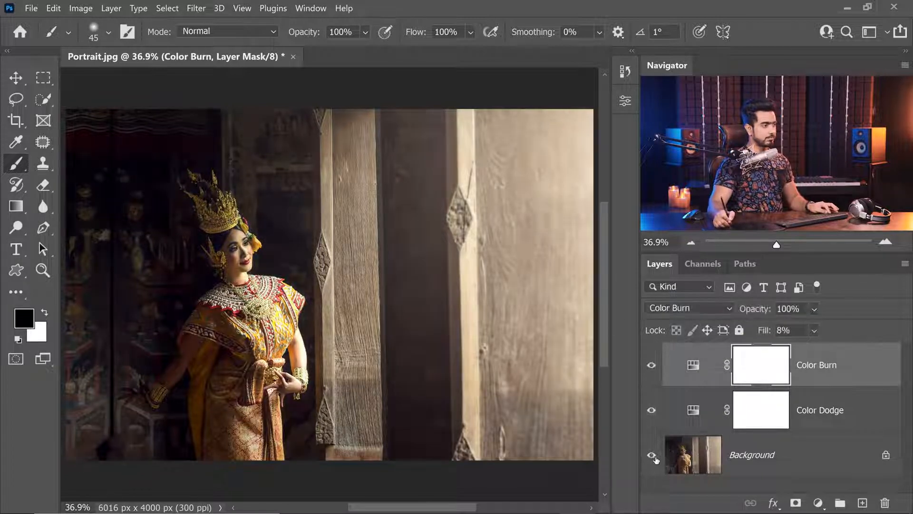
pyautogui.keyDown('alt'); pyautogui.click(653, 456); pyautogui.keyUp('alt')
pyautogui.keyDown('alt'); pyautogui.click(654, 457); pyautogui.keyUp('alt')
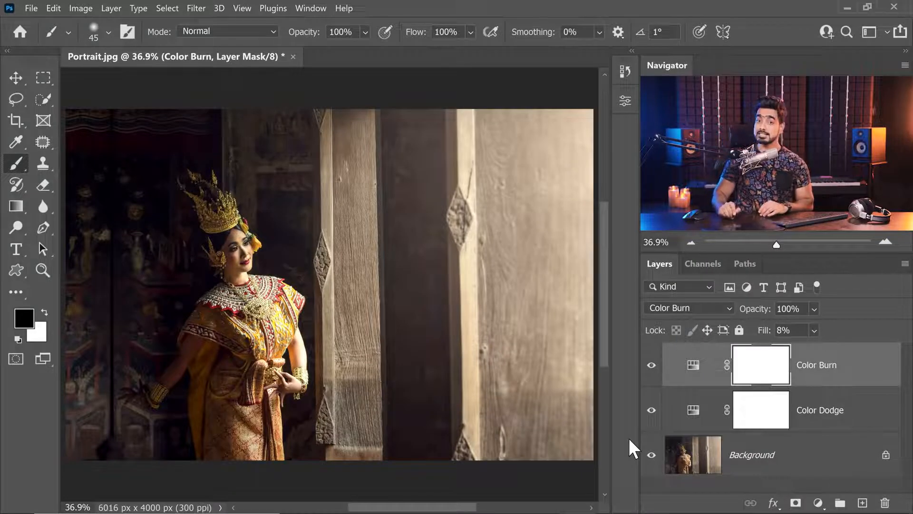
# Try colorizing the Color Dodge layer's Hue/Saturation adjustment with hue 221 and saturation 100.
pyautogui.doubleClick(691, 417)
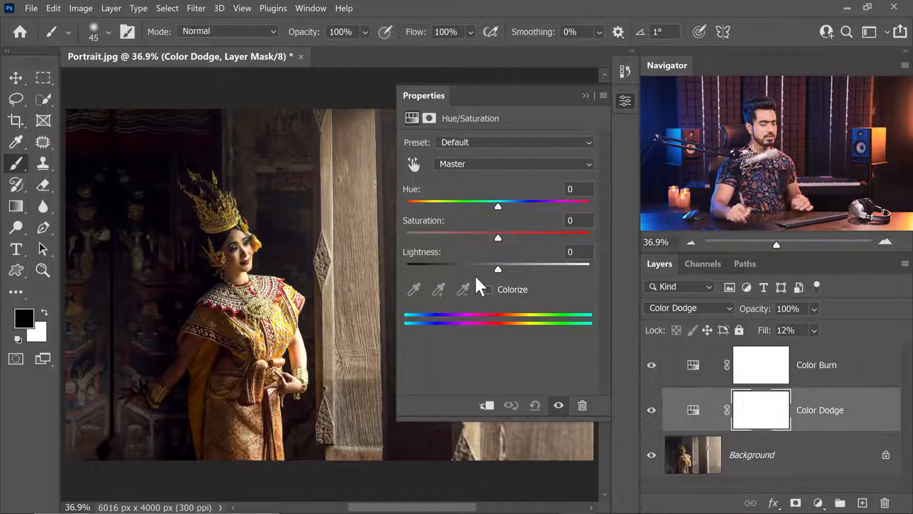
pyautogui.click(488, 290)
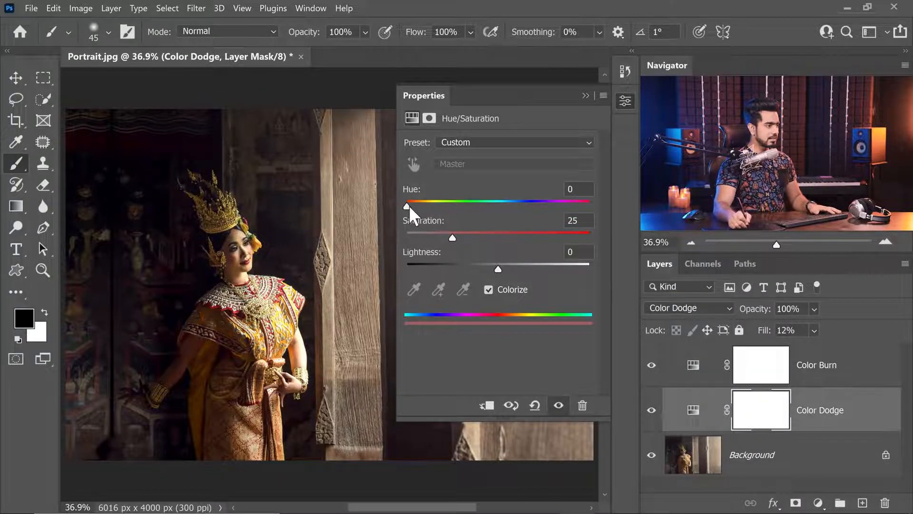
pyautogui.moveTo(408, 205); pyautogui.dragTo(454, 202)
pyautogui.moveTo(517, 198); pyautogui.dragTo(533, 202)
pyautogui.moveTo(229, 249); pyautogui.dragTo(335, 277)
pyautogui.moveTo(474, 210); pyautogui.dragTo(597, 240)
pyautogui.moveTo(354, 280); pyautogui.dragTo(192, 270)
pyautogui.moveTo(438, 205)
pyautogui.mouseDown()
pyautogui.moveTo(535, 201)
pyautogui.moveTo(519, 203)
pyautogui.mouseUp()
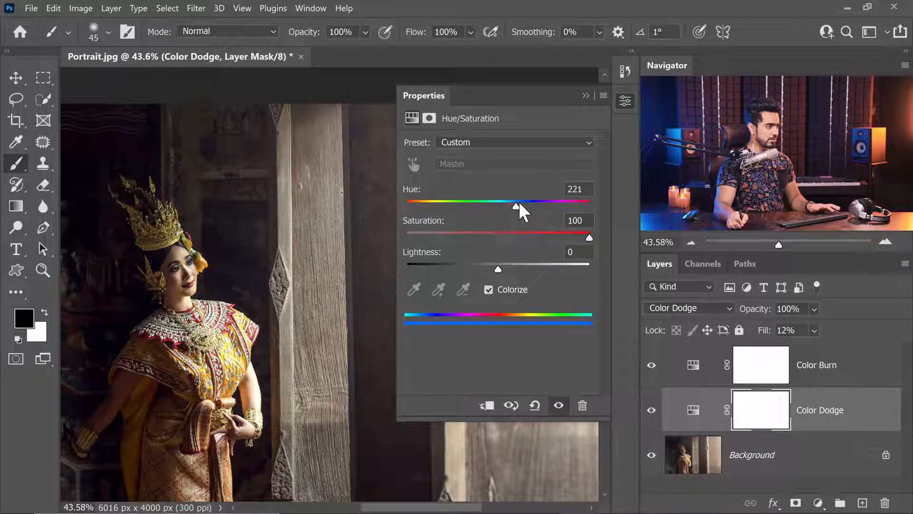
# Try colorizing the Color Burn layer's Hue/Saturation adjustment with hue 183 and saturation 100, and turn Colorize off.
pyautogui.click(691, 370)
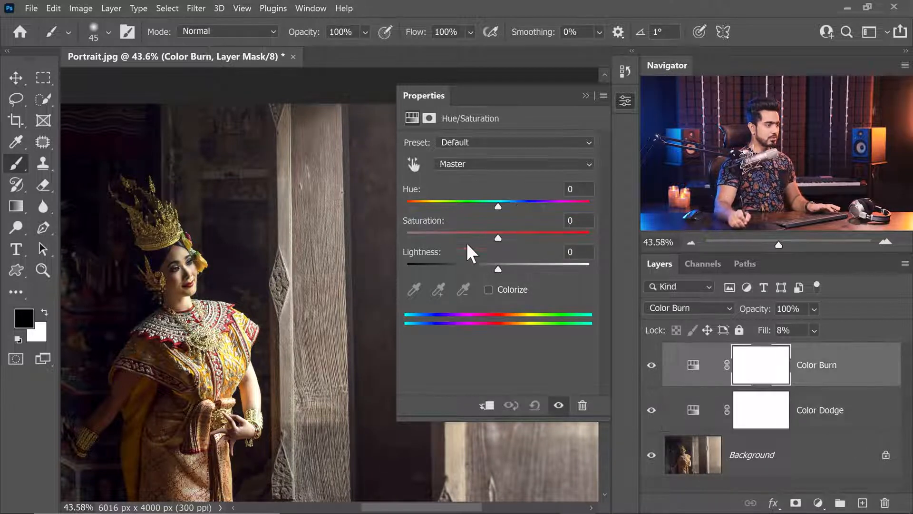
pyautogui.click(497, 291)
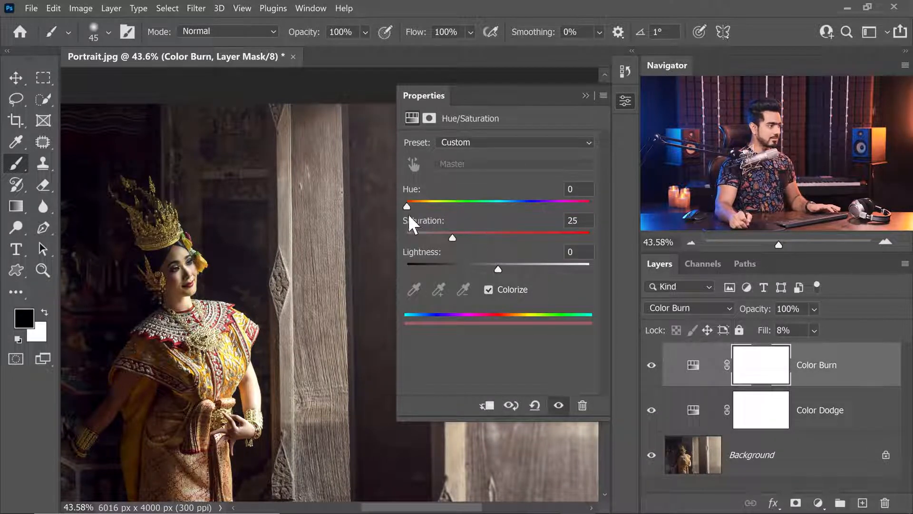
pyautogui.moveTo(278, 254); pyautogui.dragTo(361, 246)
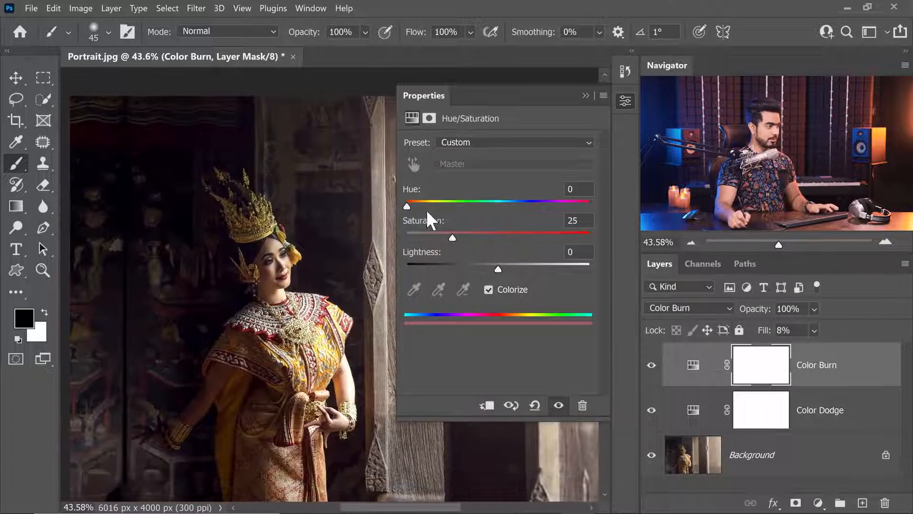
pyautogui.moveTo(456, 237); pyautogui.dragTo(607, 231)
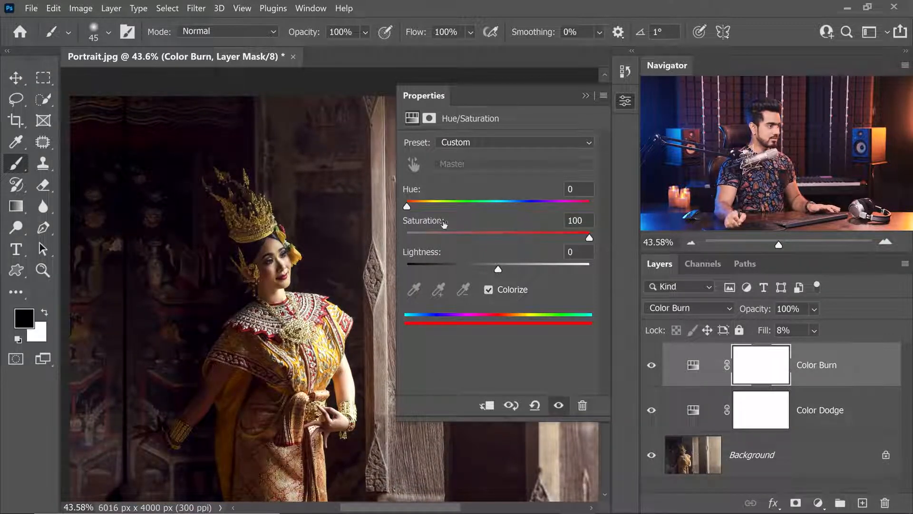
pyautogui.moveTo(407, 207); pyautogui.dragTo(566, 205)
pyautogui.scroll(-3, 218, 248)
pyautogui.moveTo(493, 205)
pyautogui.mouseDown()
pyautogui.moveTo(378, 213)
pyautogui.moveTo(520, 207)
pyautogui.moveTo(500, 209)
pyautogui.mouseUp()
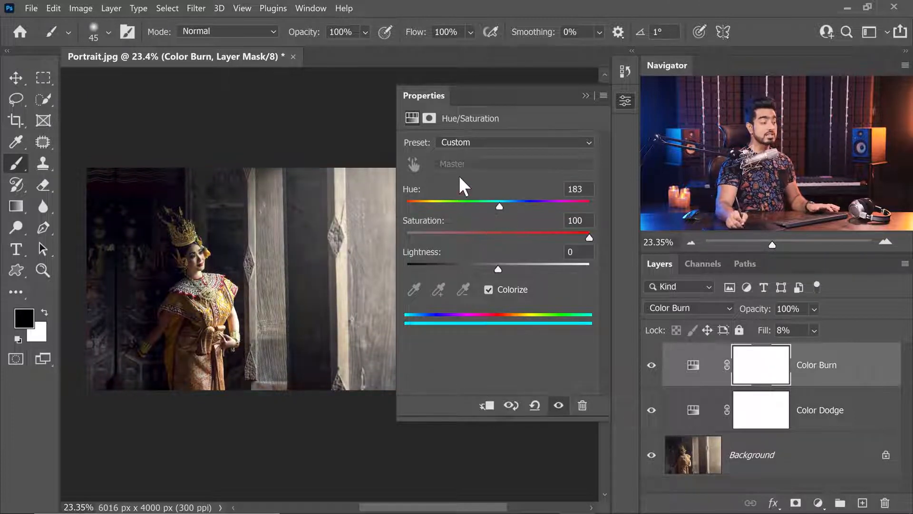
pyautogui.click(490, 291)
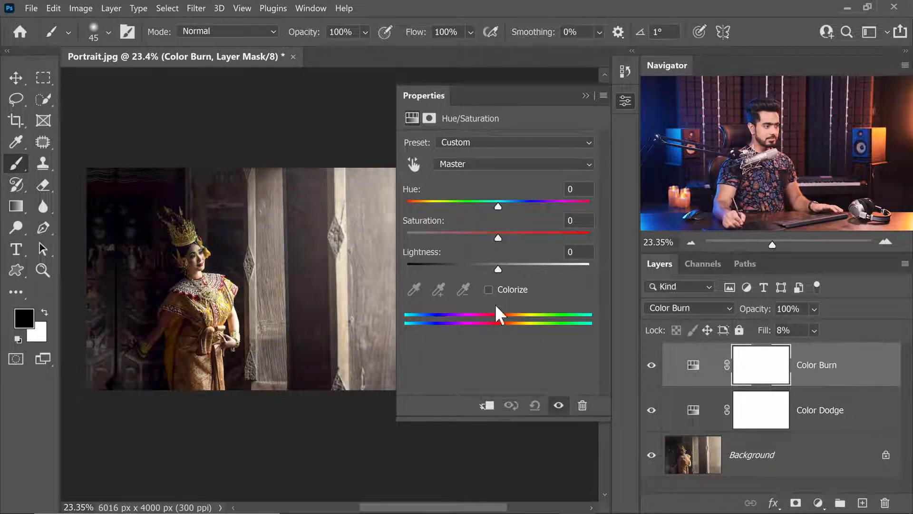
# Turn off Colorize on the Color Dodge layer and set its saturation to +100.
pyautogui.click(694, 410)
pyautogui.click(489, 289)
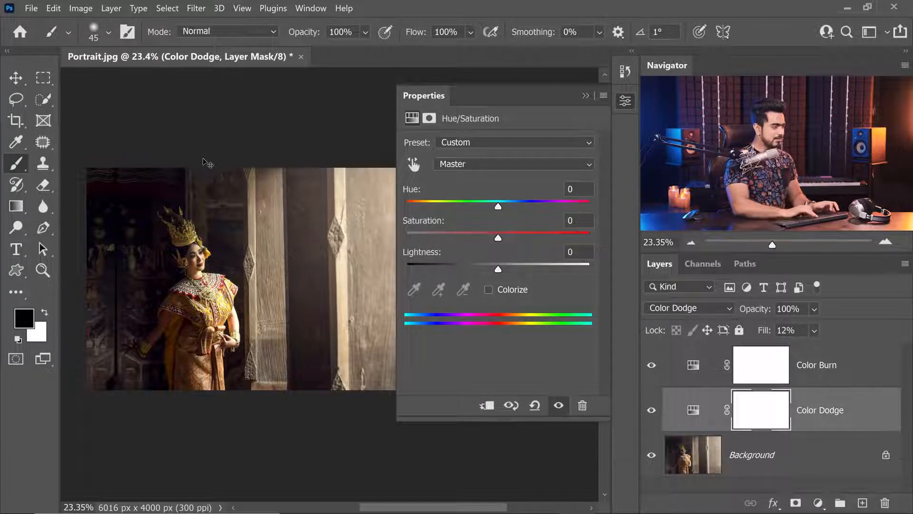
pyautogui.scroll(2, 203, 158)
pyautogui.moveTo(499, 238); pyautogui.dragTo(618, 226)
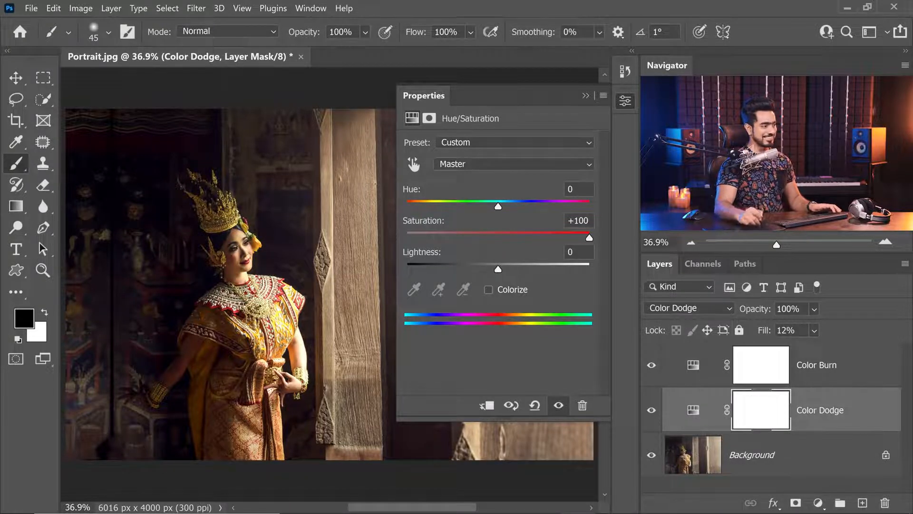
# Set the saturation of the Color Burn layer's Hue/Saturation adjustment to +100.
pyautogui.click(672, 360)
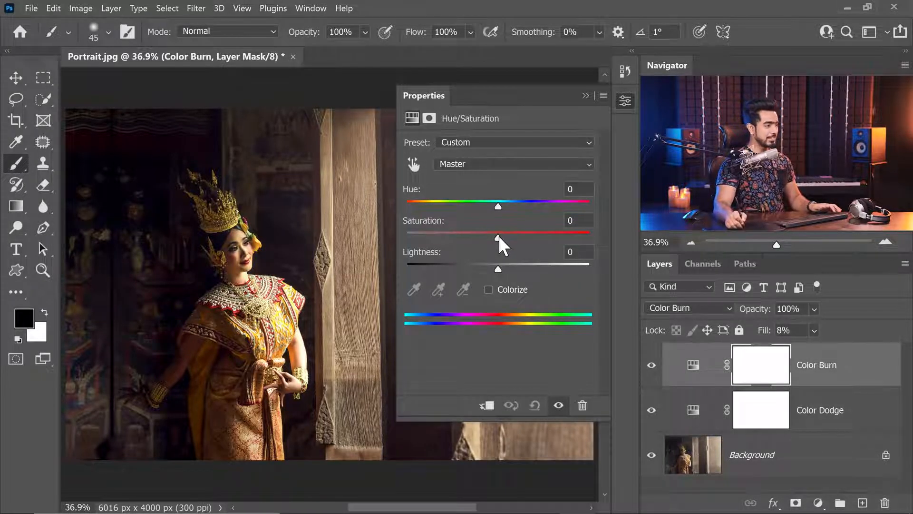
pyautogui.moveTo(499, 236); pyautogui.dragTo(728, 238)
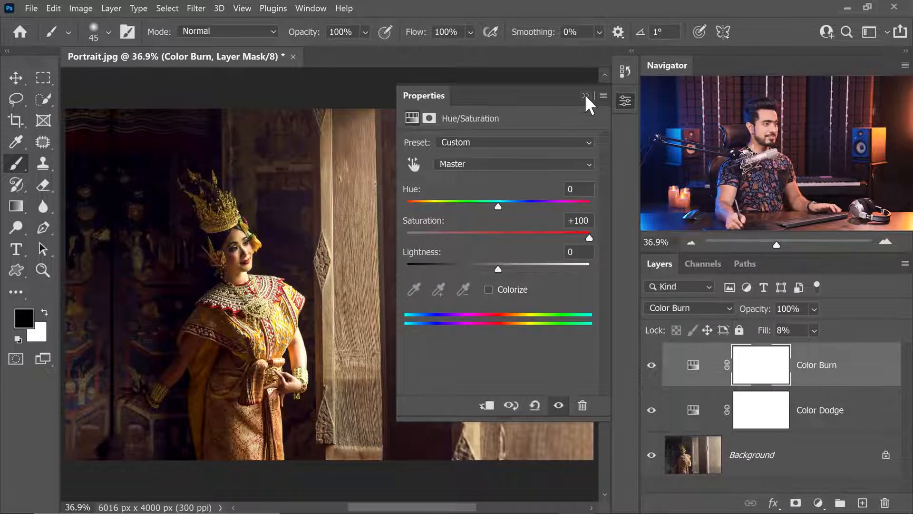
pyautogui.click(585, 95)
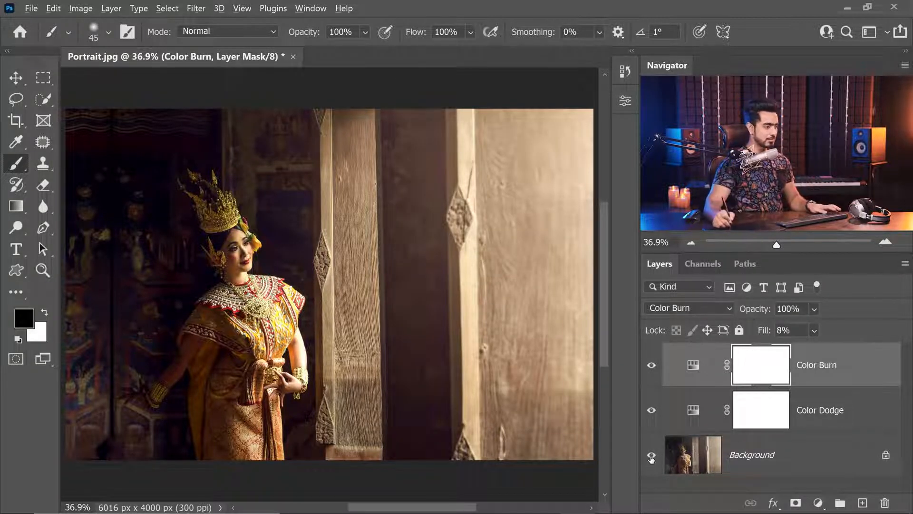
# Compare the photo before and after at full view and zoomed in on the woman by hiding and showing all layers except the Background.
pyautogui.keyDown('alt'); pyautogui.click(651, 455); pyautogui.keyUp('alt')
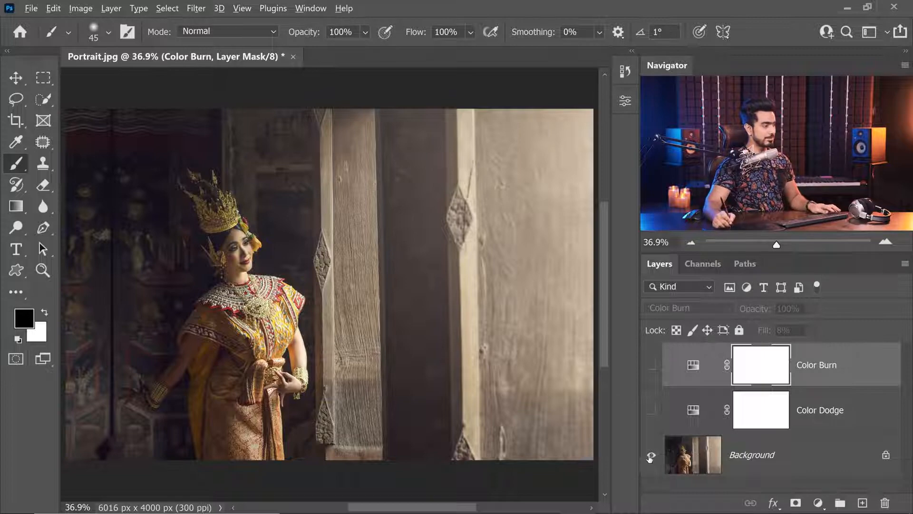
pyautogui.keyDown('alt'); pyautogui.click(651, 460); pyautogui.keyUp('alt')
pyautogui.moveTo(209, 254)
pyautogui.mouseDown()
pyautogui.moveTo(279, 253)
pyautogui.moveTo(267, 246)
pyautogui.mouseUp()
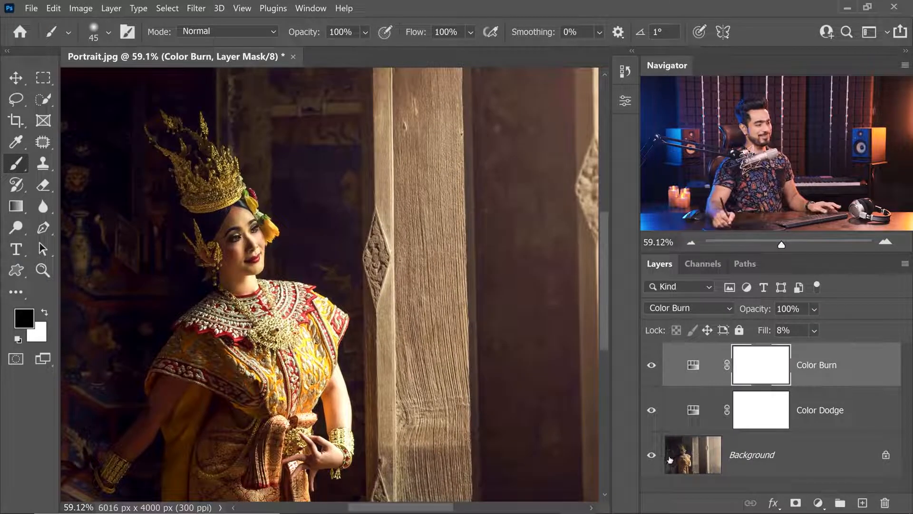
pyautogui.keyDown('alt'); pyautogui.click(651, 455); pyautogui.keyUp('alt')
pyautogui.keyDown('alt'); pyautogui.click(651, 457); pyautogui.keyUp('alt')
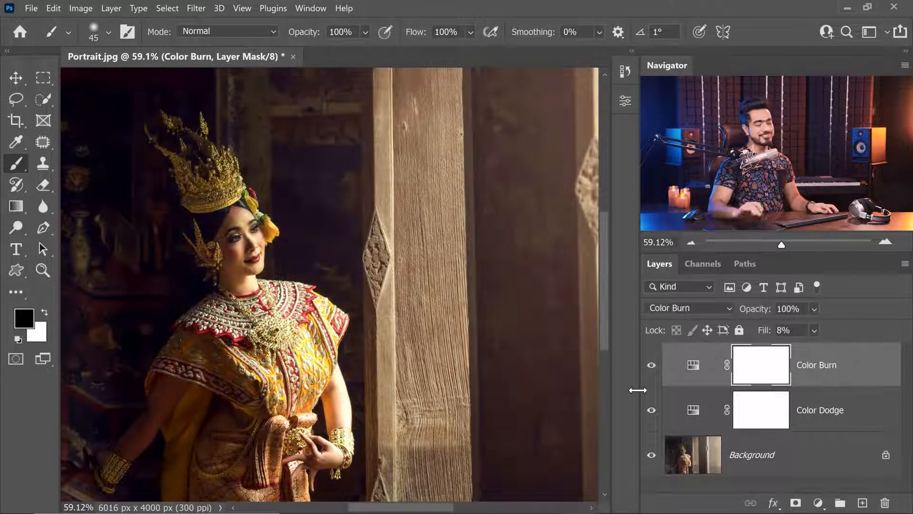
pyautogui.hotkey('ctrl', '0')
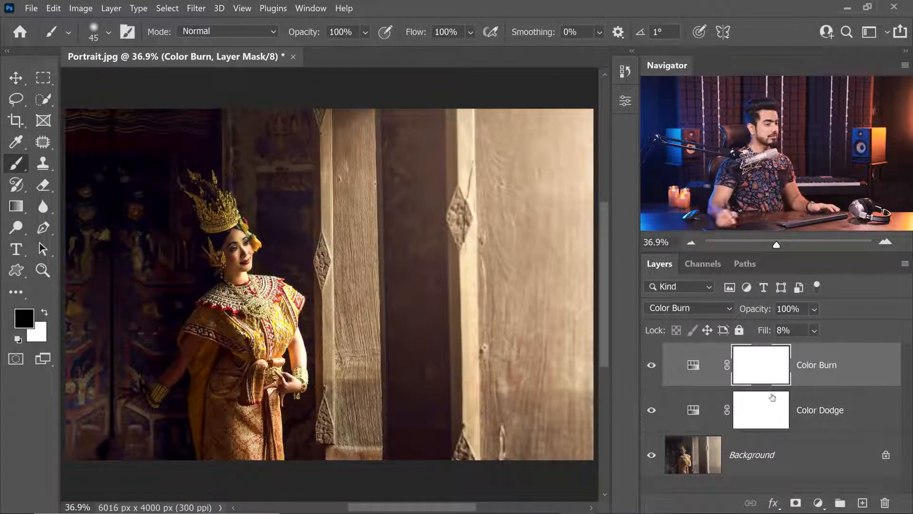
# Add a Curves adjustment layer above Color Burn, raise a highlight point to input 164, output 168, lift the shadows slightly, and keep the black point at 0.
pyautogui.click(818, 503)
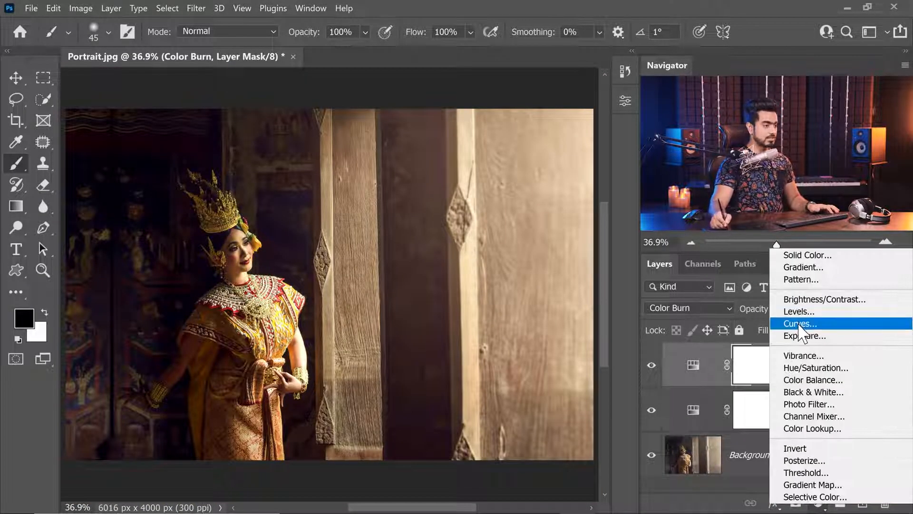
pyautogui.click(800, 324)
pyautogui.scroll(-2, 360, 296)
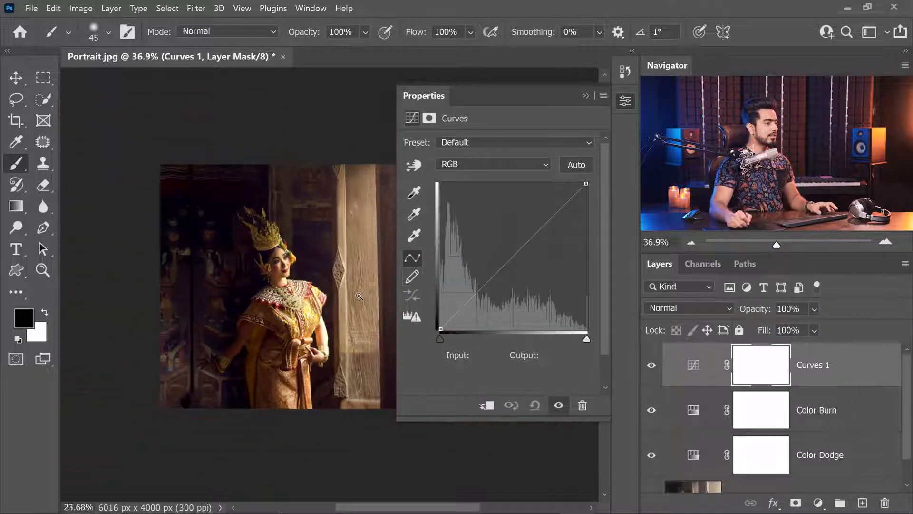
pyautogui.moveTo(367, 292); pyautogui.dragTo(276, 301)
pyautogui.moveTo(522, 243); pyautogui.dragTo(534, 233)
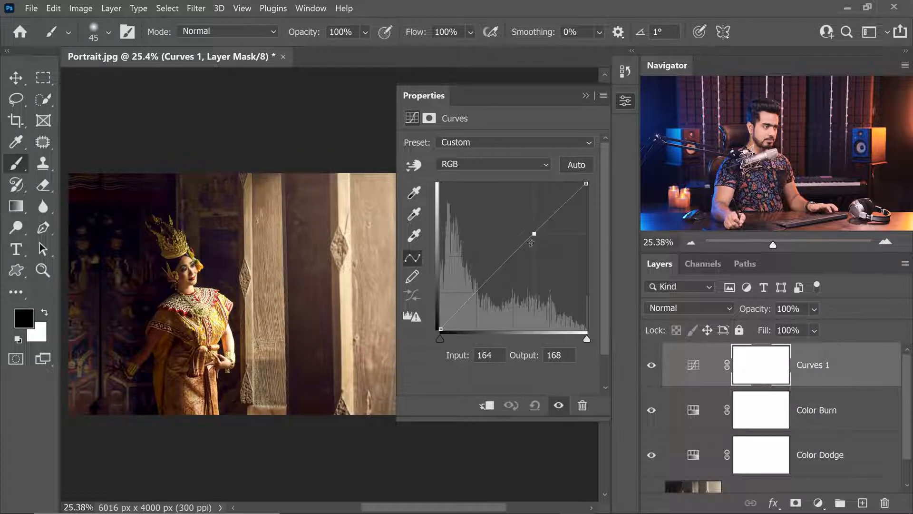
pyautogui.moveTo(480, 289); pyautogui.dragTo(476, 287)
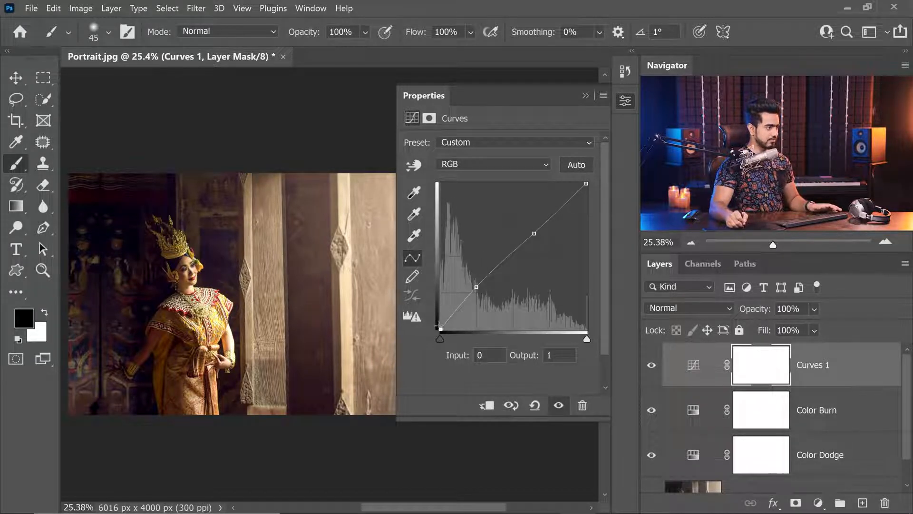
pyautogui.moveTo(440, 328)
pyautogui.mouseDown()
pyautogui.moveTo(438, 320)
pyautogui.moveTo(435, 328)
pyautogui.mouseUp()
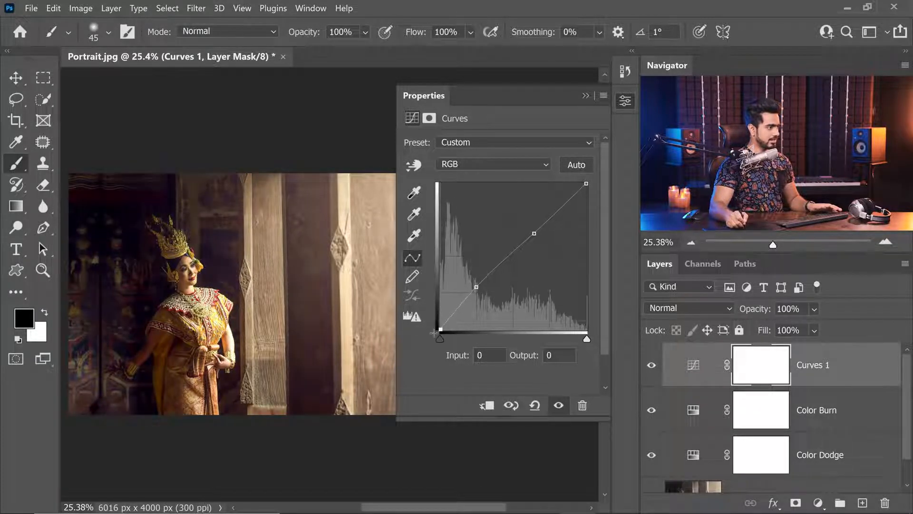
pyautogui.click(586, 95)
pyautogui.scroll(2, 566, 116)
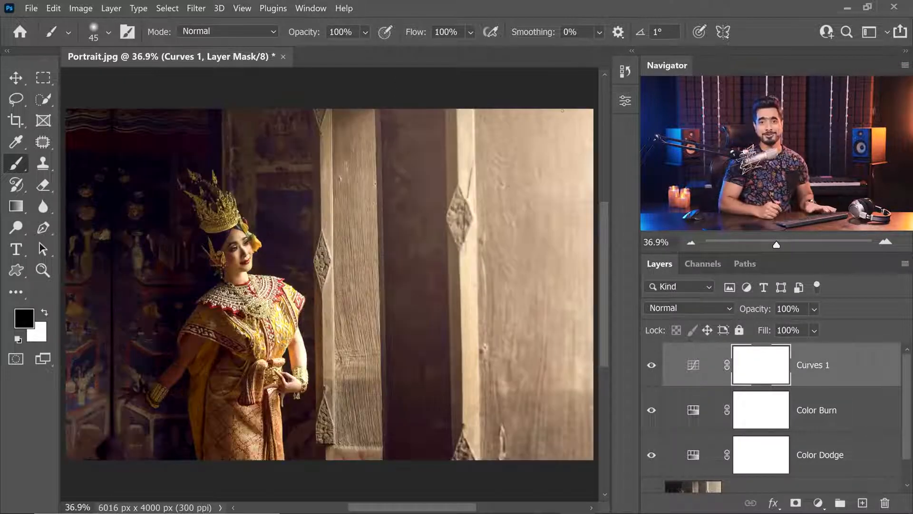